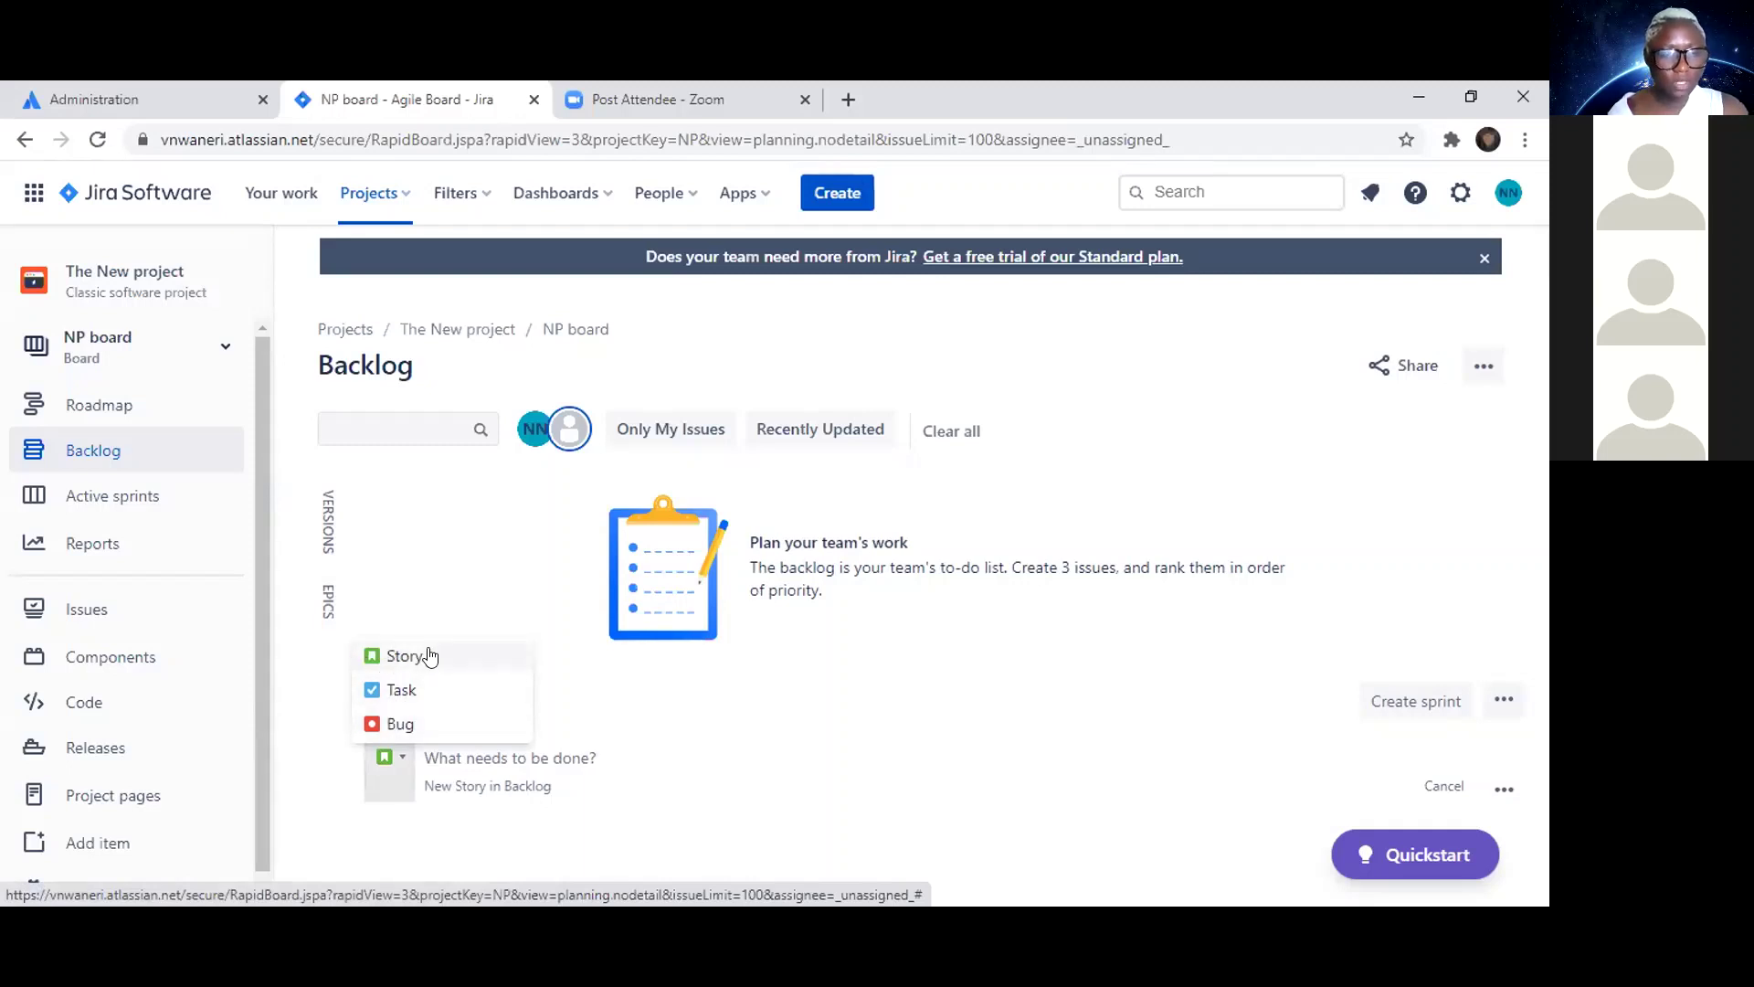
Step: Start the summary of a new Story in the Backlog with "As a customer,"
click(457, 766)
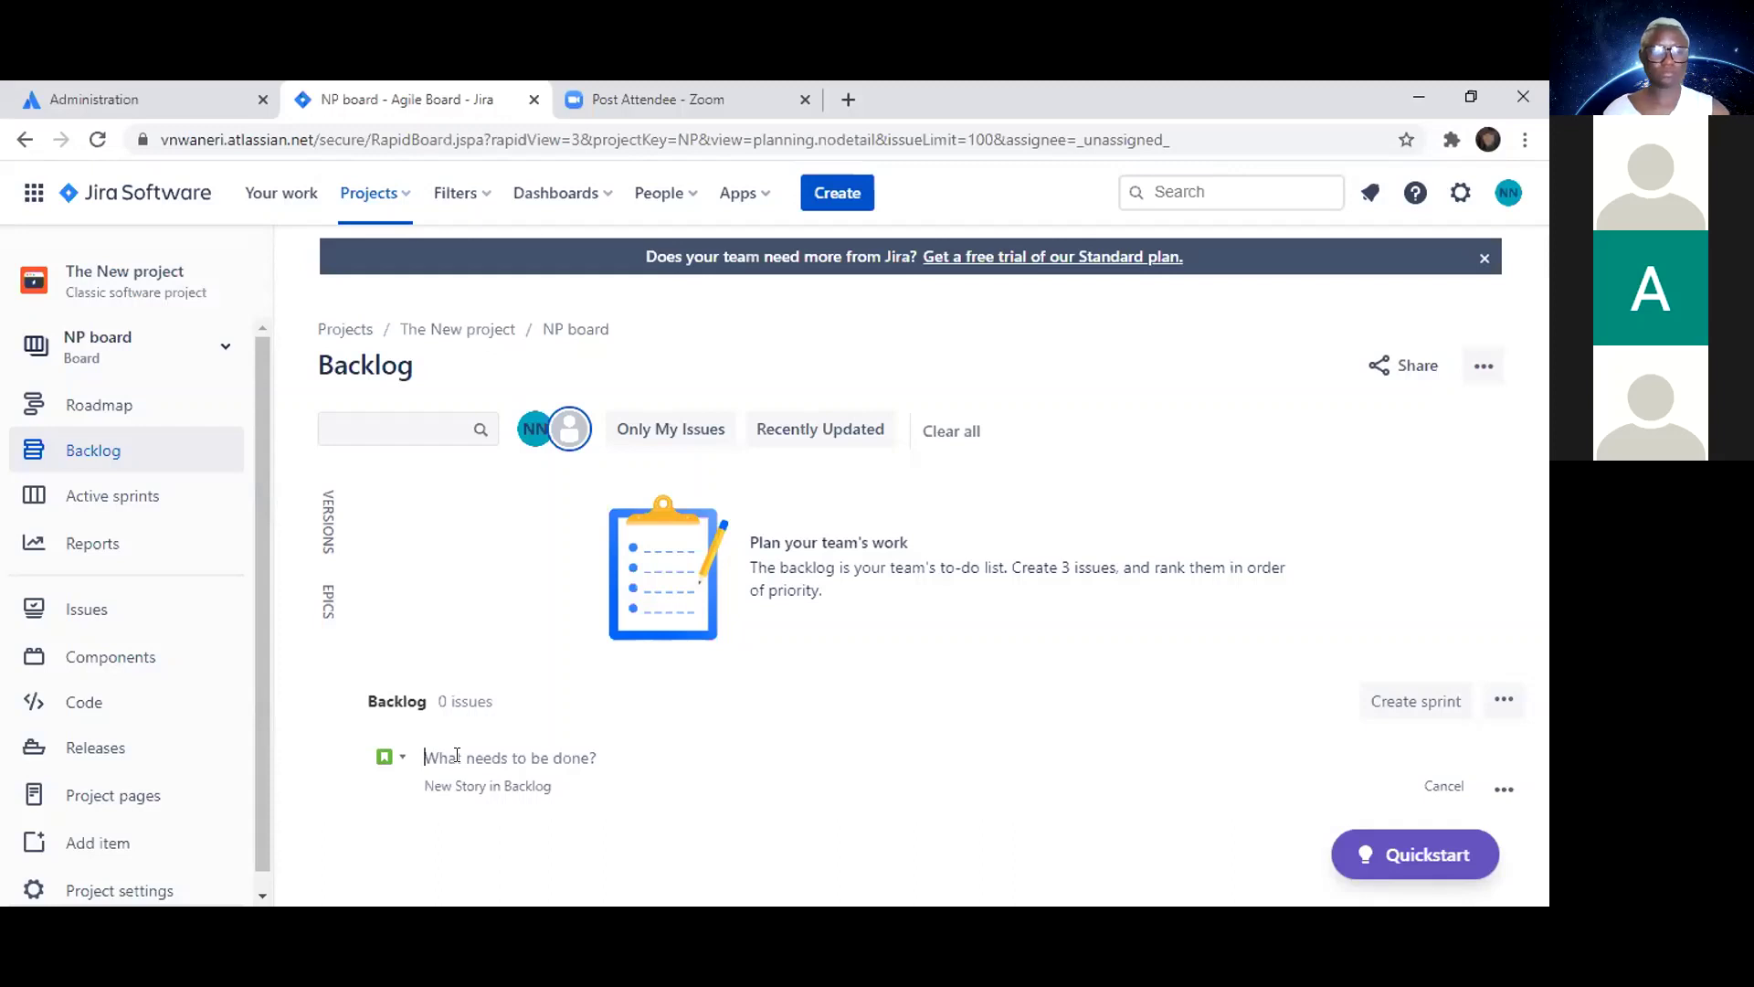
text(As a)
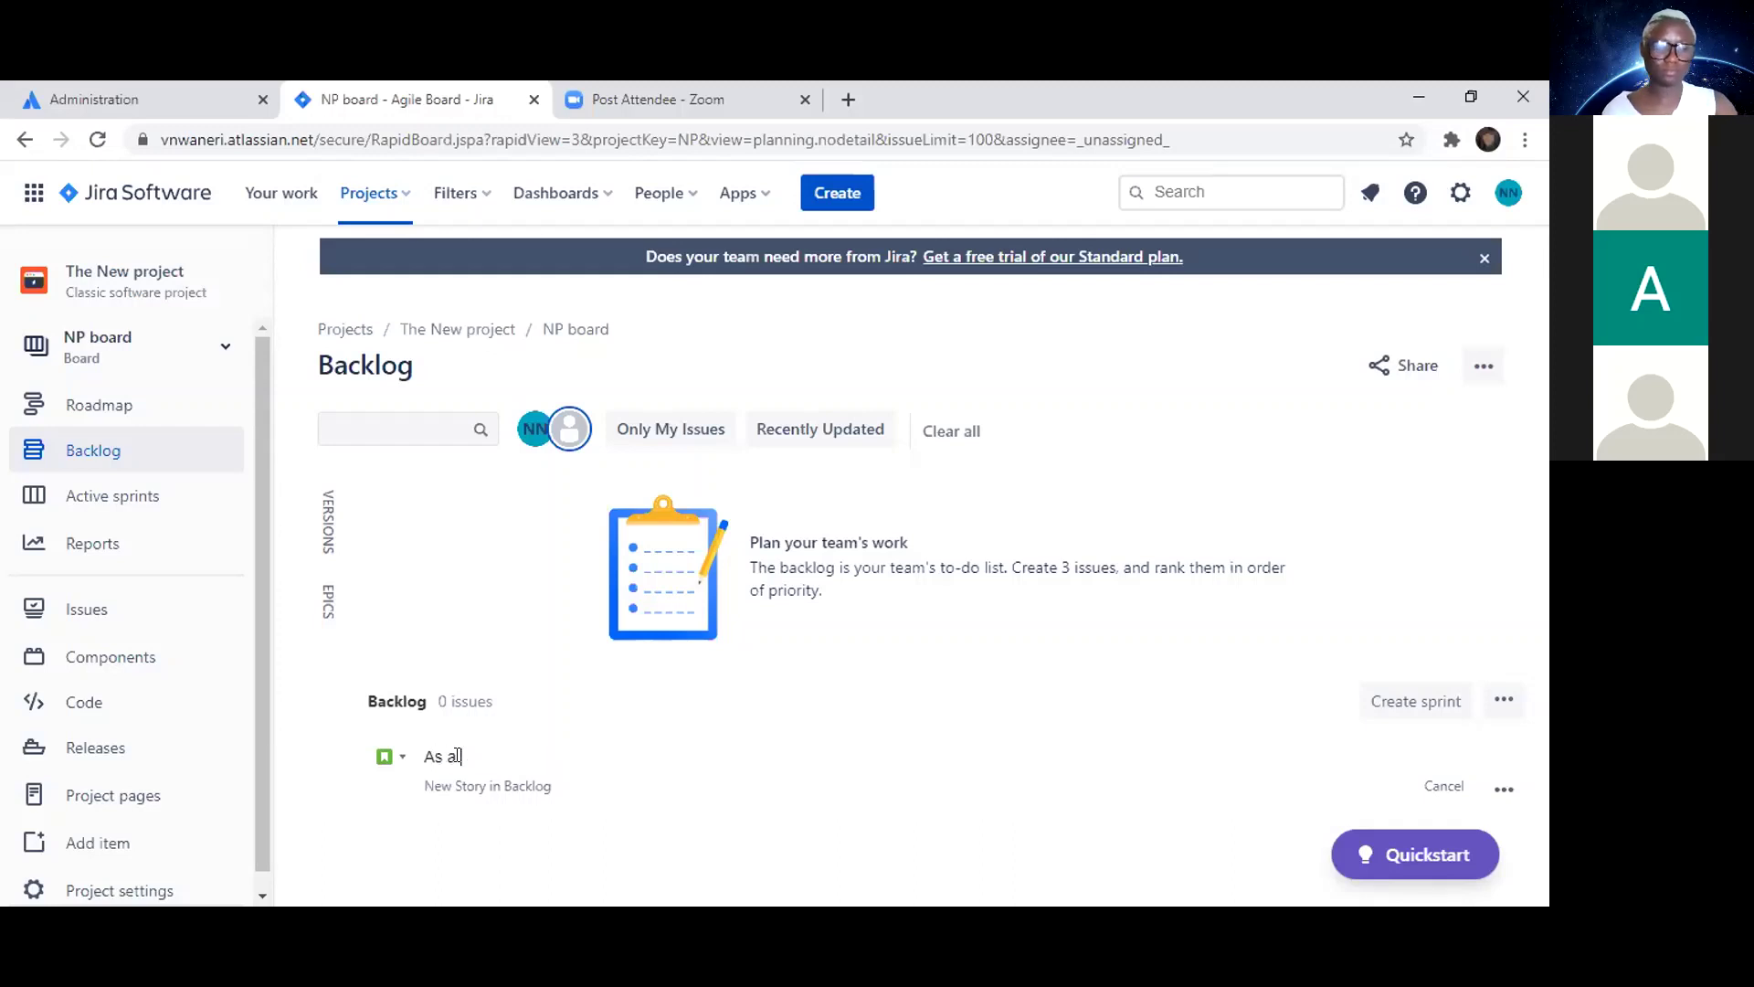
text( uc)
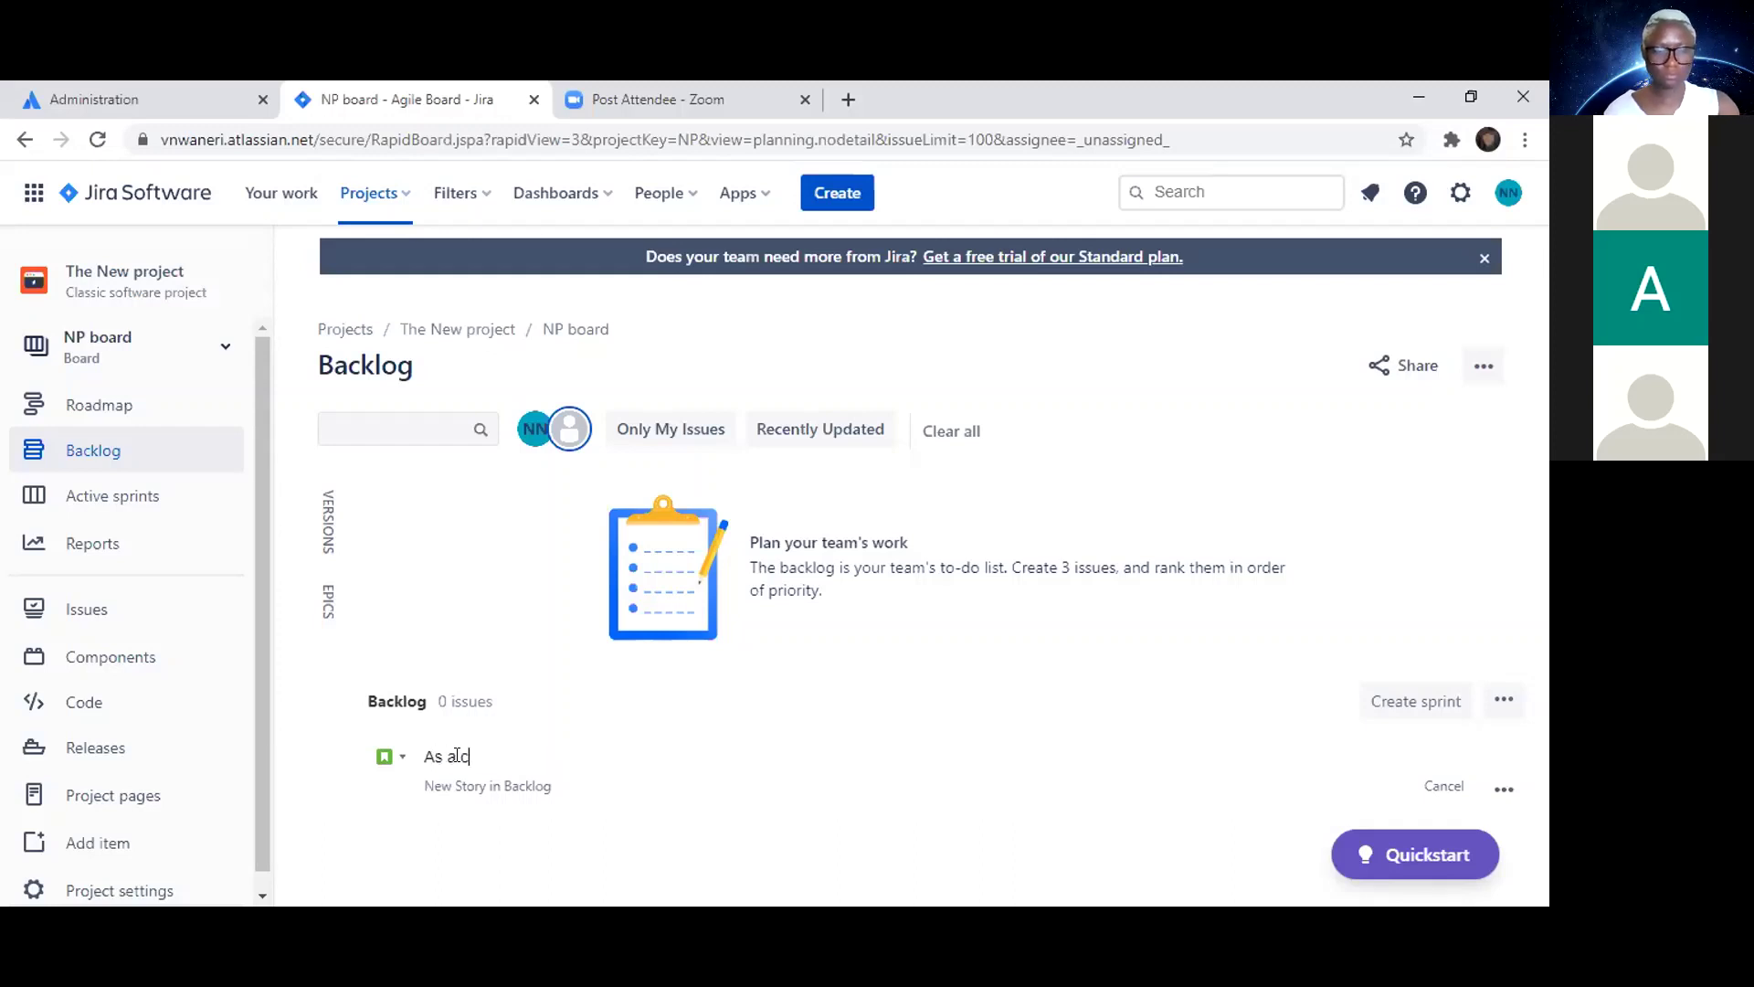
text(ustomer,)
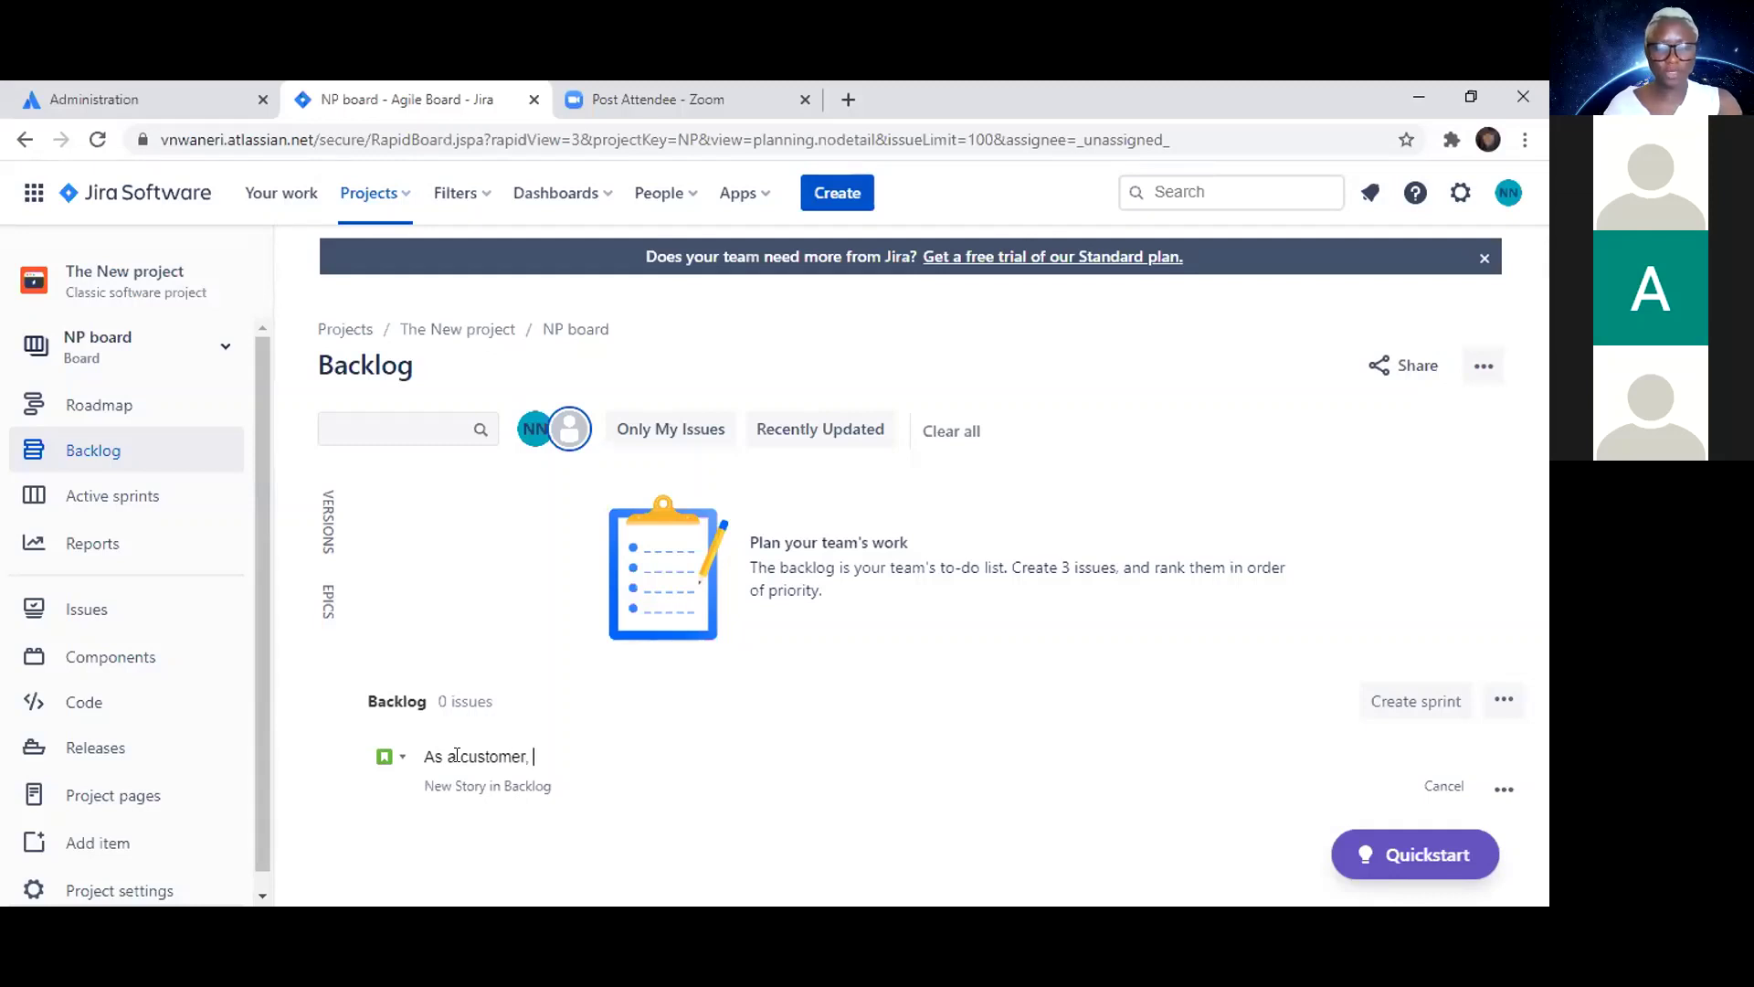
Step: Expand the story summary into the template "As a customer/role, I want a beneft, so that i can achieve mygoal,"
key(BackSpace)
key(BackSpace)
text(/r)
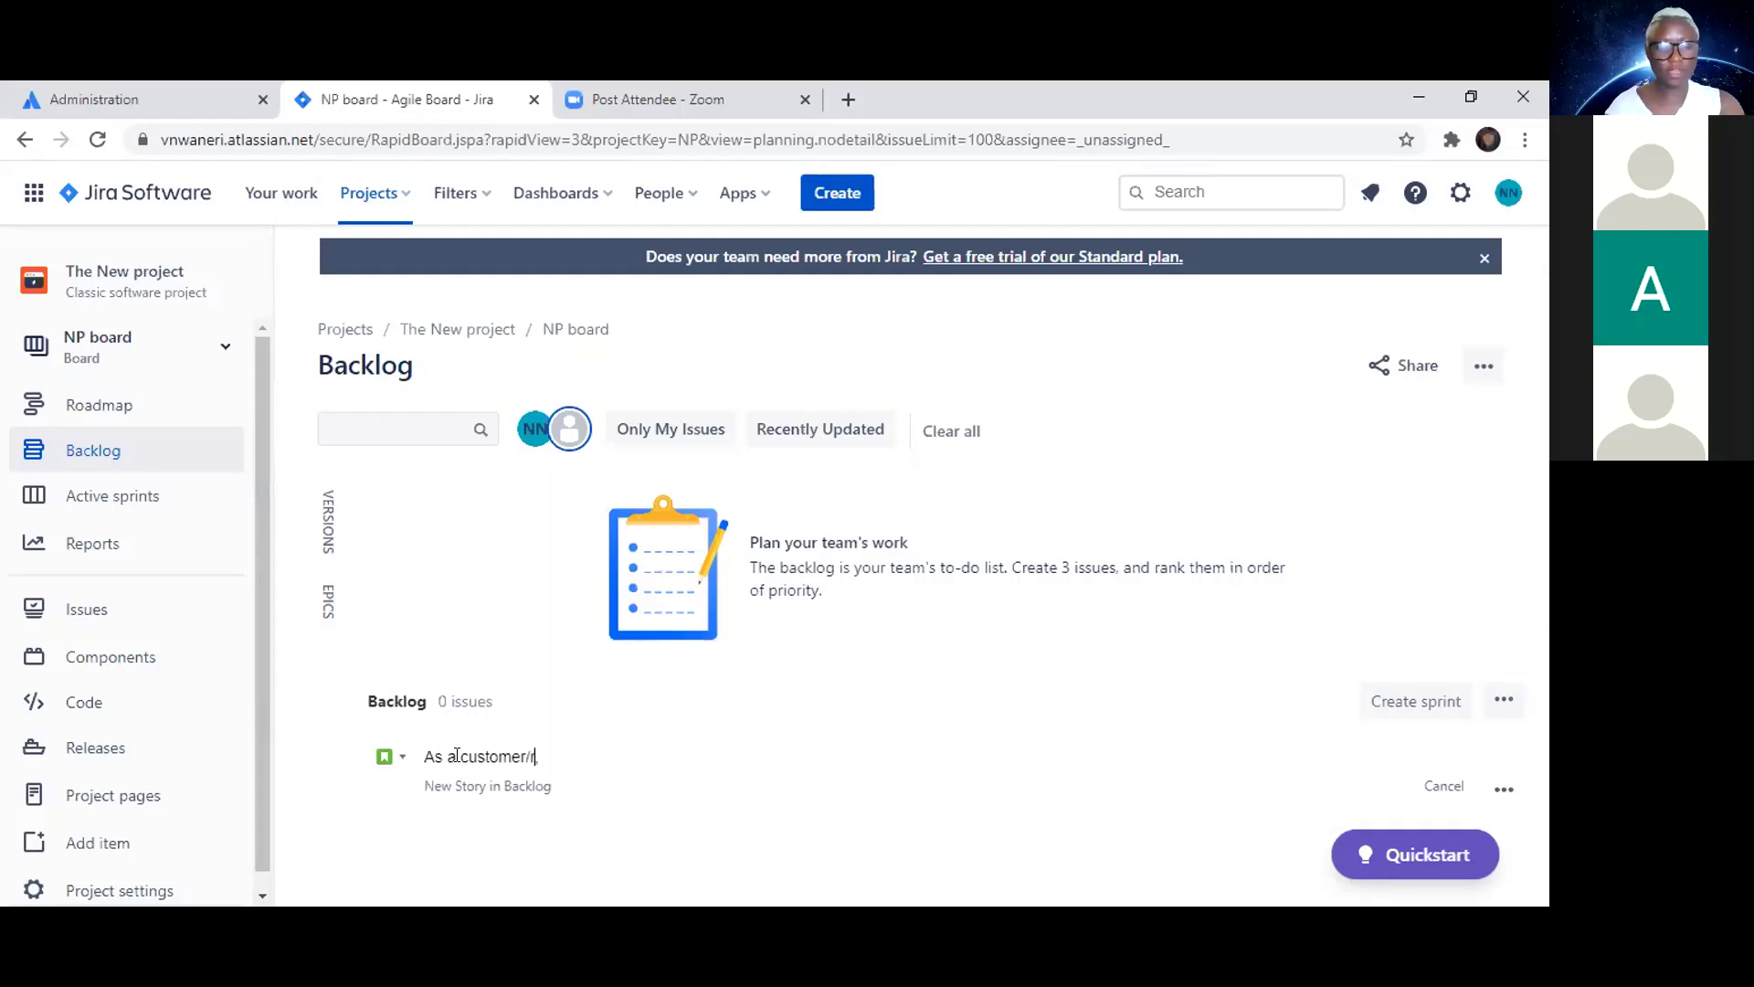
text(ole, )
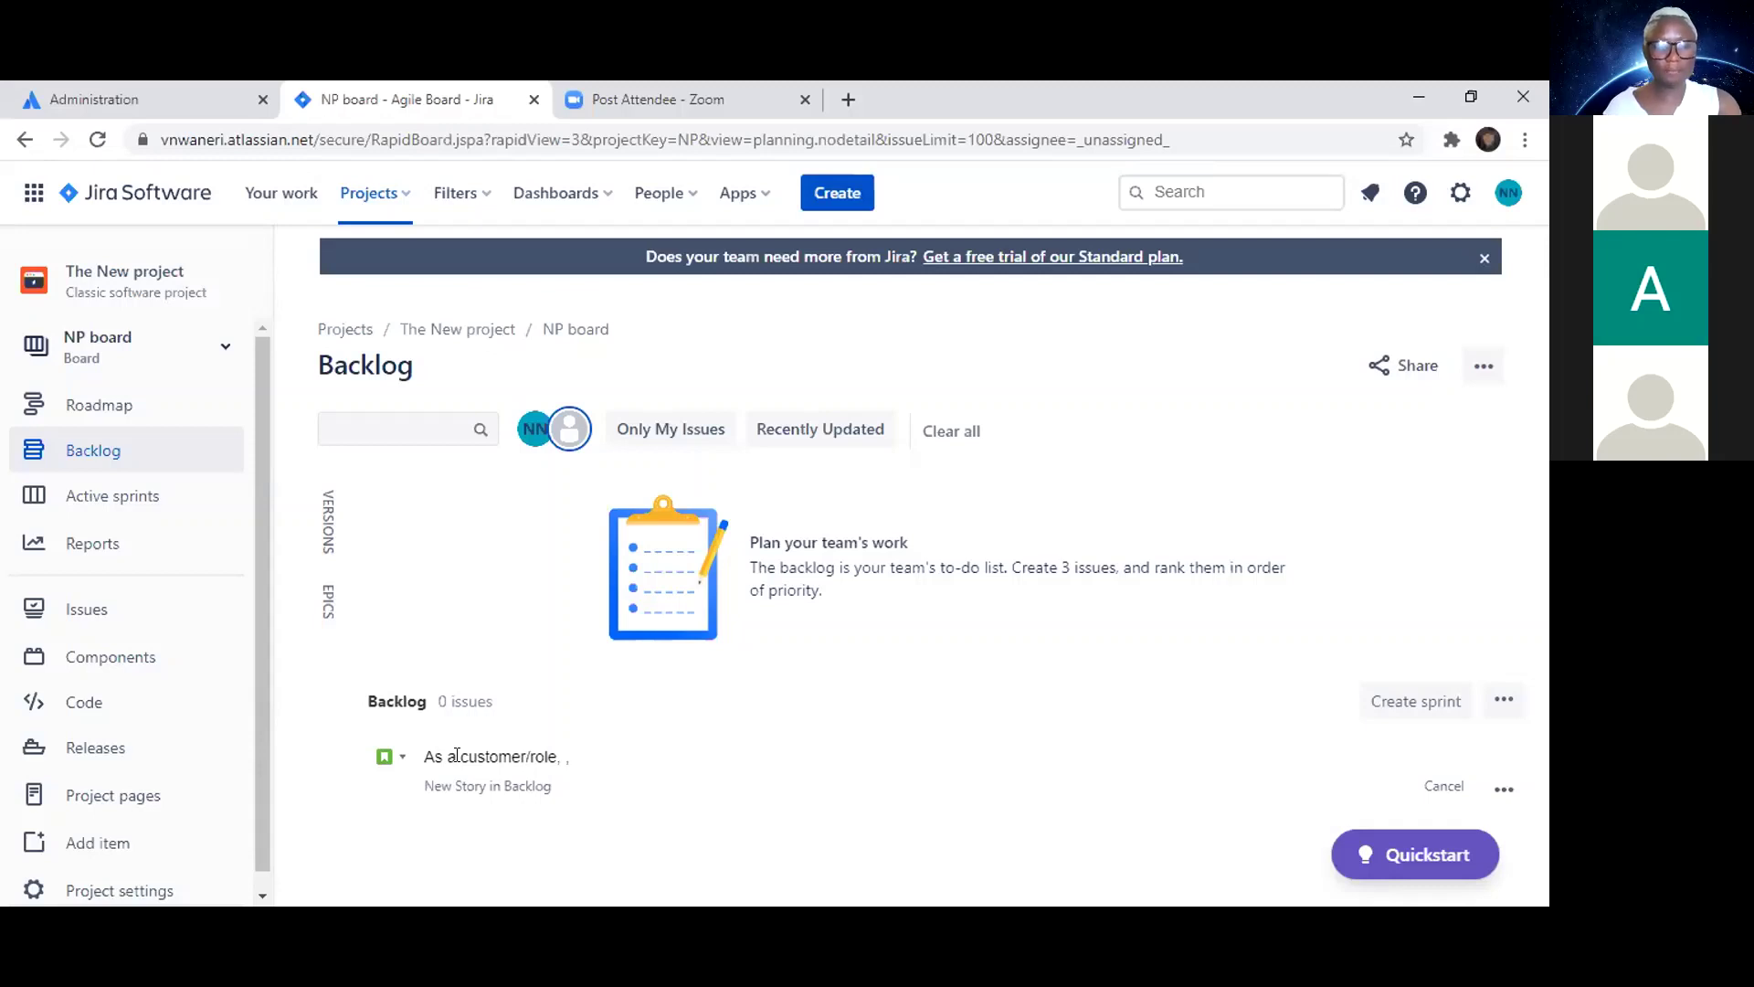
text(I want a be)
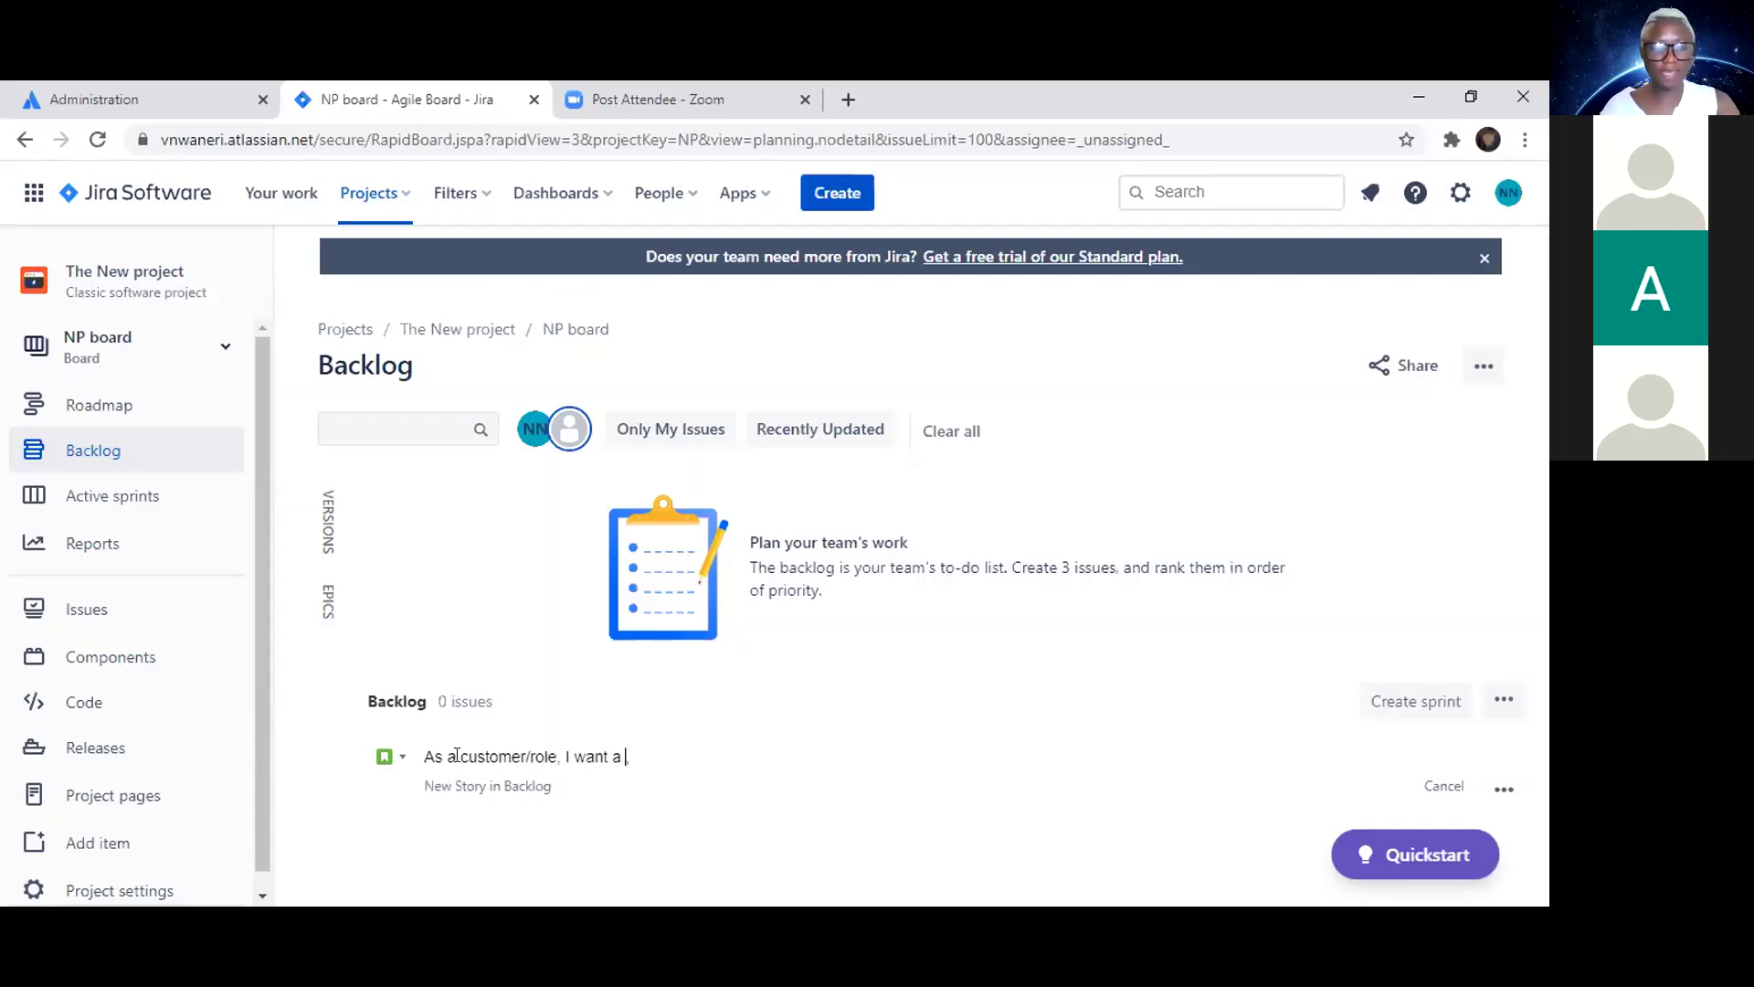
text(neft,)
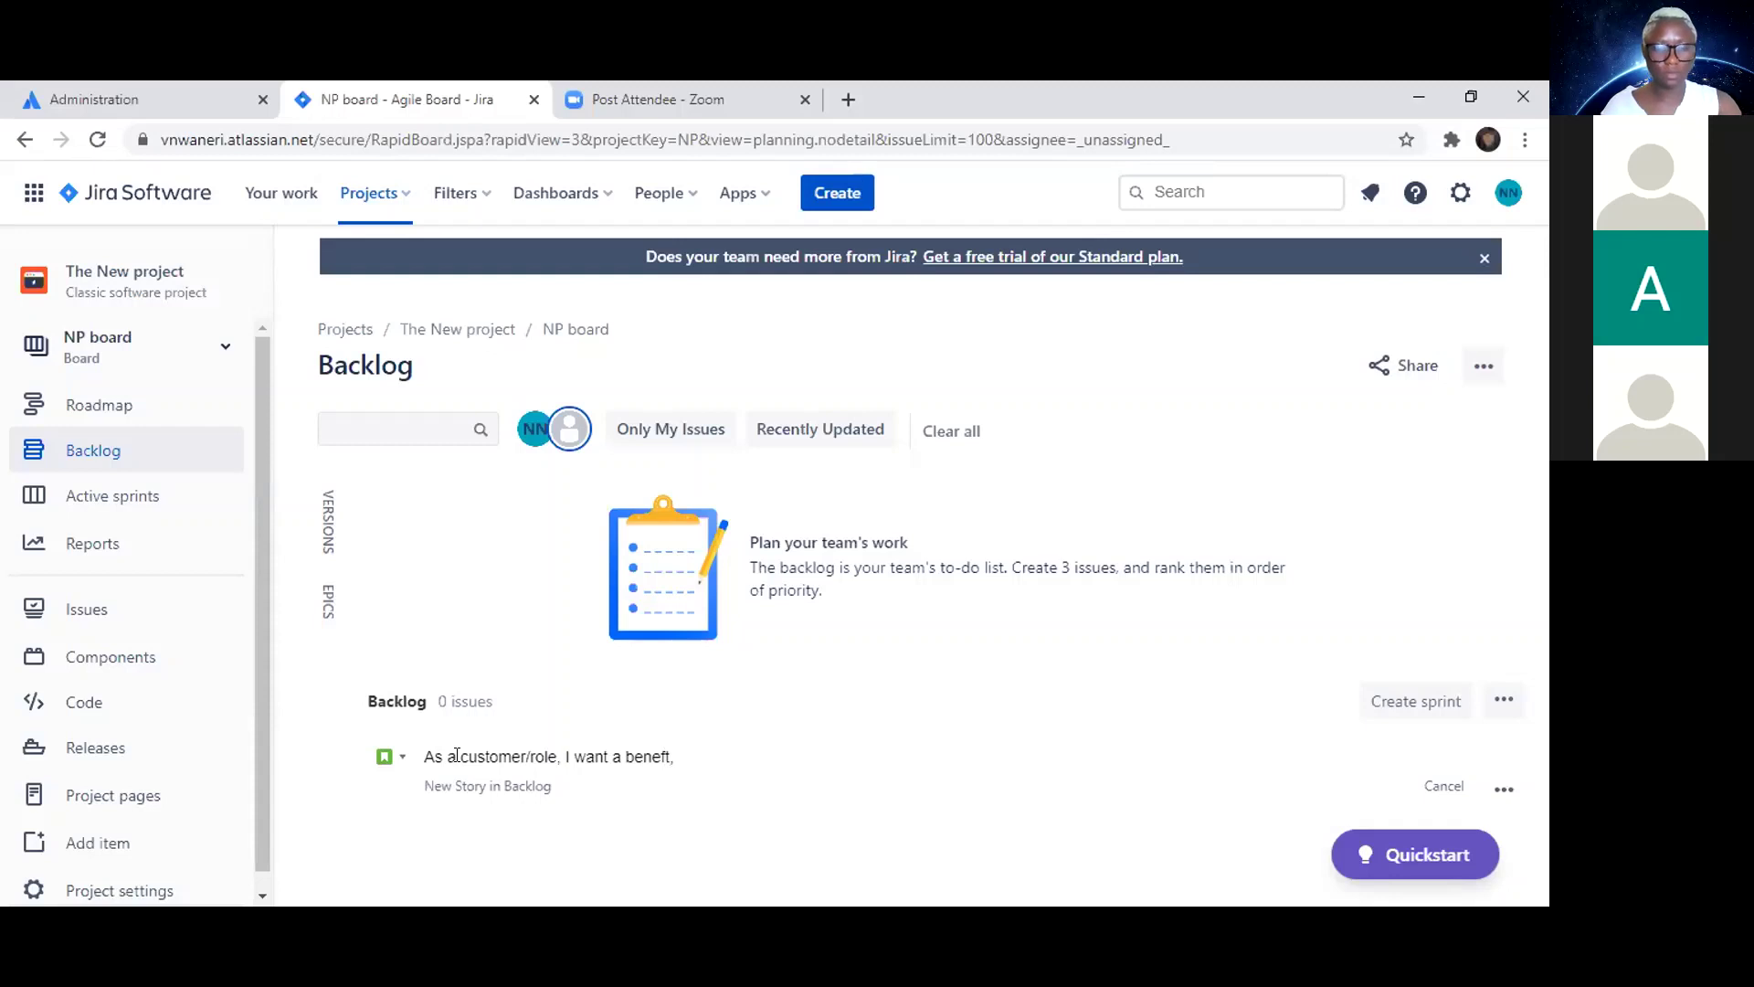
text( so that)
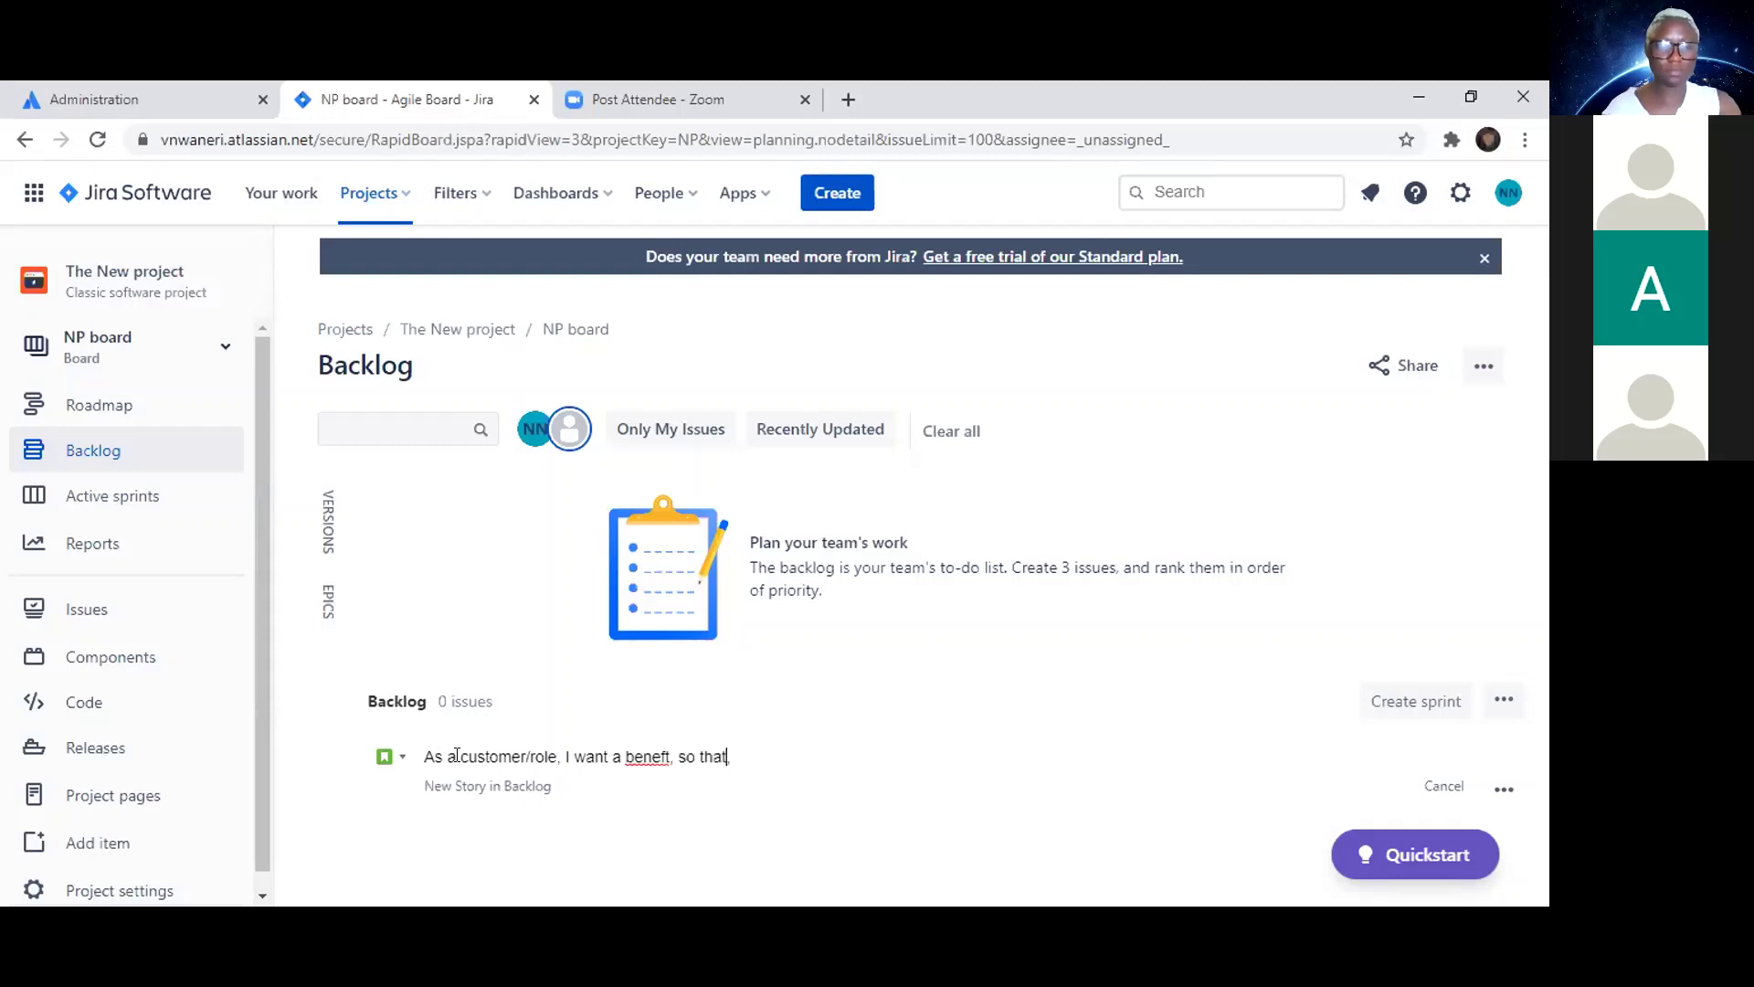
text( i can )
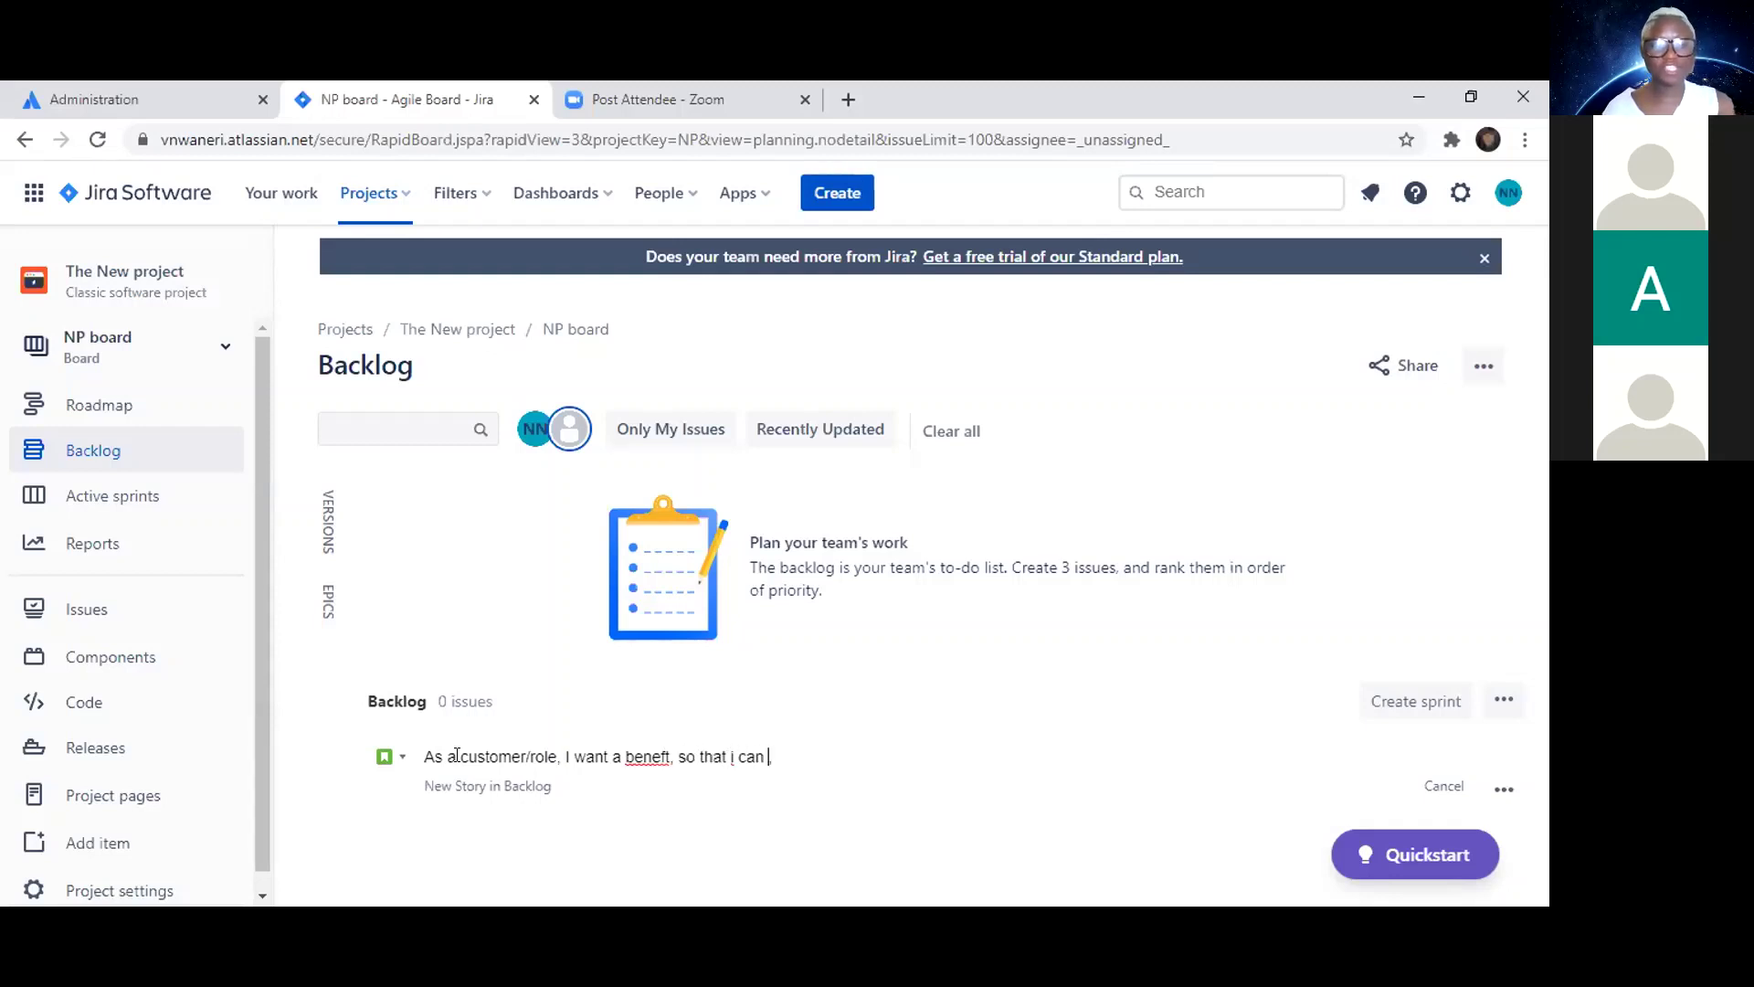
text(achieve )
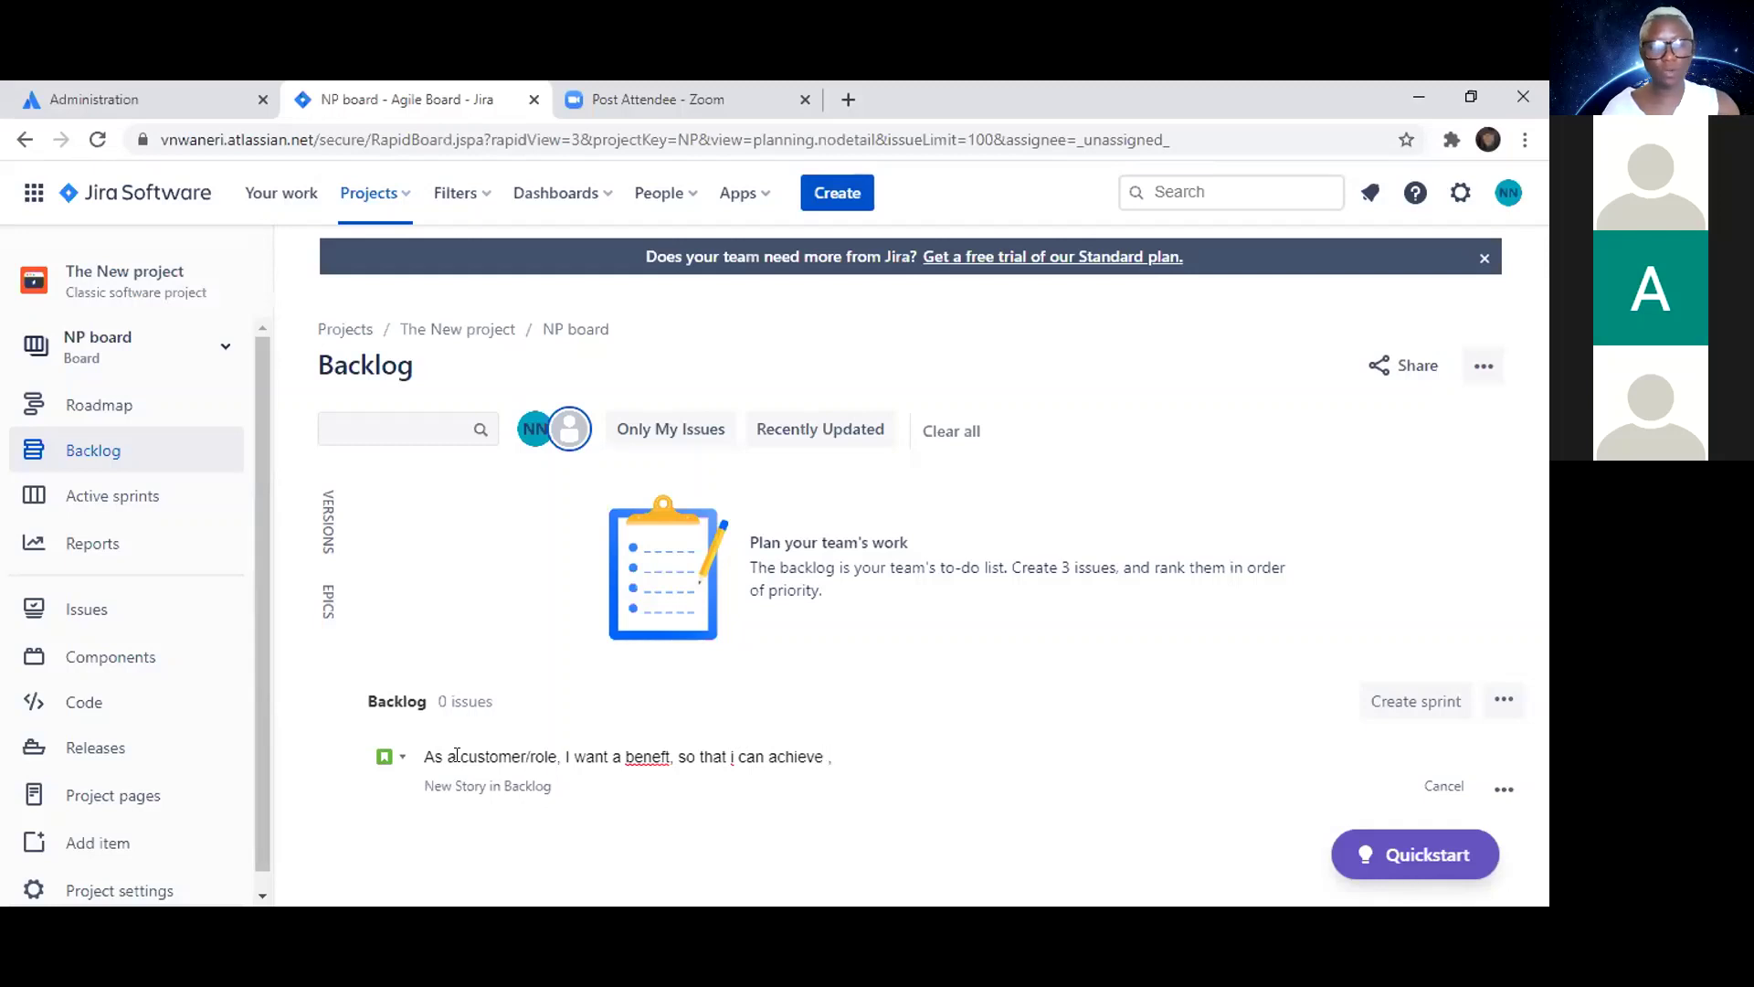
text(mygoal)
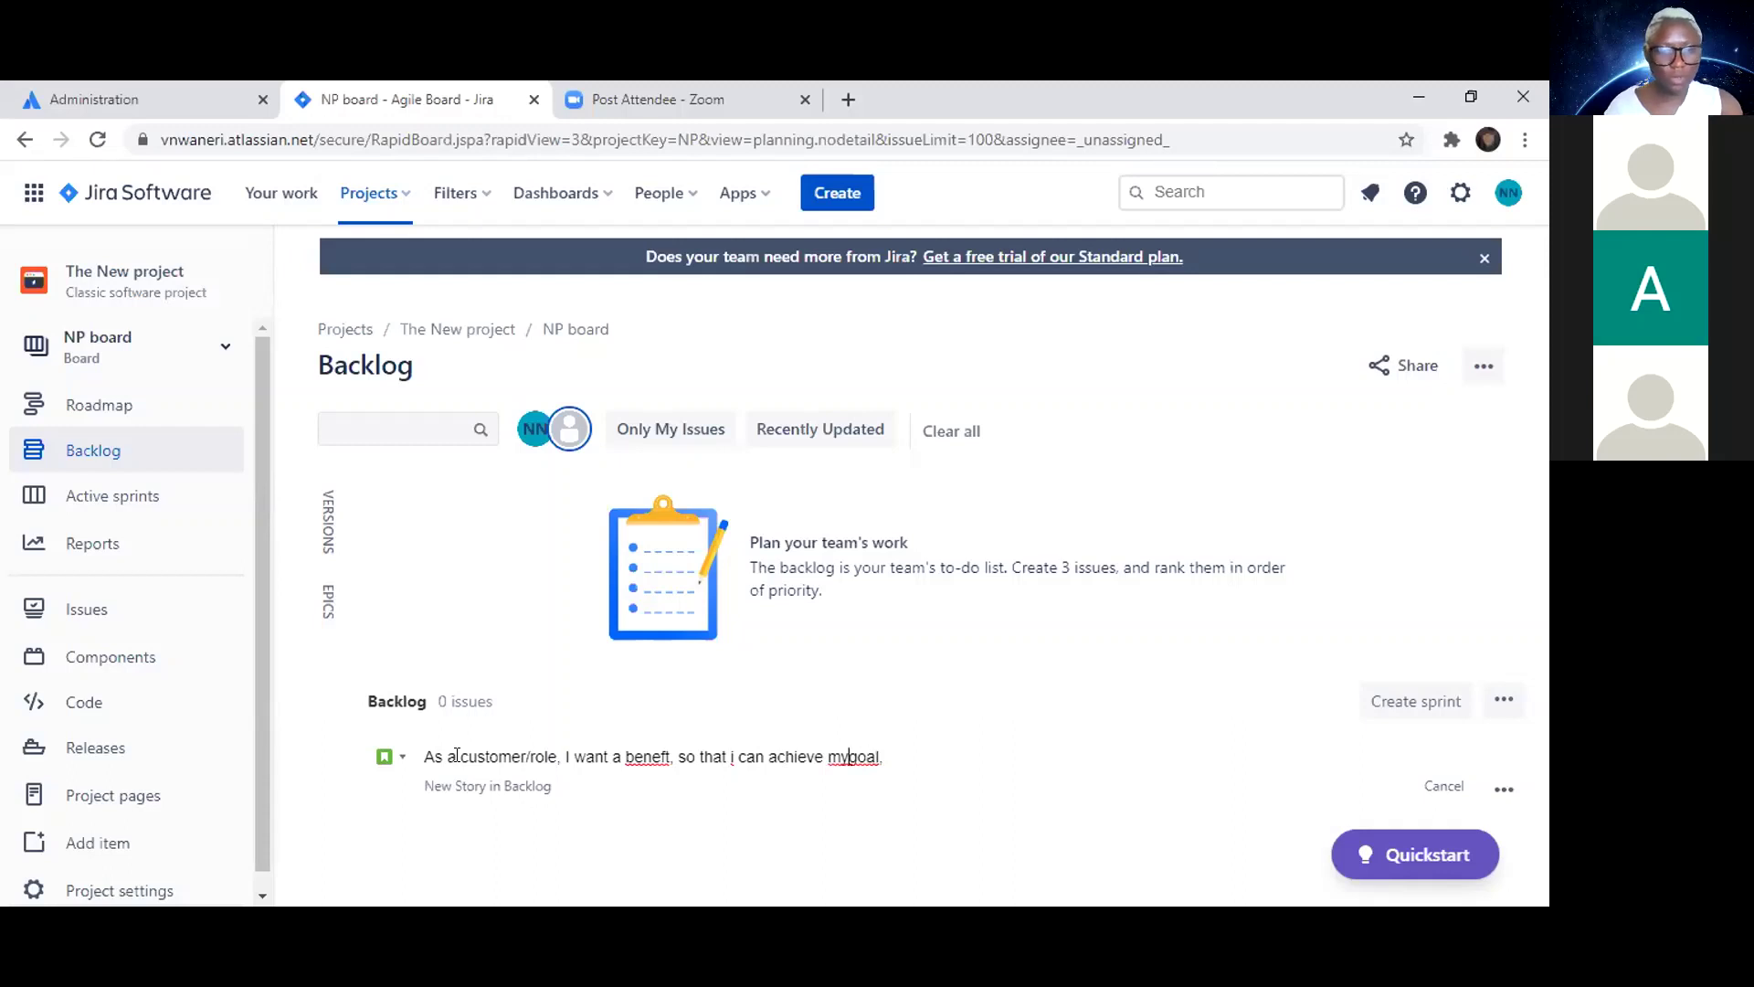
Step: Replace "beneft" in the story summary with "action,"
key(Left)
key(Left)
key(Left)
key(Left)
key(Left)
key(Left)
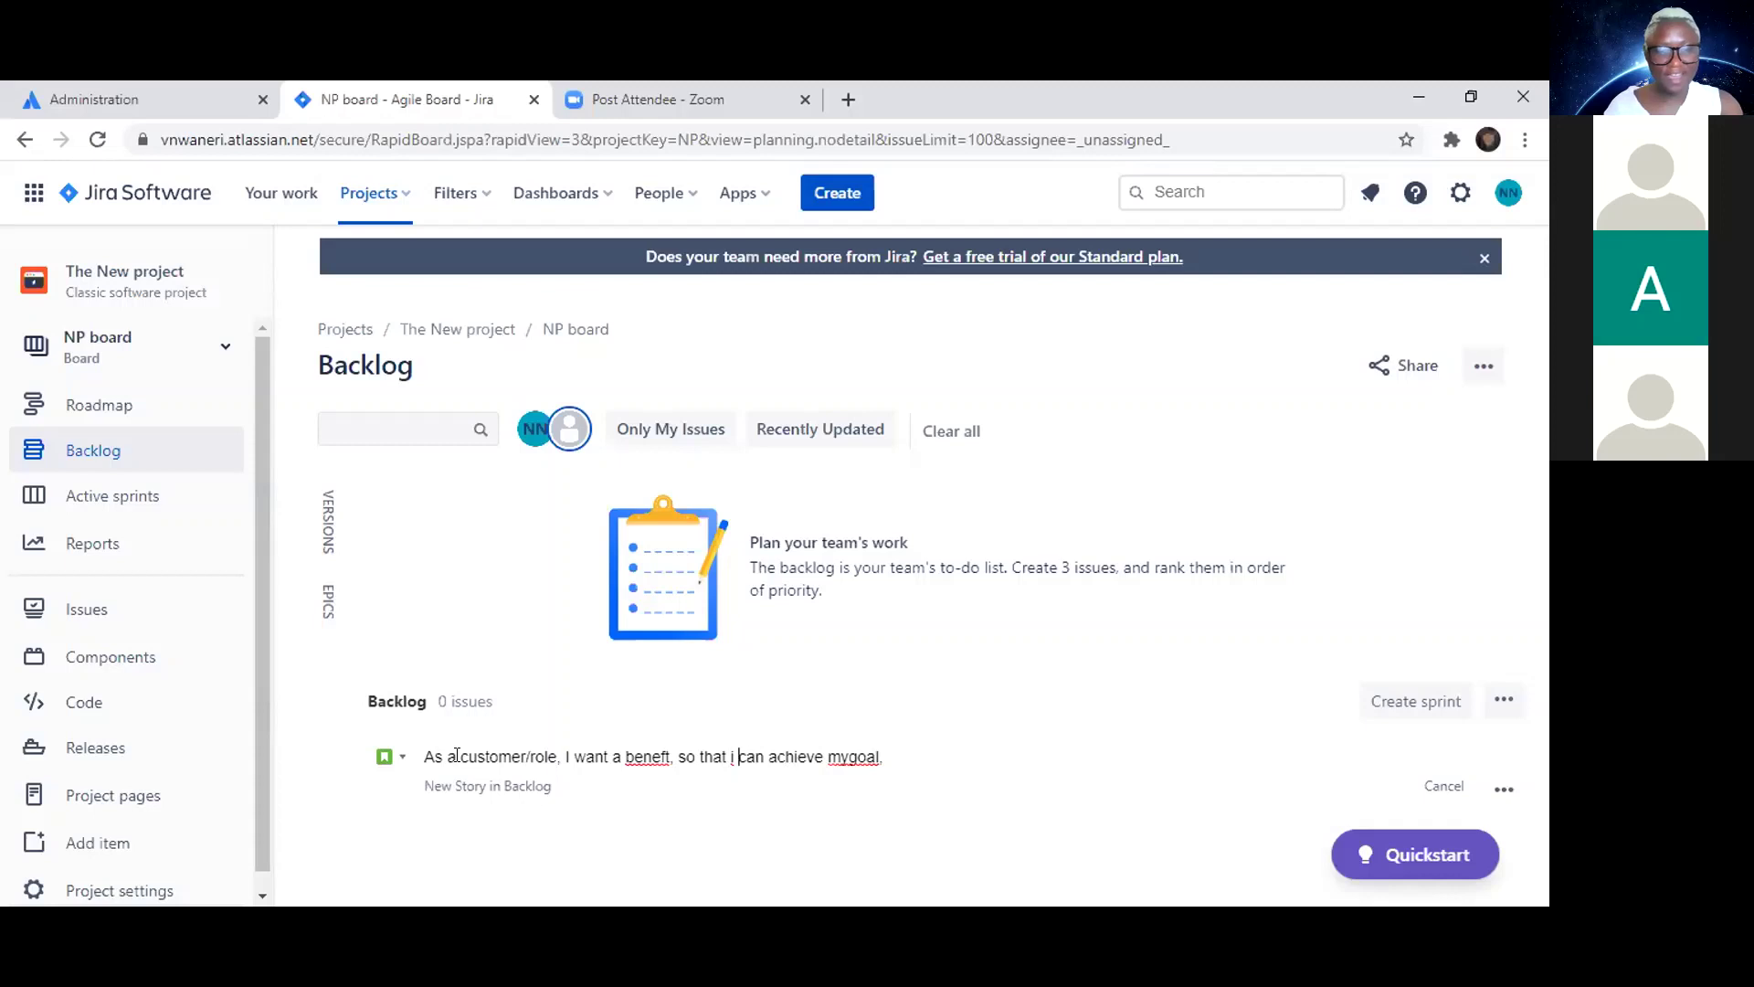
key(Left)
key(Left)
key(Left)
key(Left)
key(Left)
key(Left)
key(Left)
key(Left)
key(Left)
key(Left)
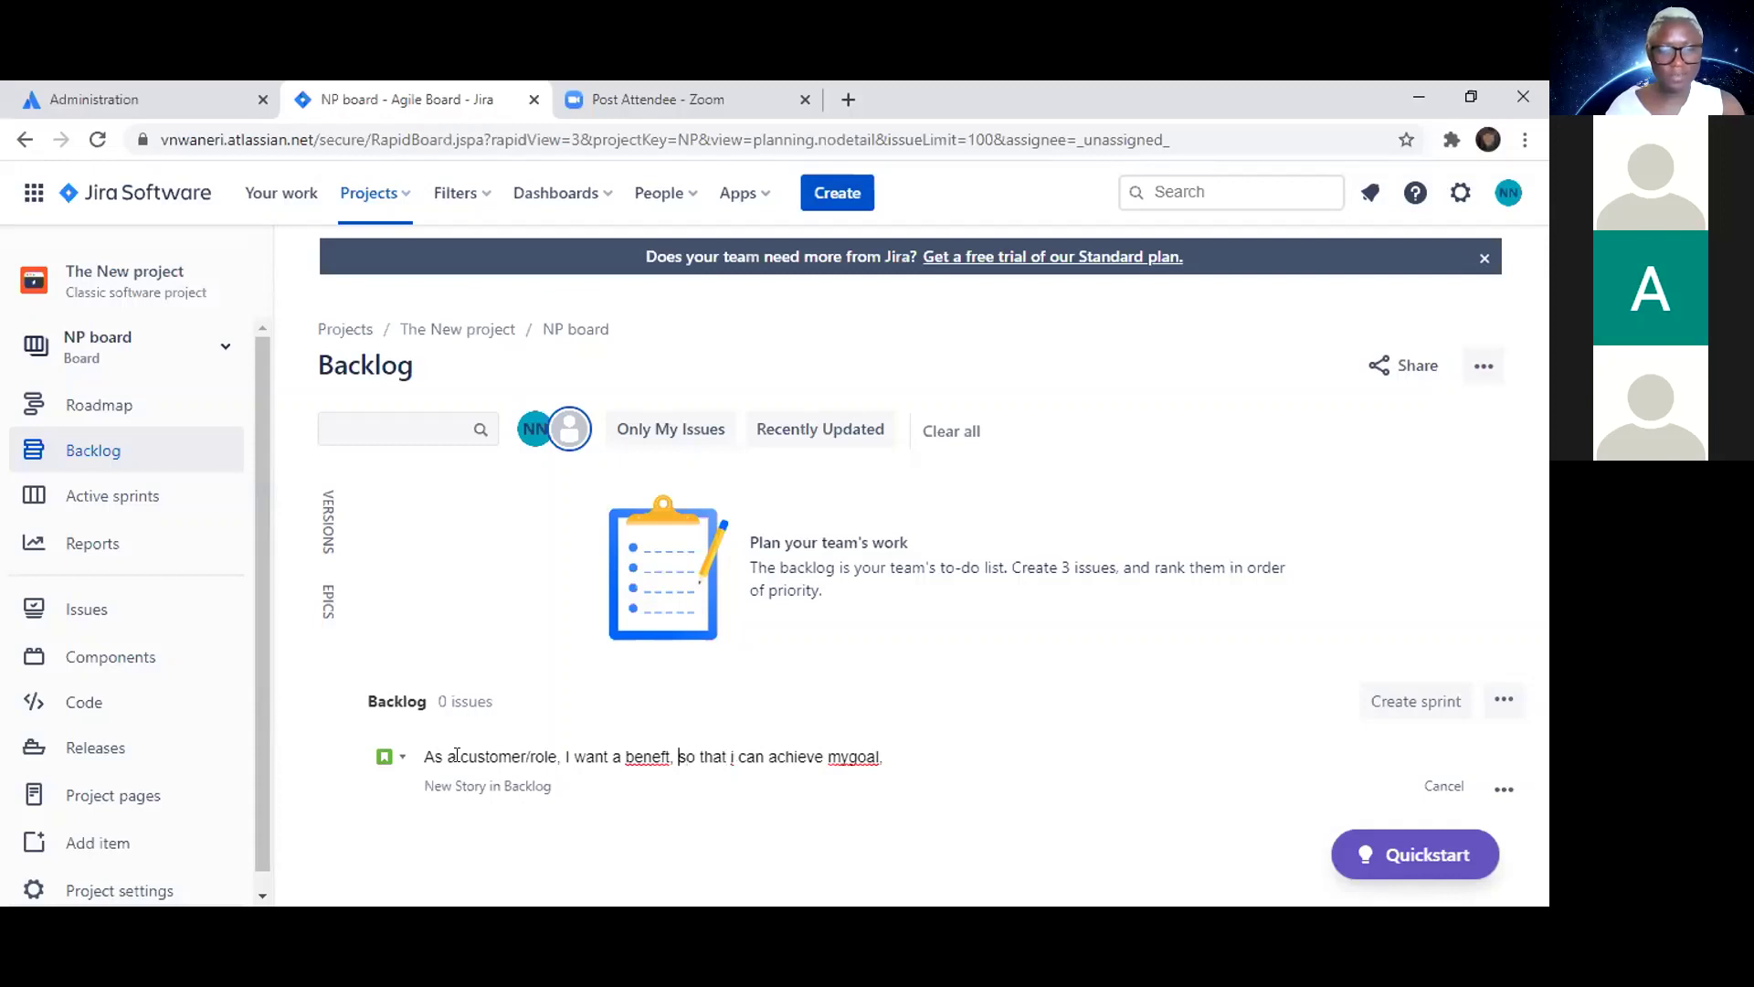
key(BackSpace)
key(BackSpace)
key(BackSpace)
key(BackSpace)
key(BackSpace)
key(BackSpace)
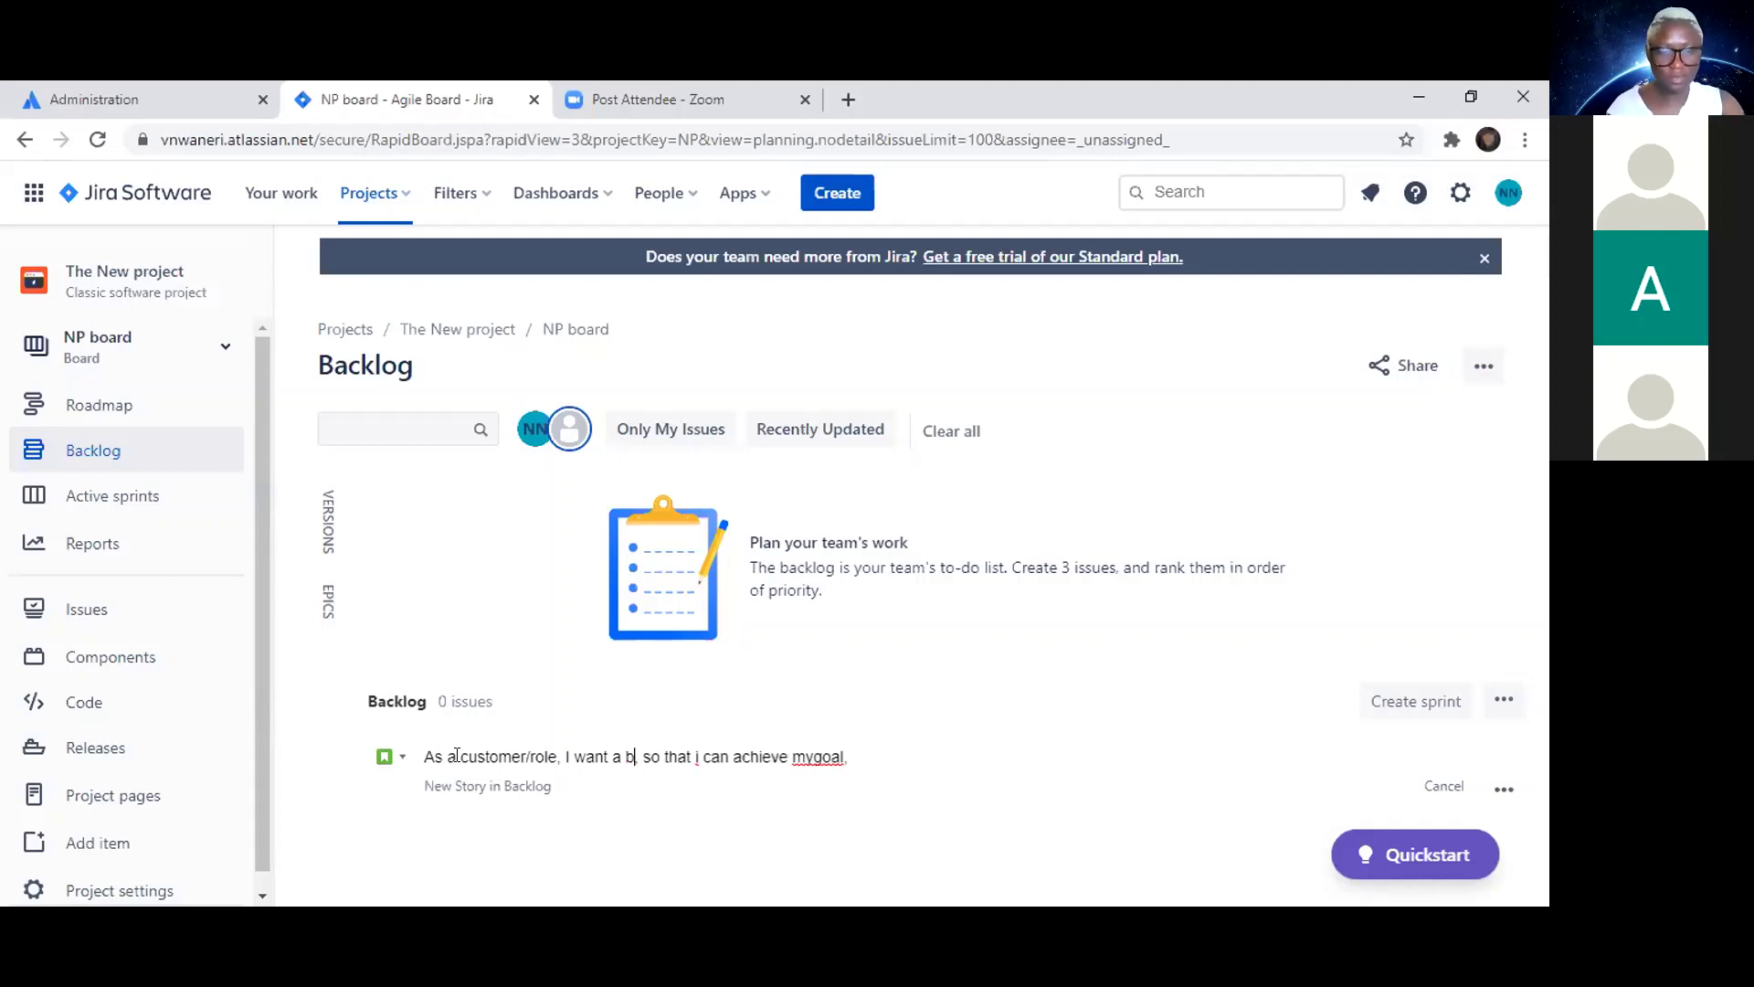
key(BackSpace)
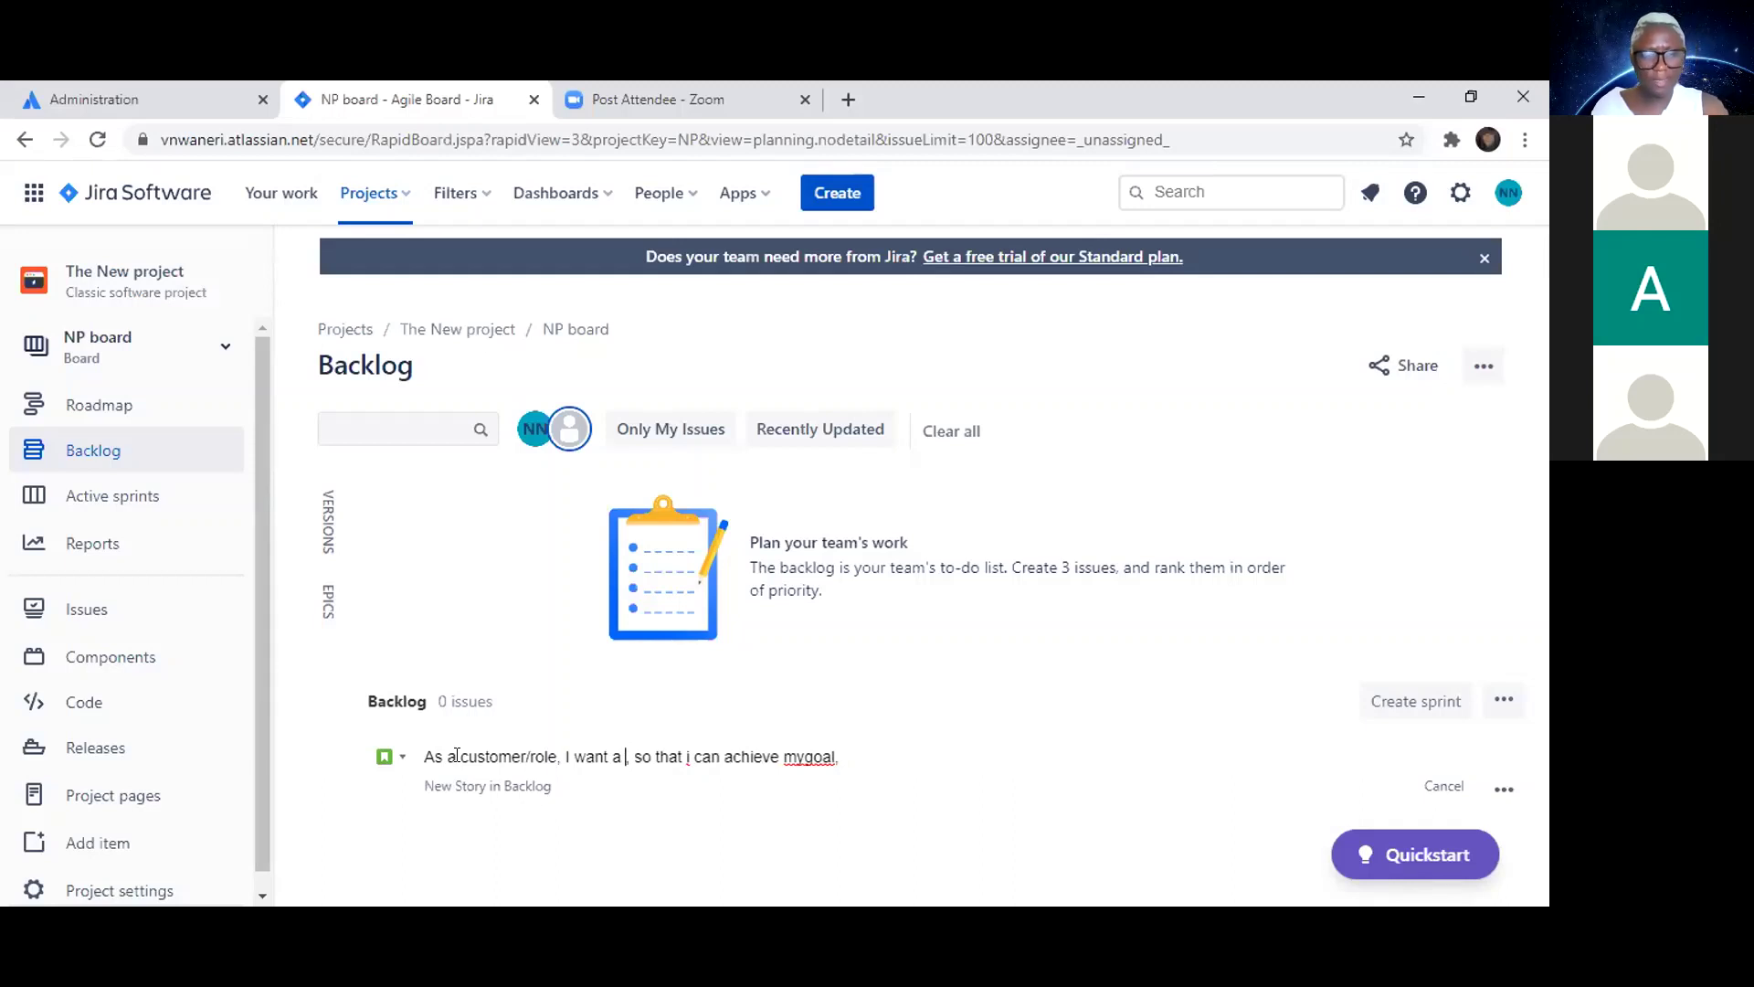
text(ad)
text(n,)
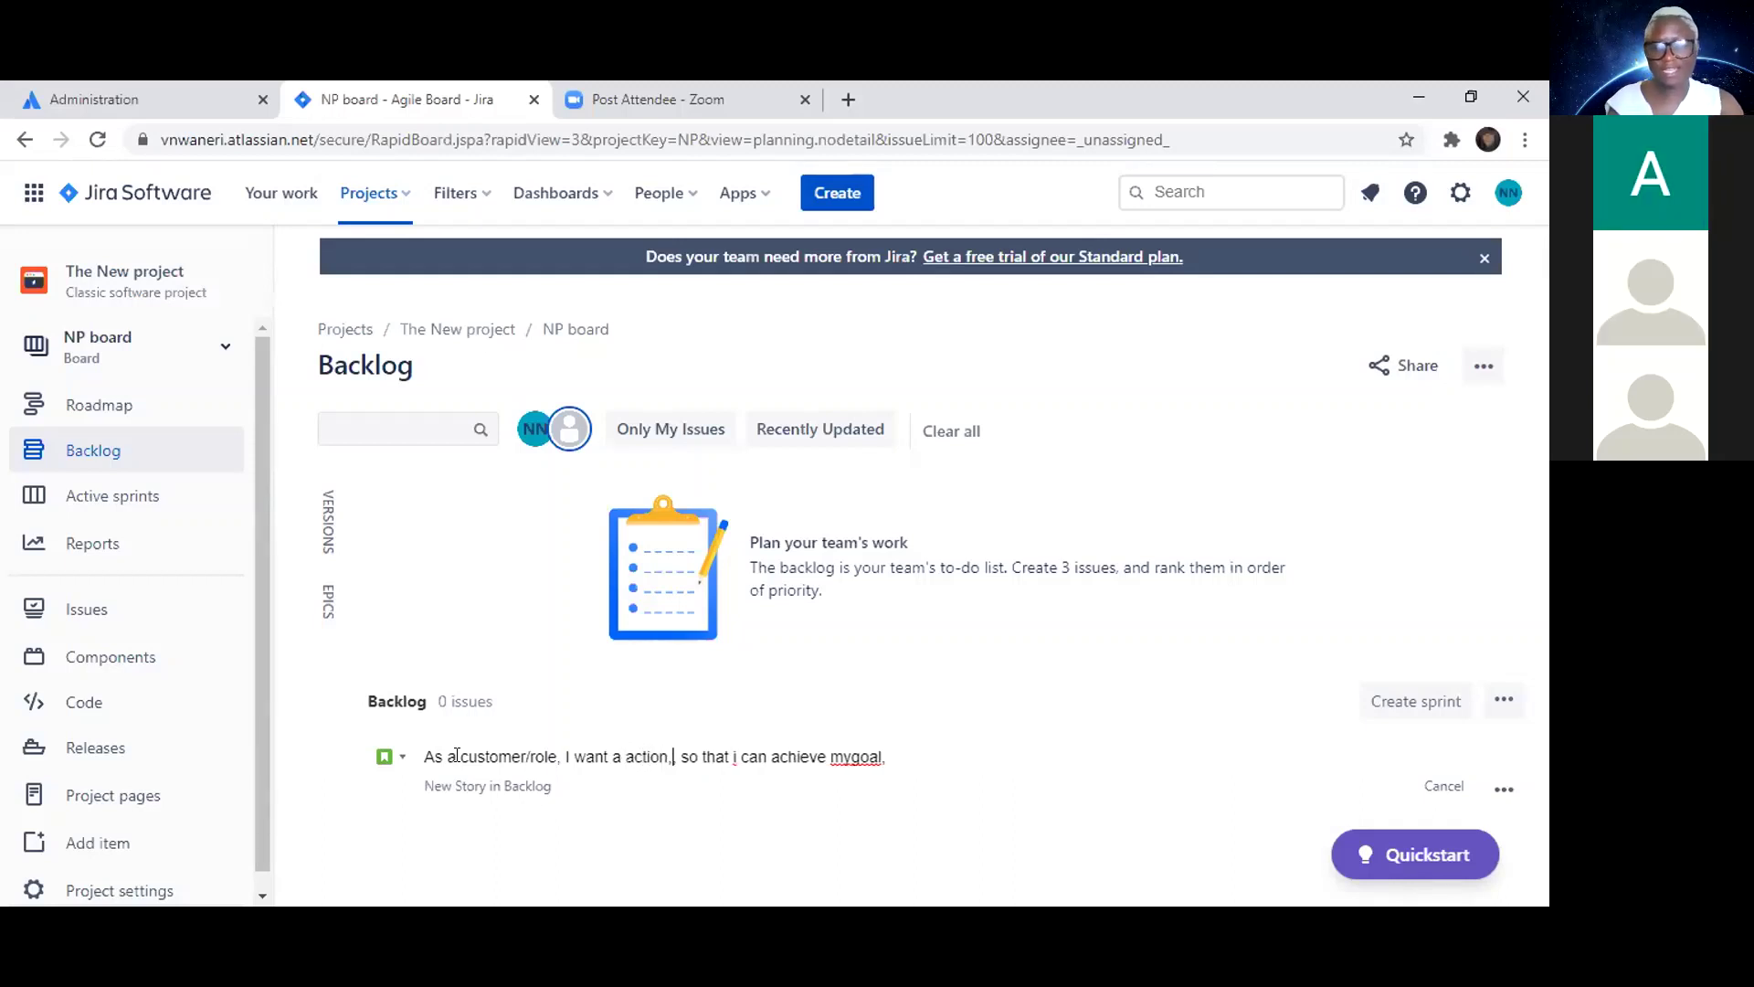
text(,)
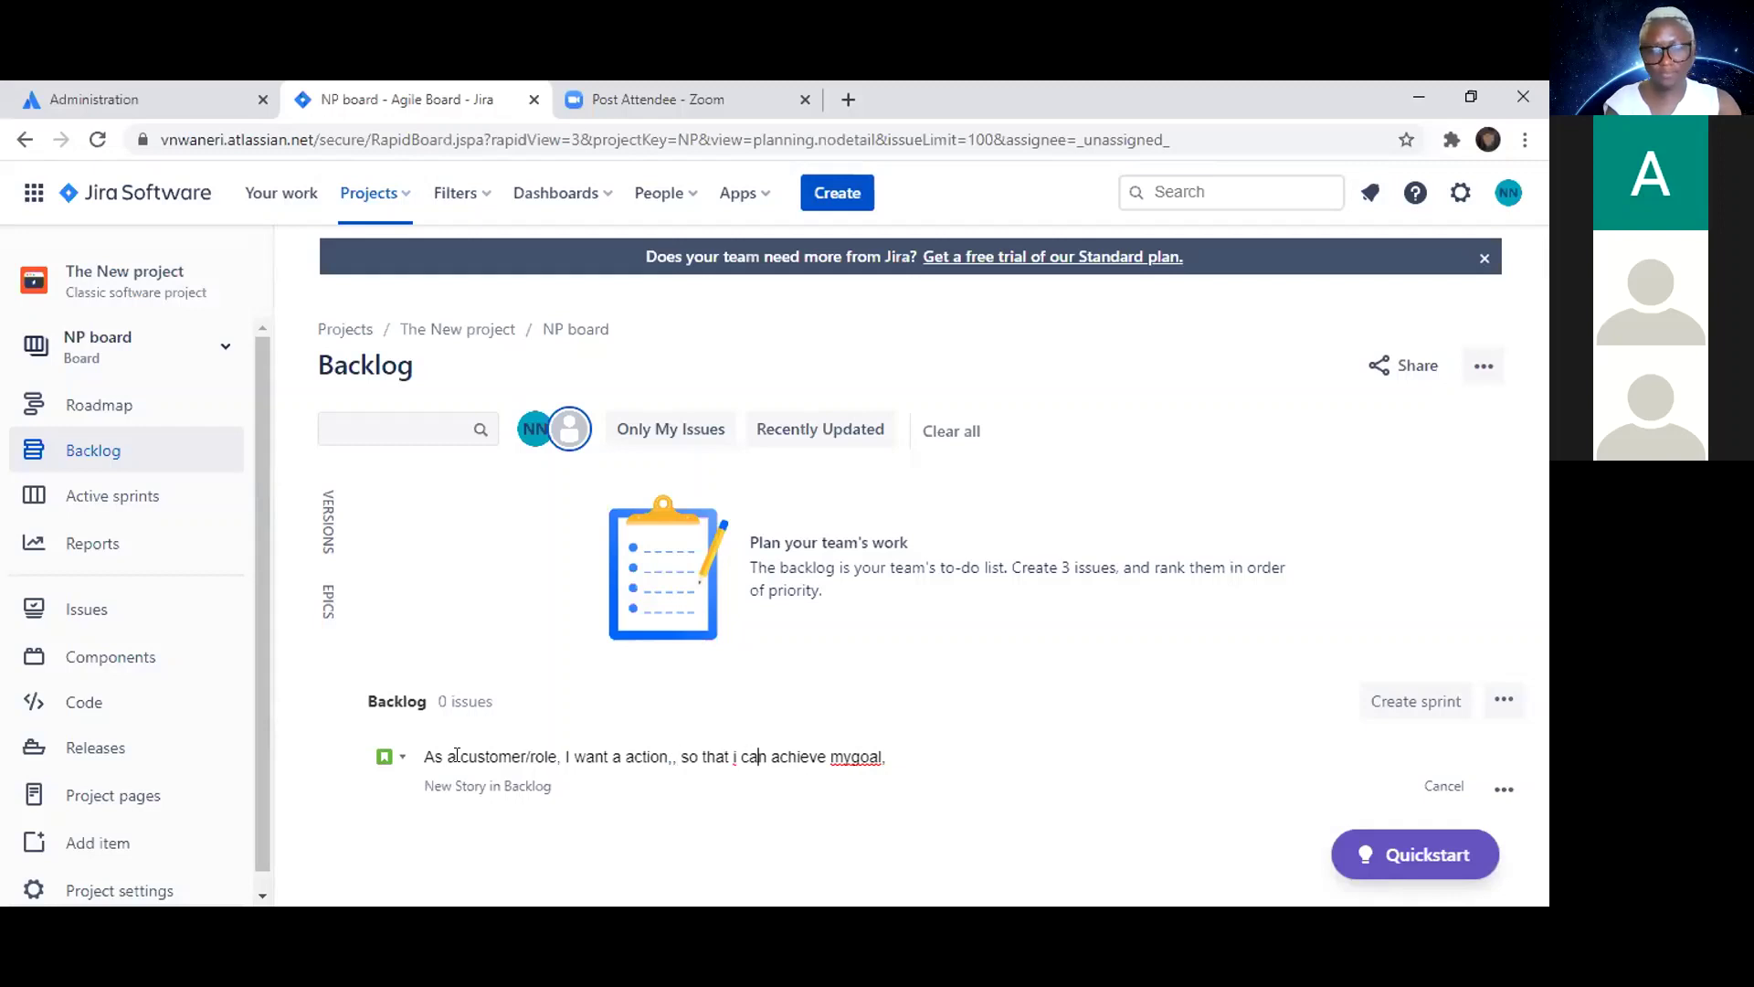
Step: Replace "mygoal" at the end of the story summary with "a goal/benefit,"
key(Right)
key(Right)
key(Right)
key(Right)
key(Right)
key(Right)
key(Right)
key(Right)
key(Right)
key(Right)
key(Right)
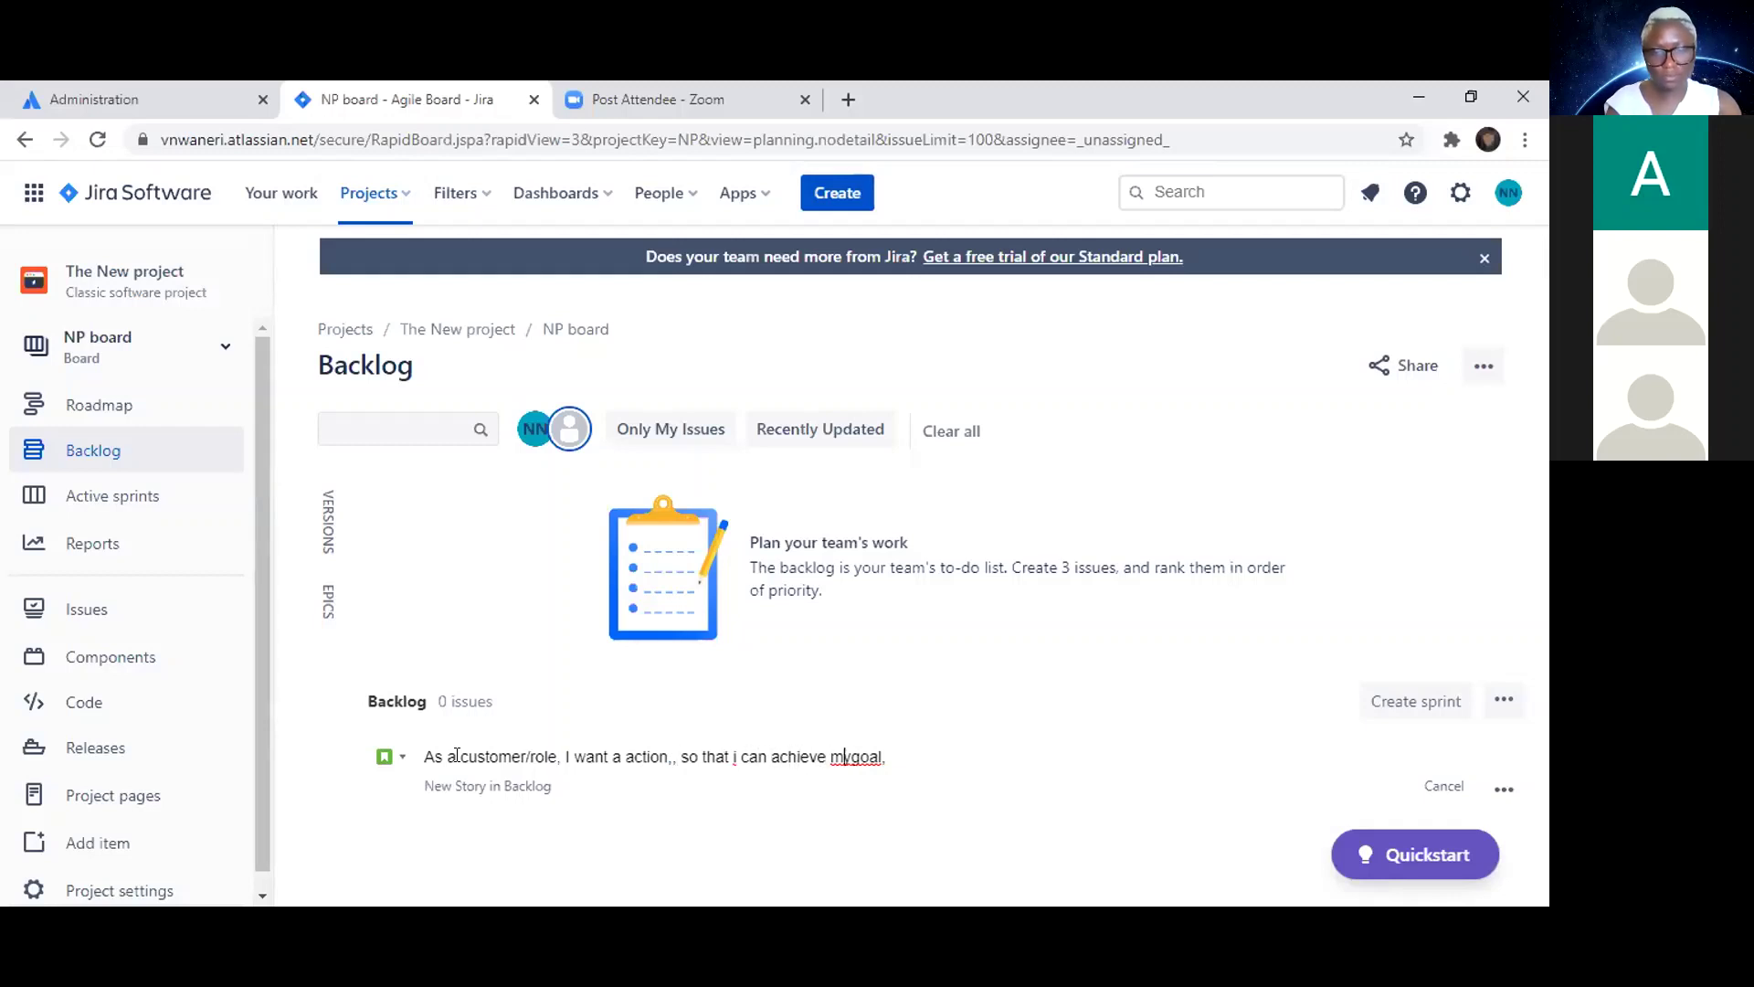
key(Right)
key(Right)
key(Right)
key(Right)
key(Right)
key(BackSpace)
key(BackSpace)
key(BackSpace)
key(BackSpace)
key(BackSpace)
key(BackSpace)
key(BackSpace)
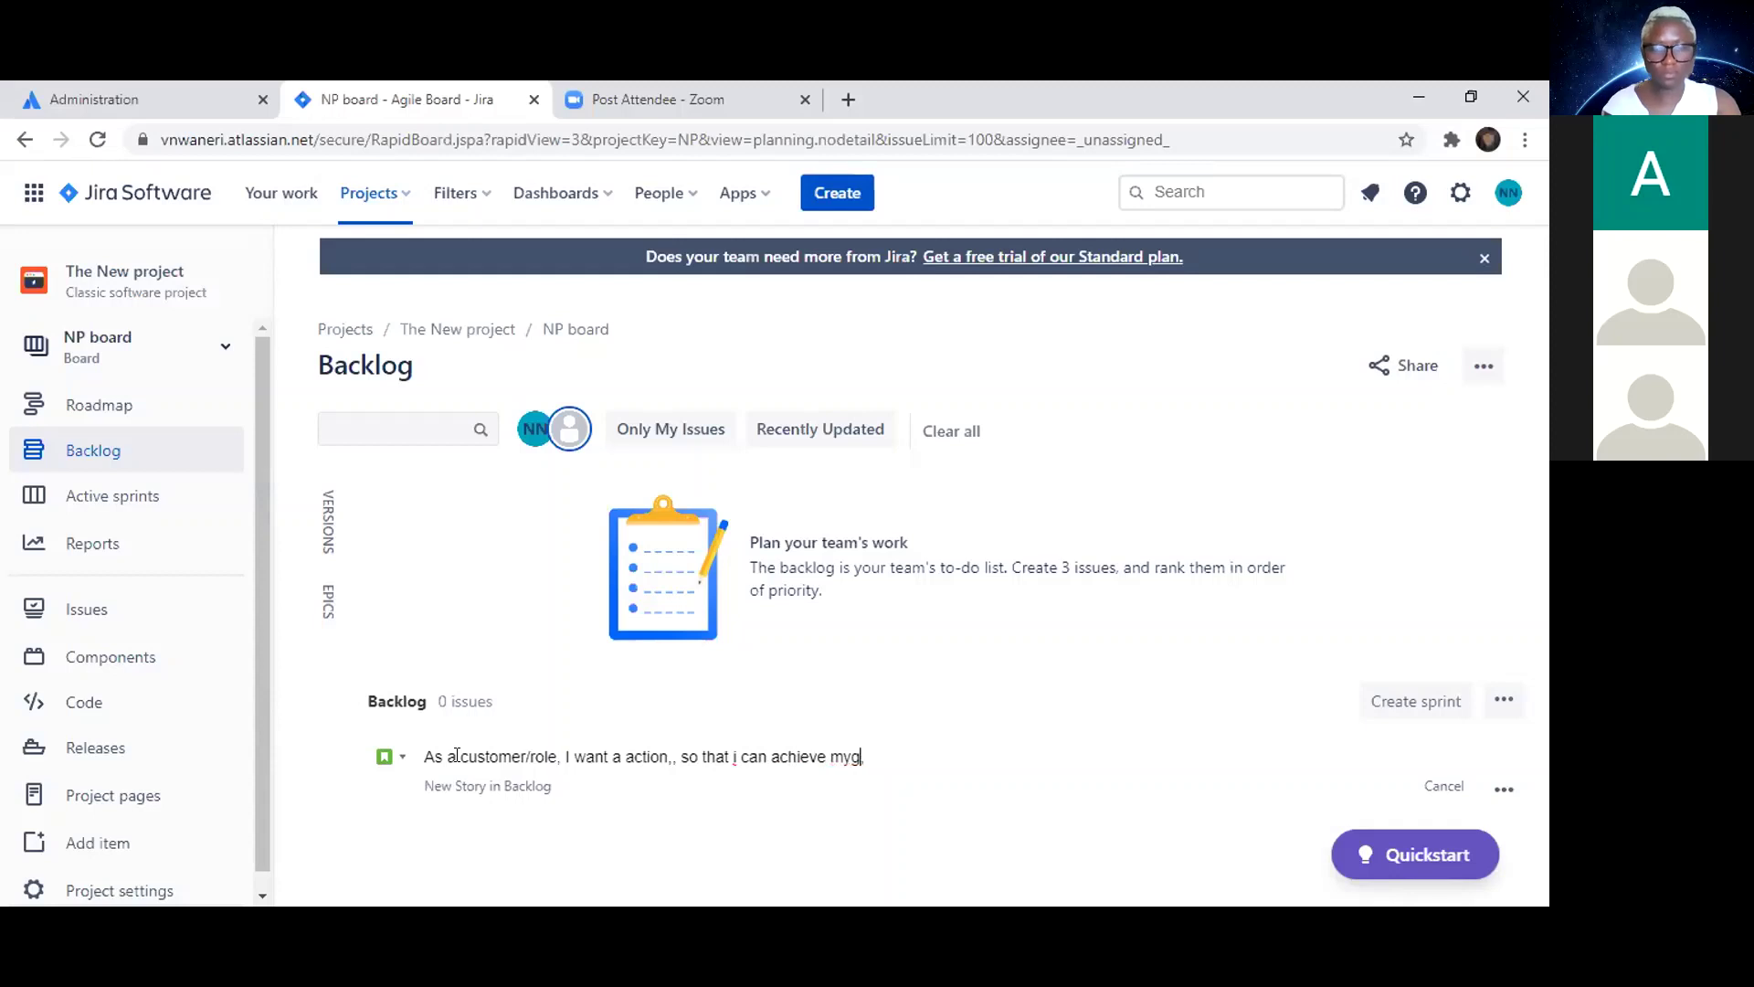
text(a)
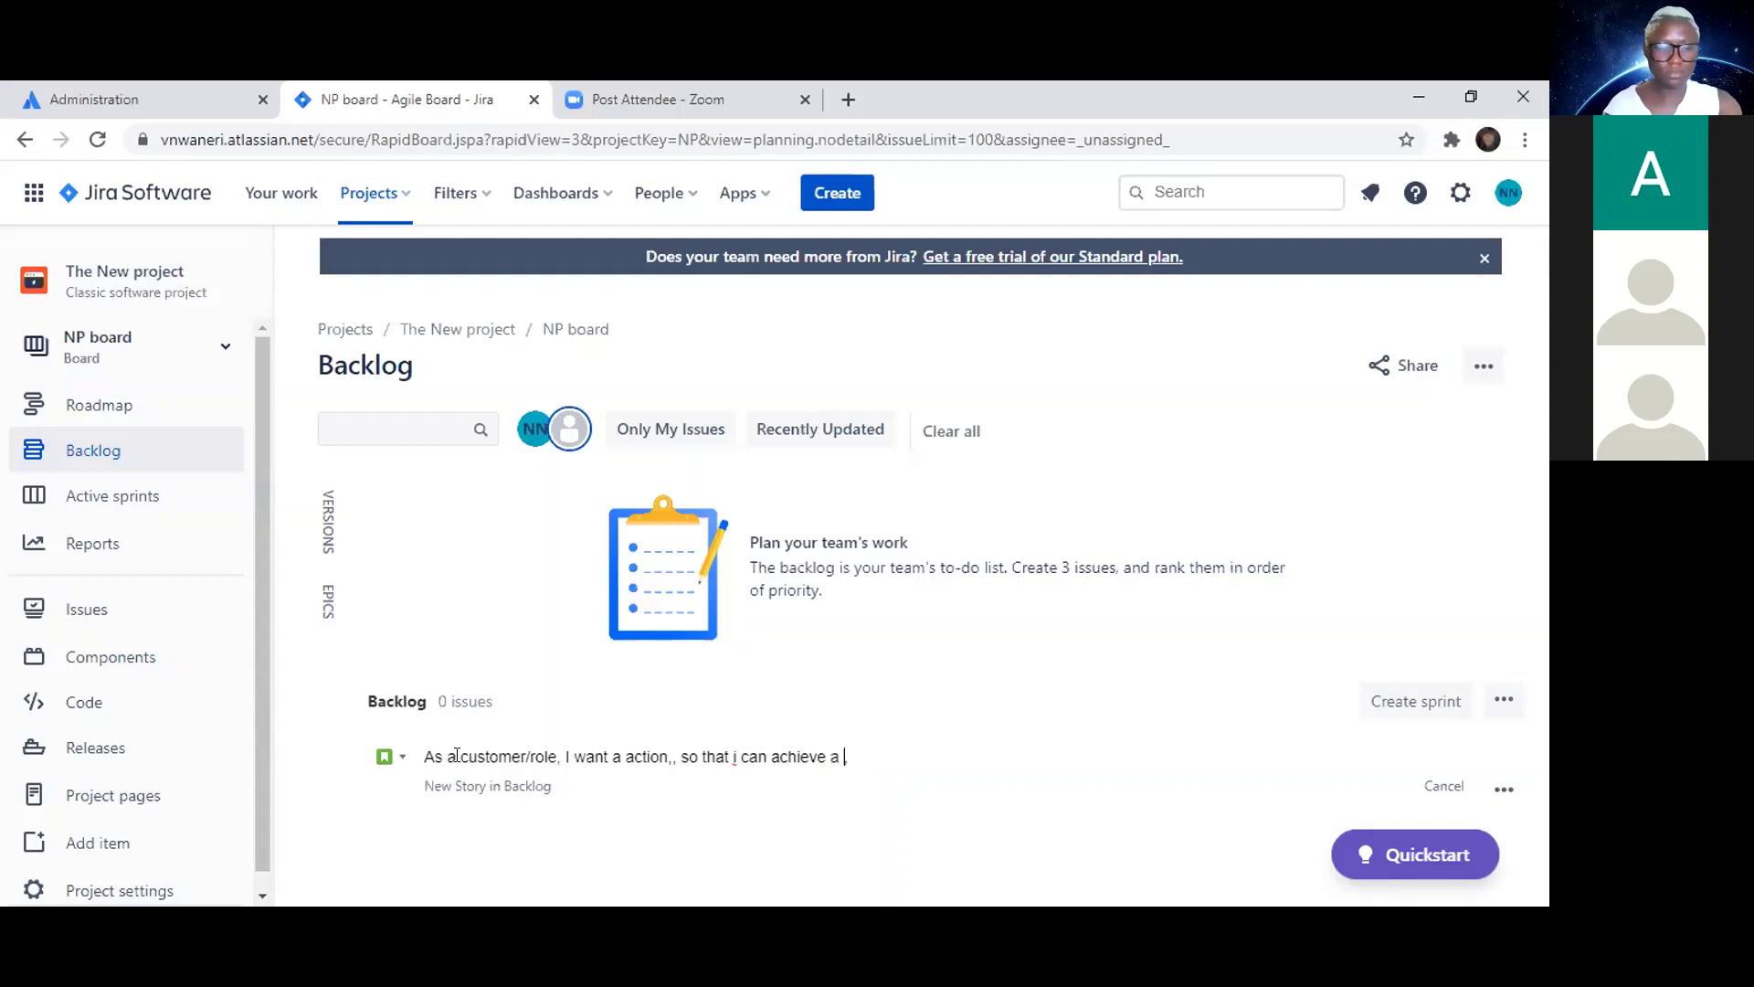
text( goal/benefit,)
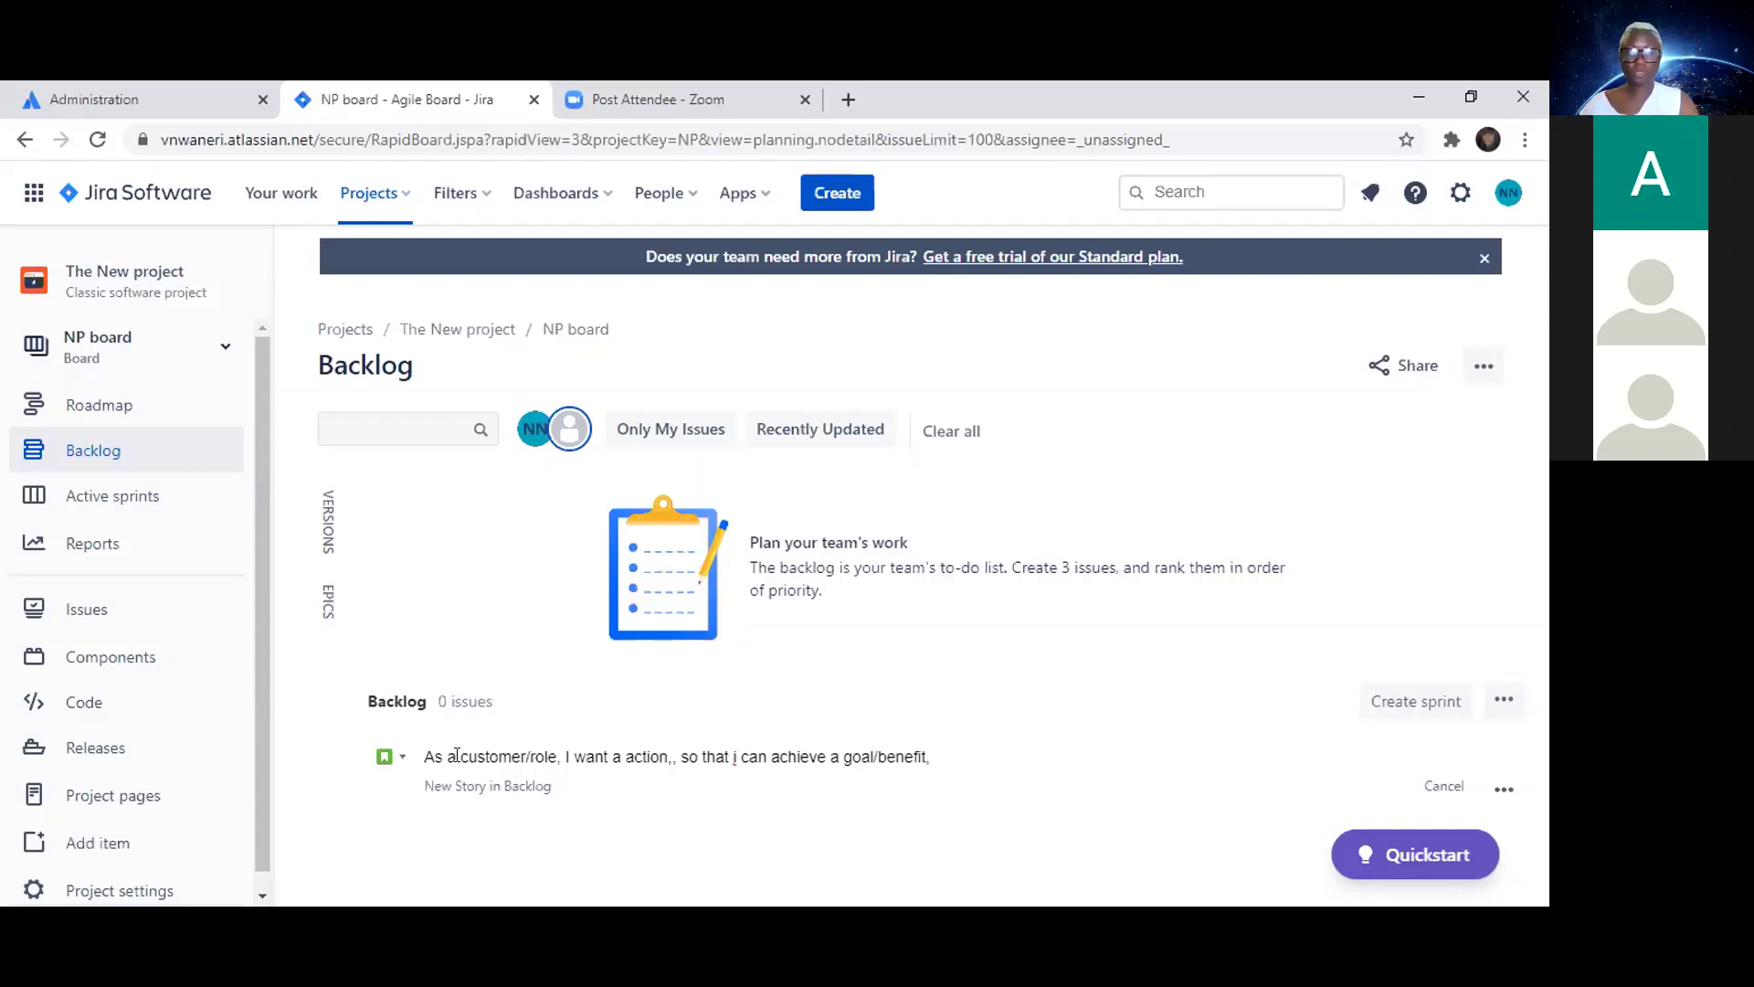
Step: Correct the doubled comma after "action" so the summary reads "I want a action, so that"
click(671, 767)
key(BackSpace)
key(BackSpace)
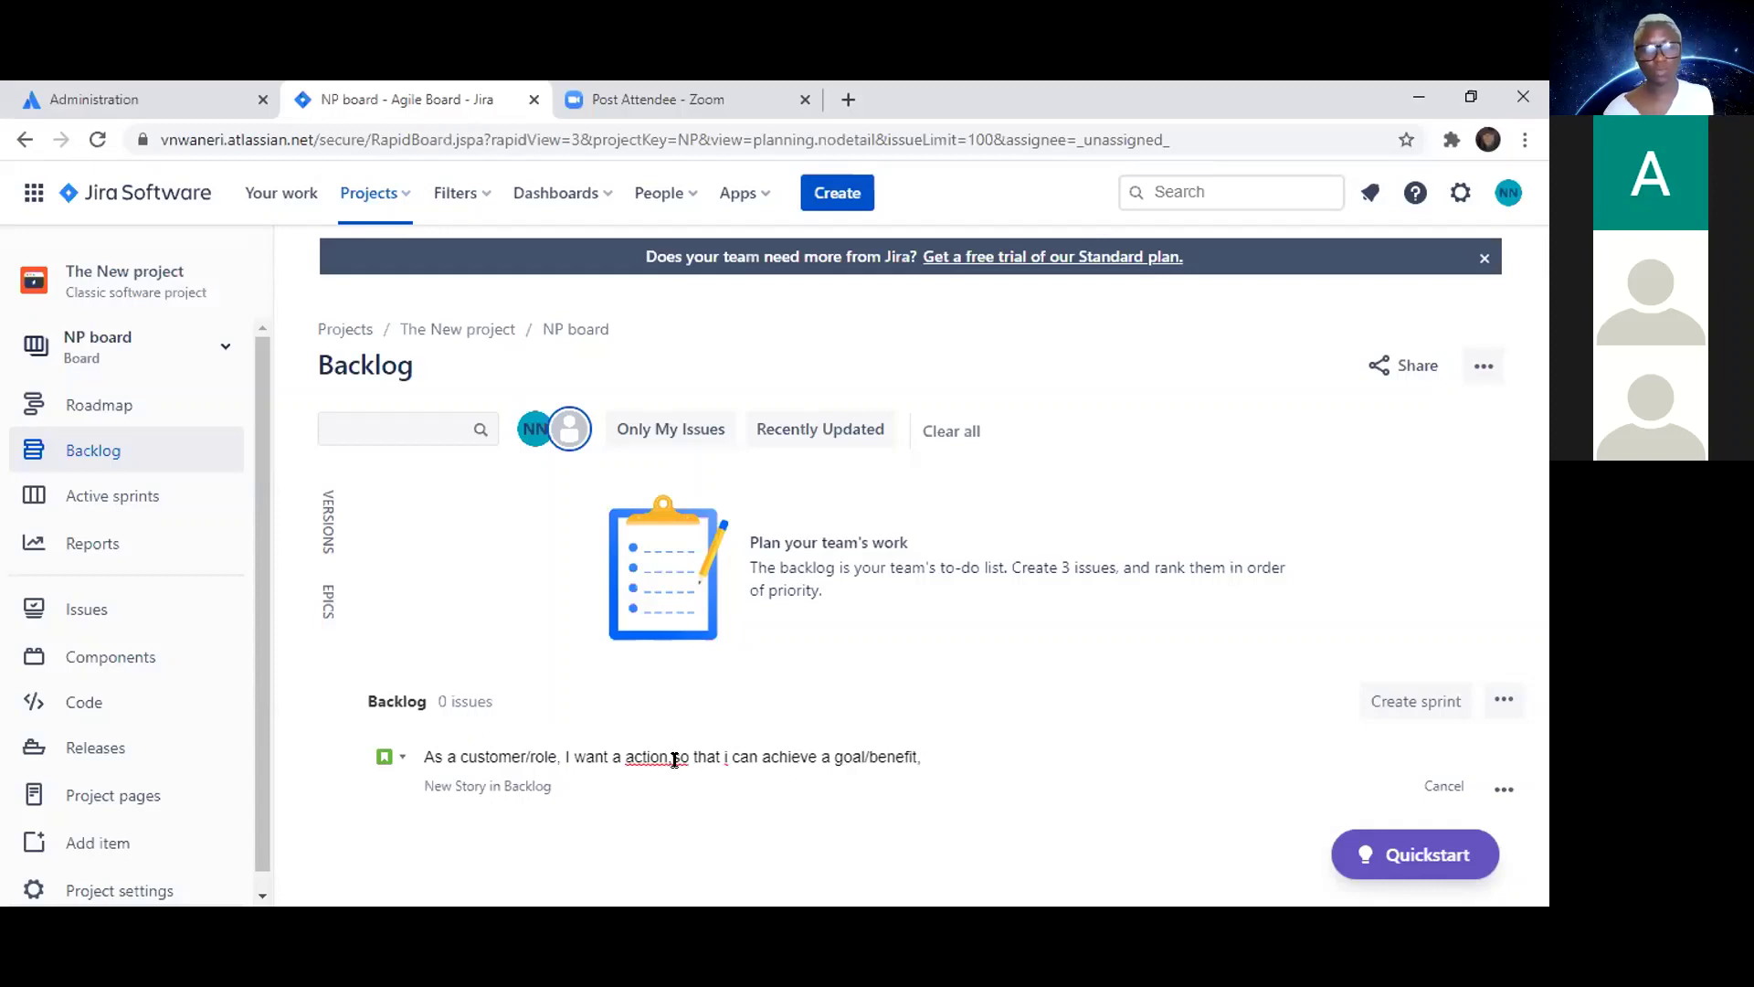
text(,)
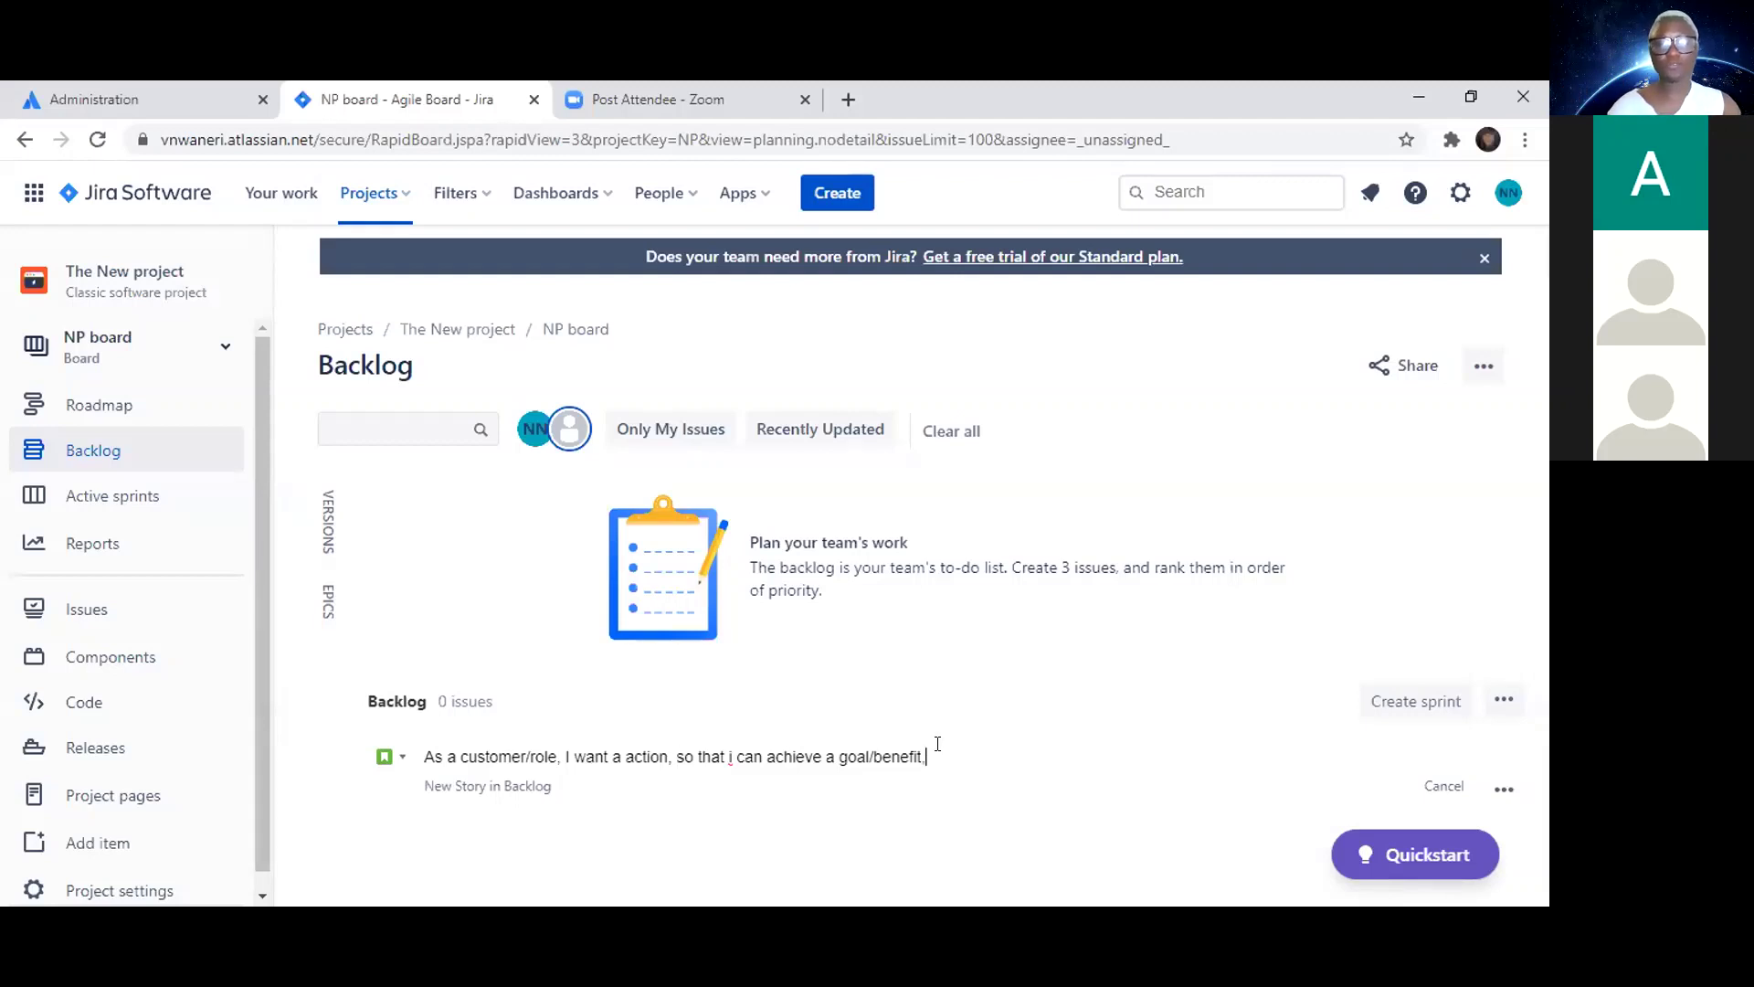
Step: Cut the template summary back so that it reads only "As a customer,"
key(BackSpace)
key(BackSpace)
key(BackSpace)
key(BackSpace)
key(BackSpace)
key(BackSpace)
key(BackSpace)
key(BackSpace)
key(BackSpace)
key(BackSpace)
key(BackSpace)
key(BackSpace)
key(BackSpace)
key(BackSpace)
key(BackSpace)
key(BackSpace)
key(BackSpace)
key(BackSpace)
key(BackSpace)
key(BackSpace)
key(BackSpace)
key(BackSpace)
key(BackSpace)
key(BackSpace)
key(BackSpace)
key(BackSpace)
key(BackSpace)
key(BackSpace)
key(BackSpace)
key(BackSpace)
key(BackSpace)
key(BackSpace)
key(BackSpace)
key(BackSpace)
key(BackSpace)
key(BackSpace)
key(BackSpace)
key(BackSpace)
key(BackSpace)
key(BackSpace)
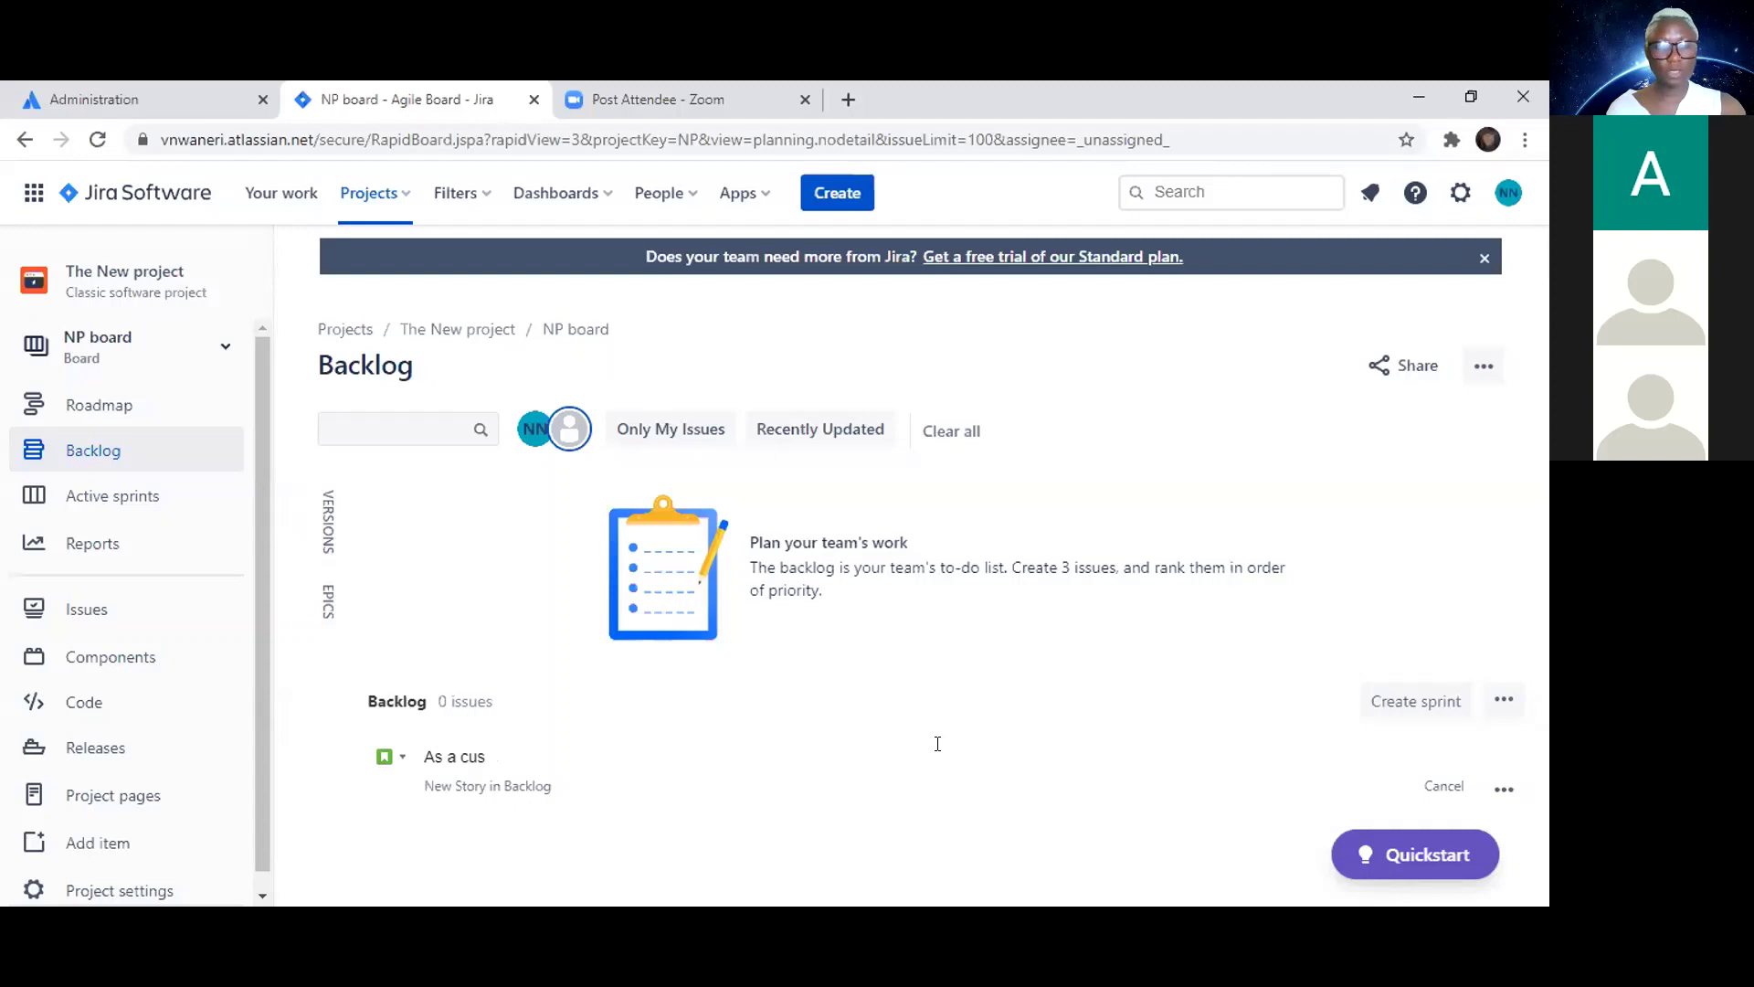
text(t)
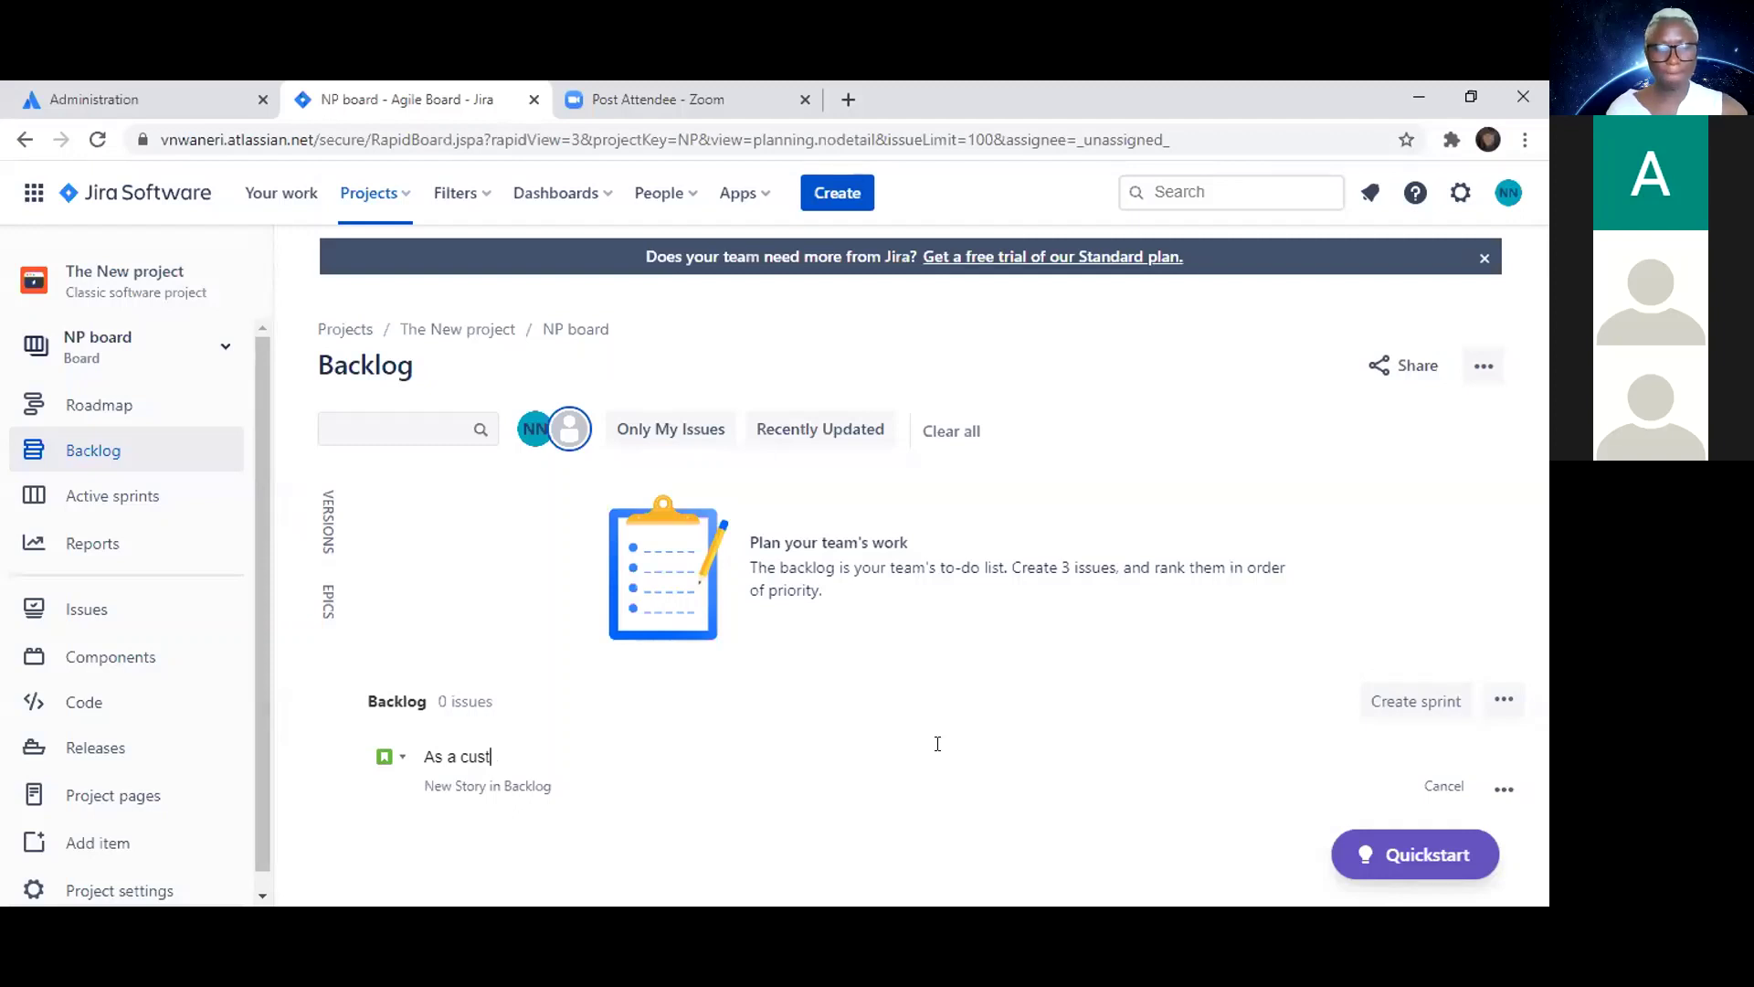
text(omer,)
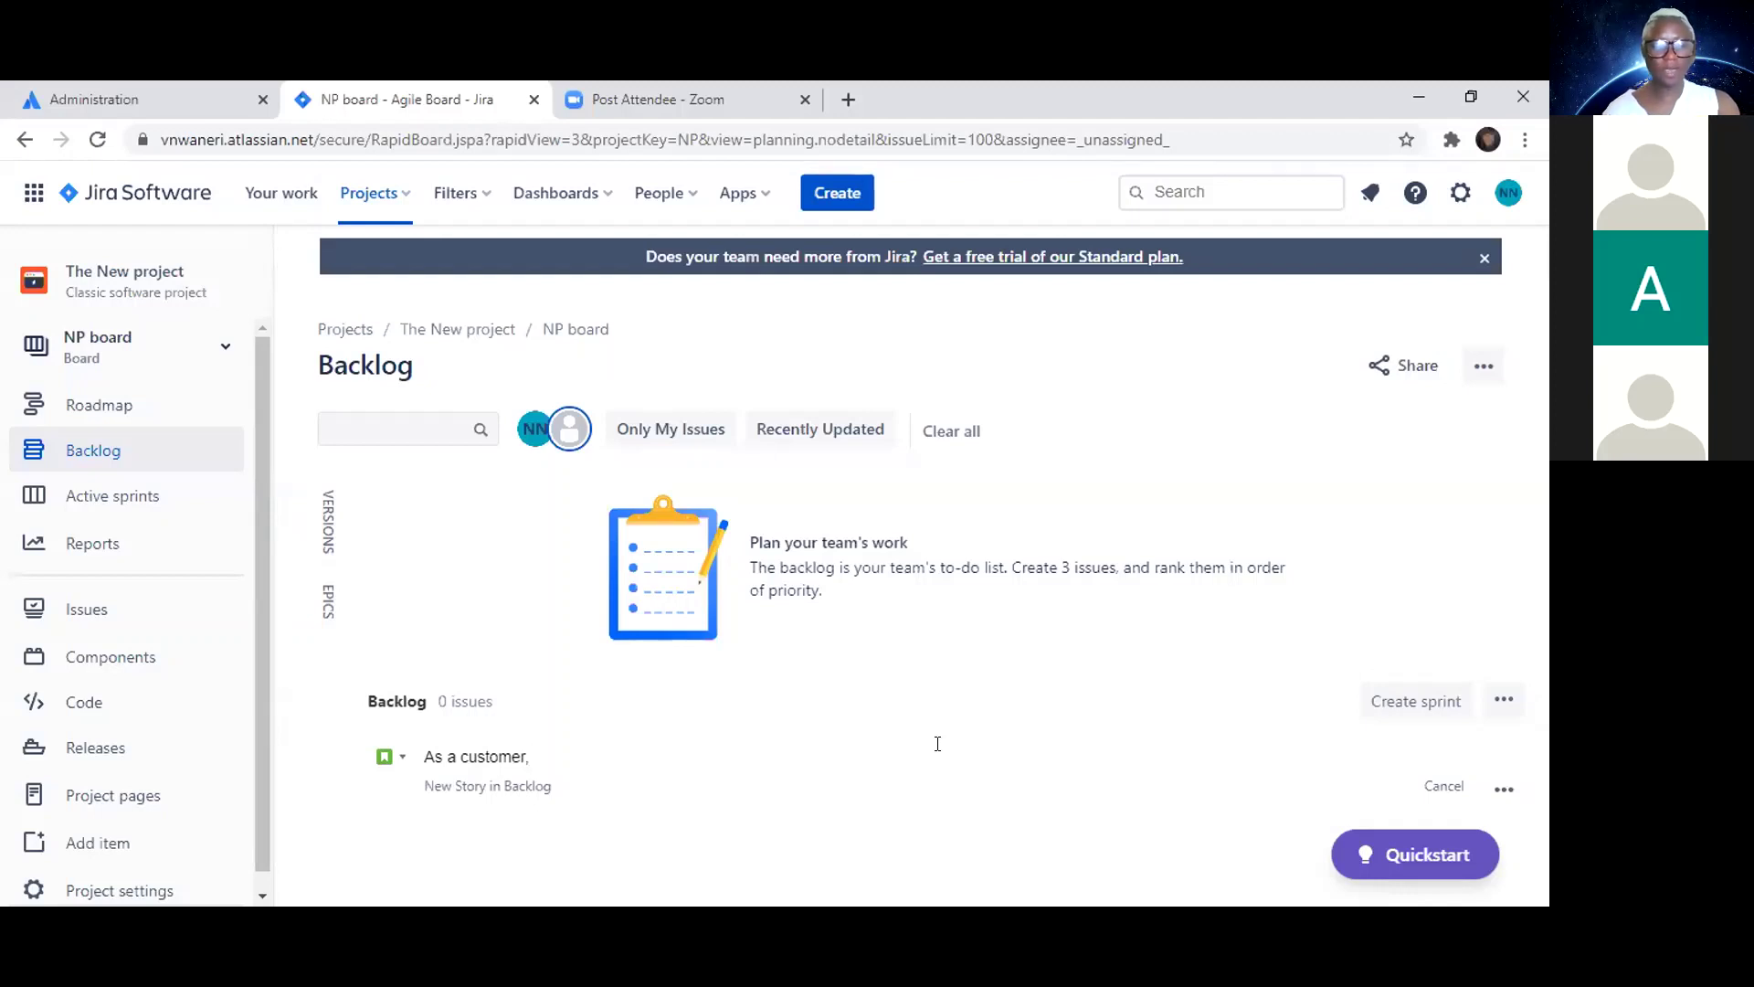
Step: Continue the story summary with "i want to", separating "i" and "want" with a space
text(iwant to)
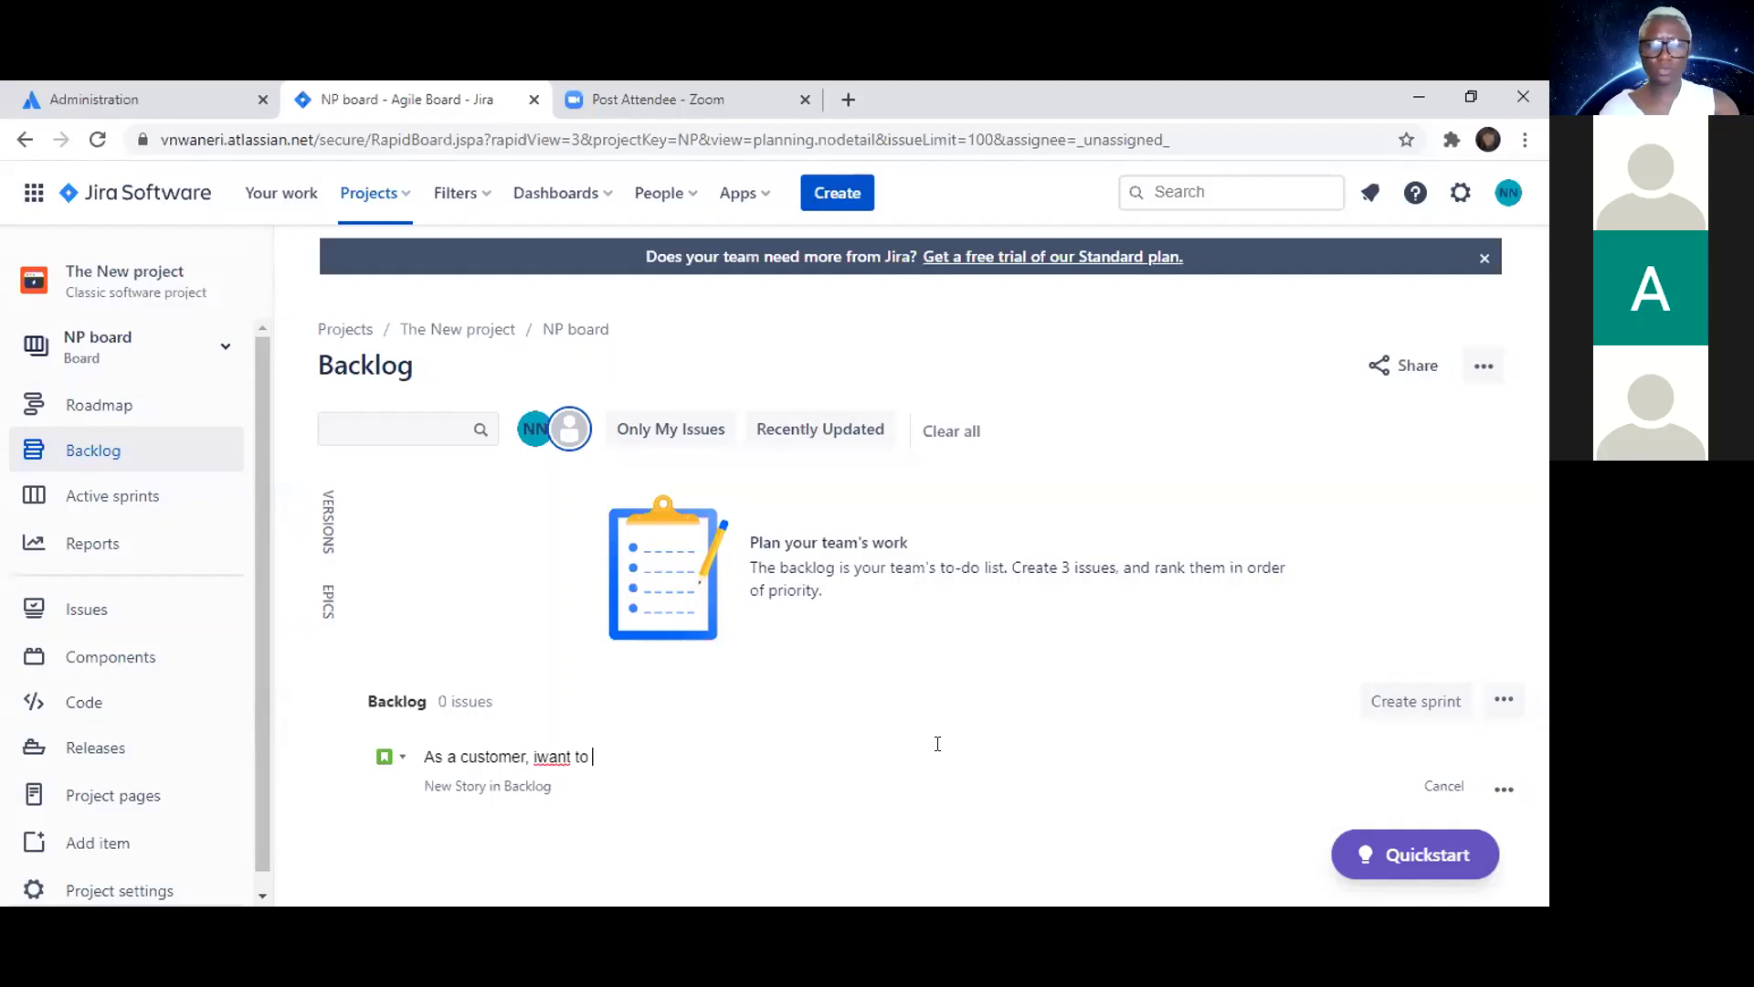
key(Left)
key(Left)
key(Left)
key(Left)
key(Left)
key(Left)
key(Left)
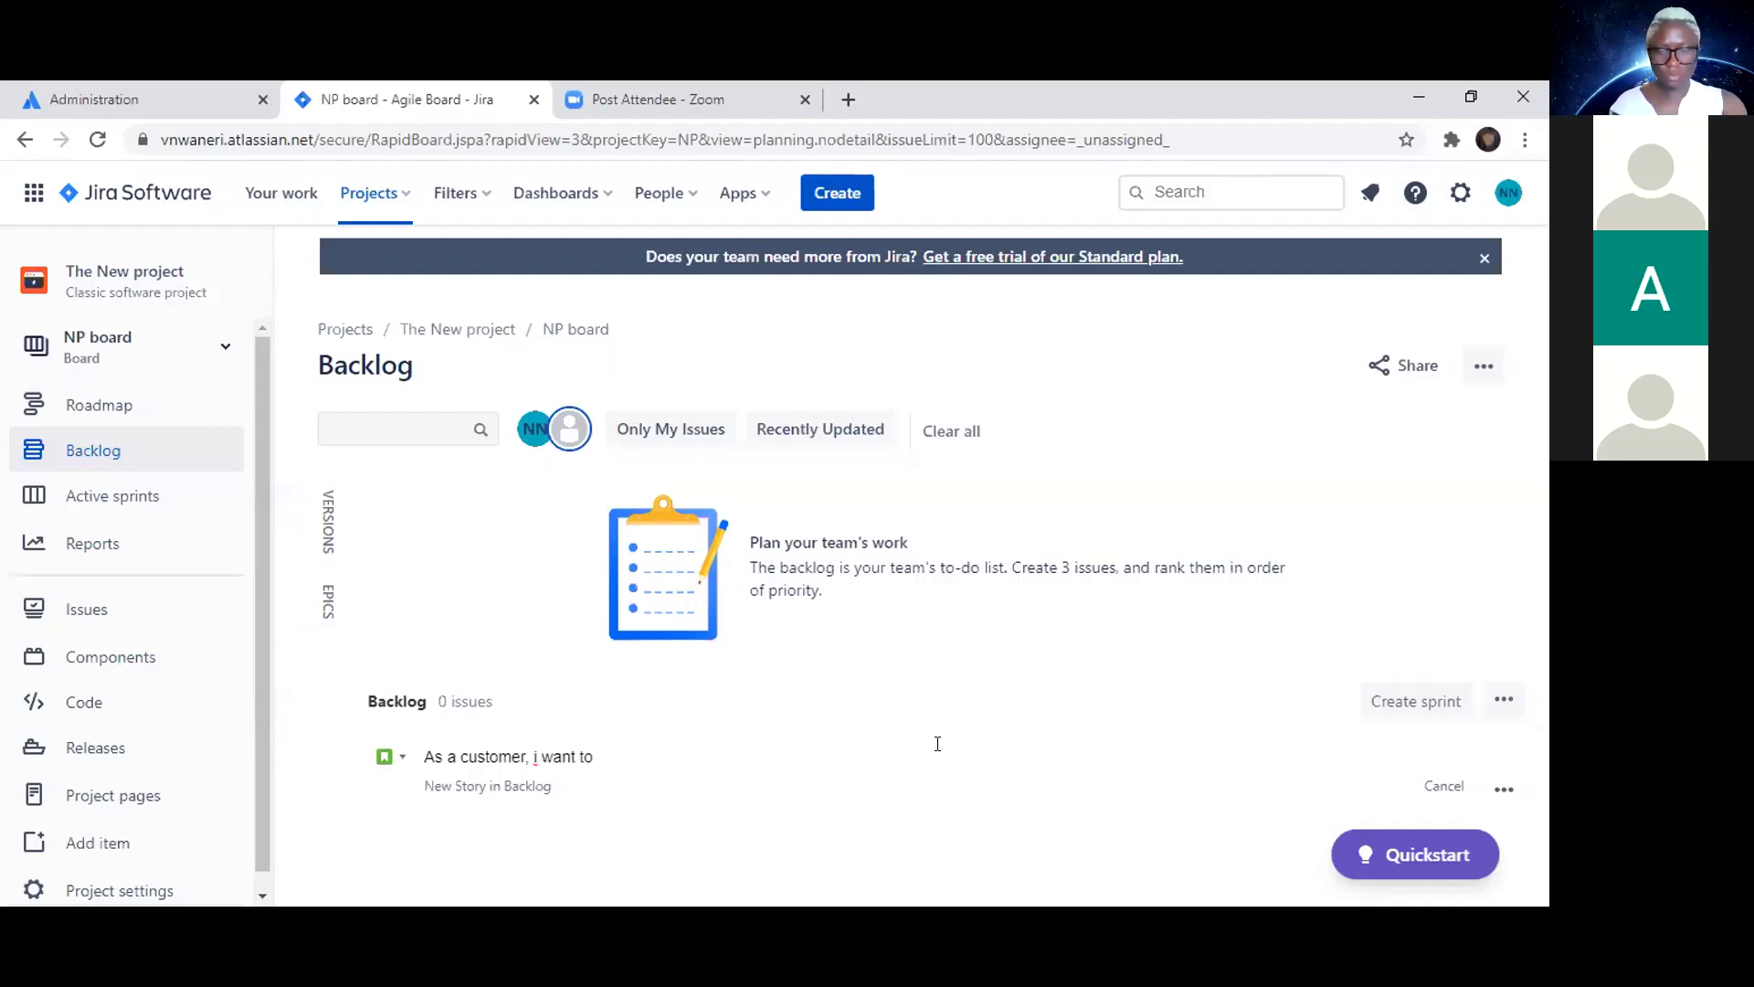
key(Right)
key(Right)
key(Right)
key(Right)
key(Right)
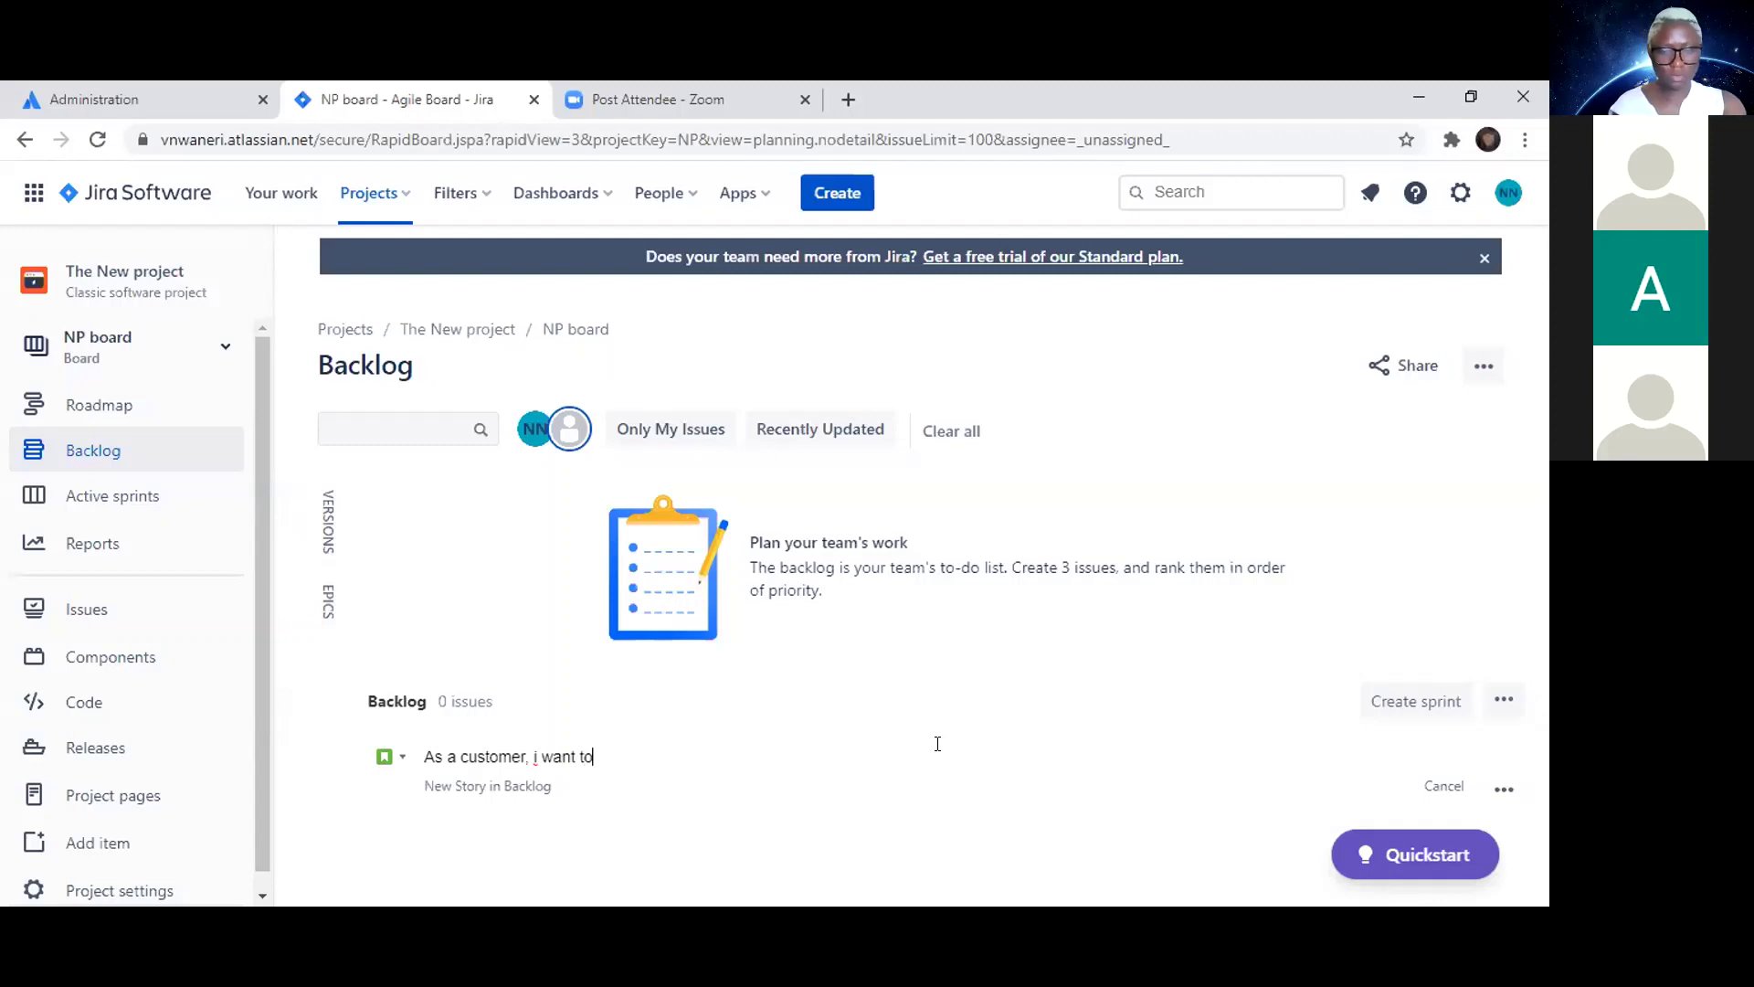
Step: Add "access my account remotely" to the story summary, with a space between "account" and "remotely"
text(access )
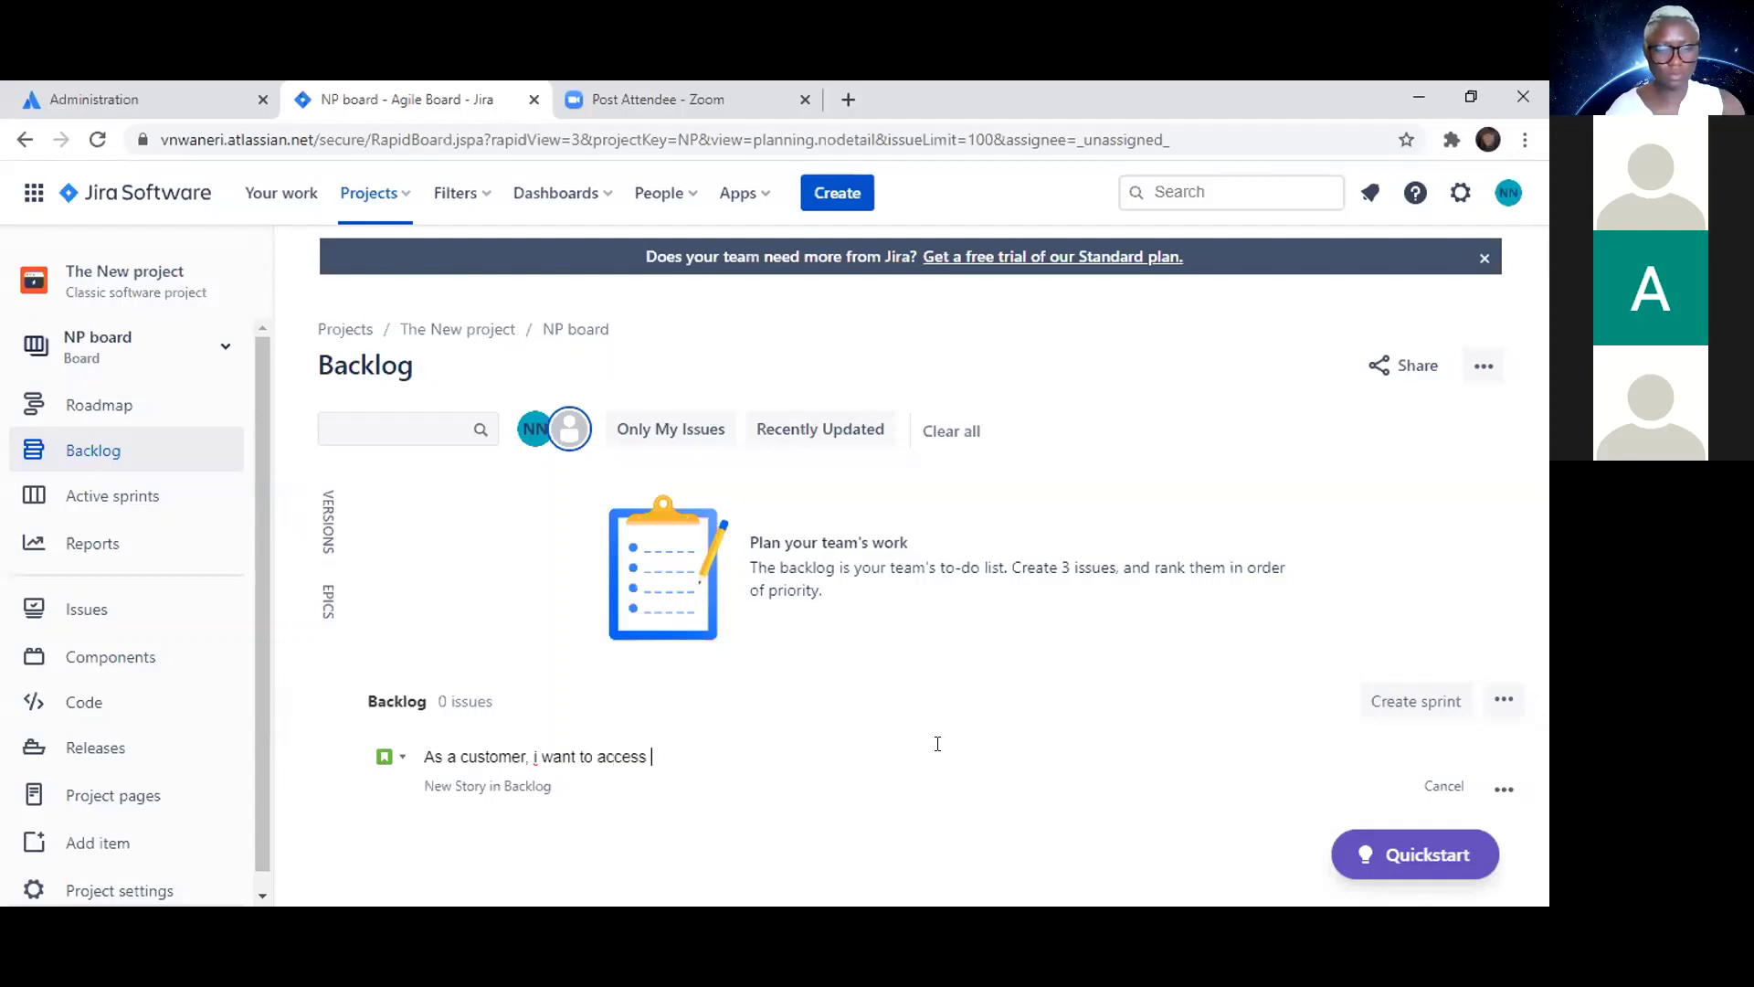
text(my accou)
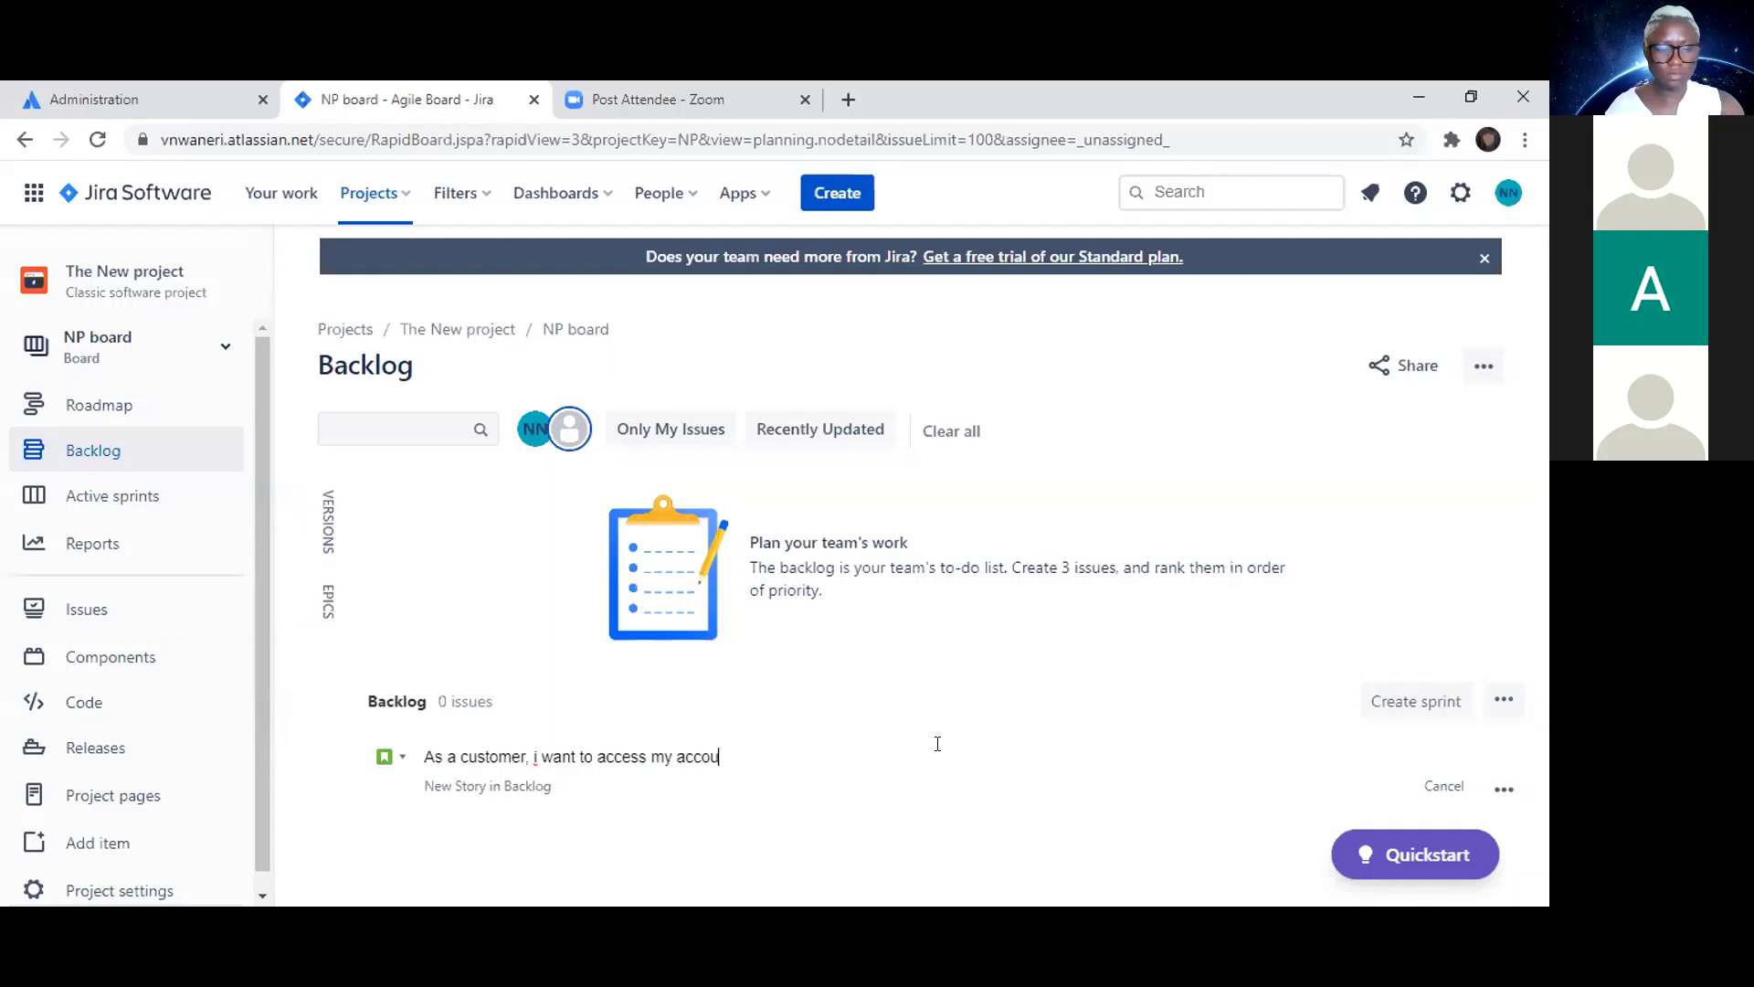
text(ntremotely)
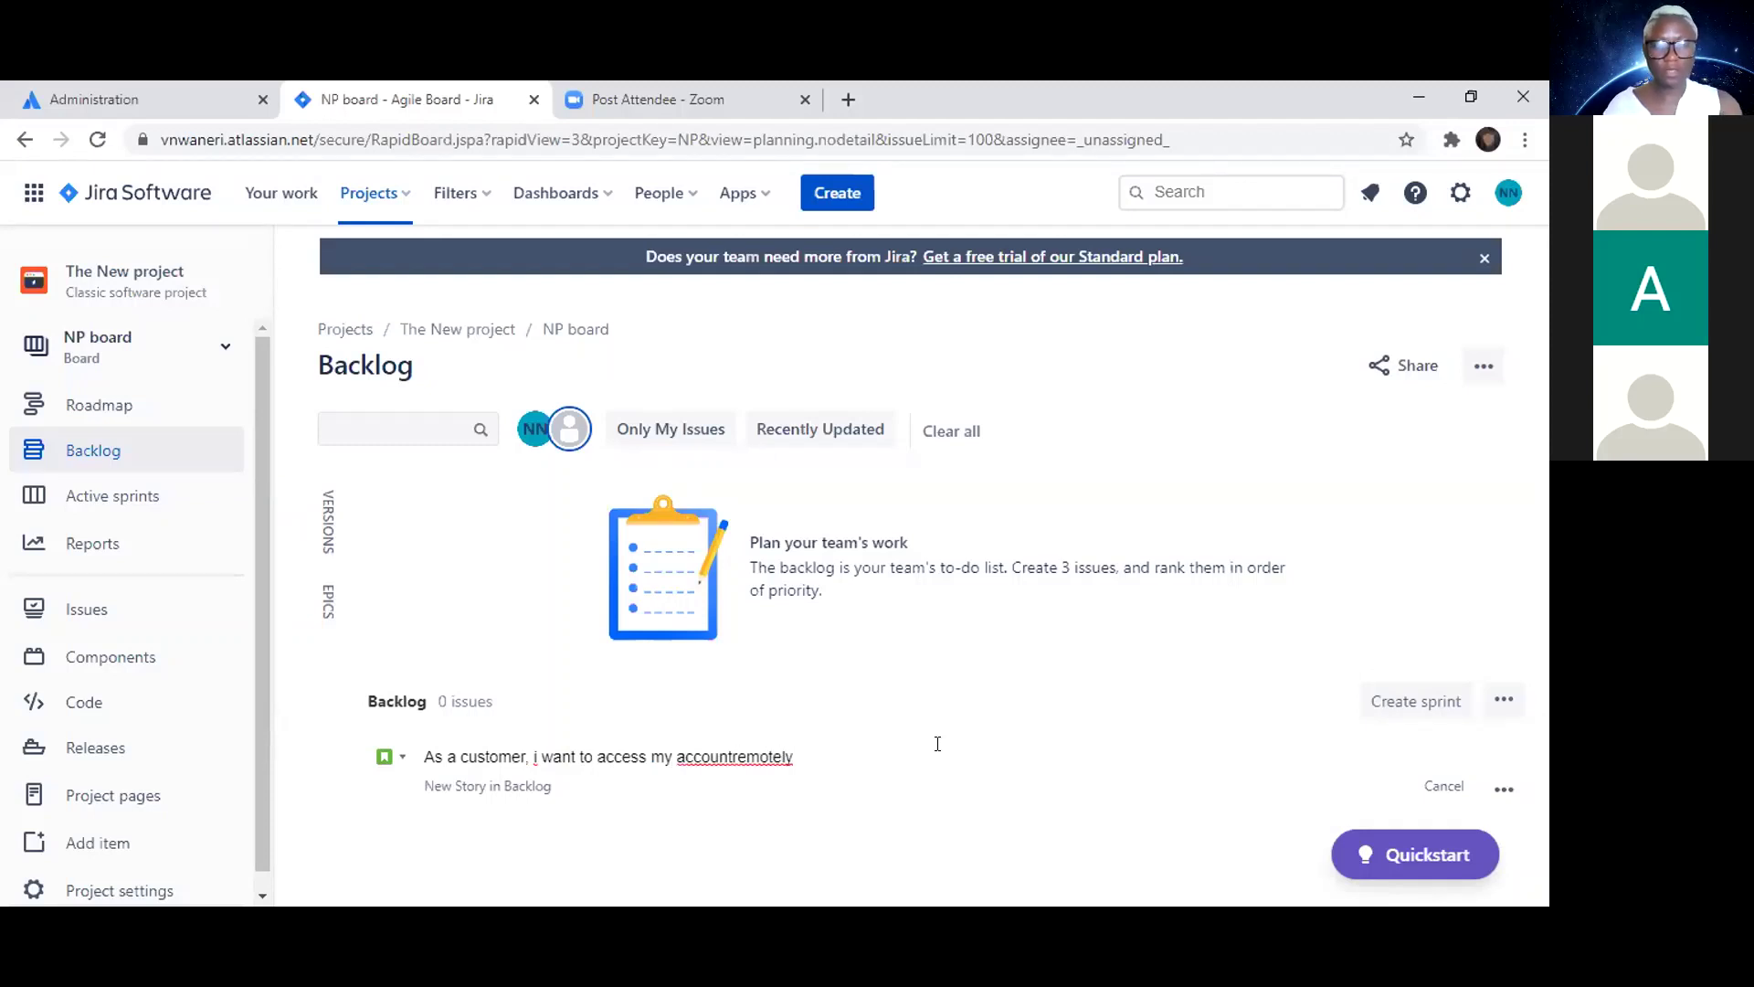
key(Left)
key(Left)
key(Left)
key(Left)
key(Left)
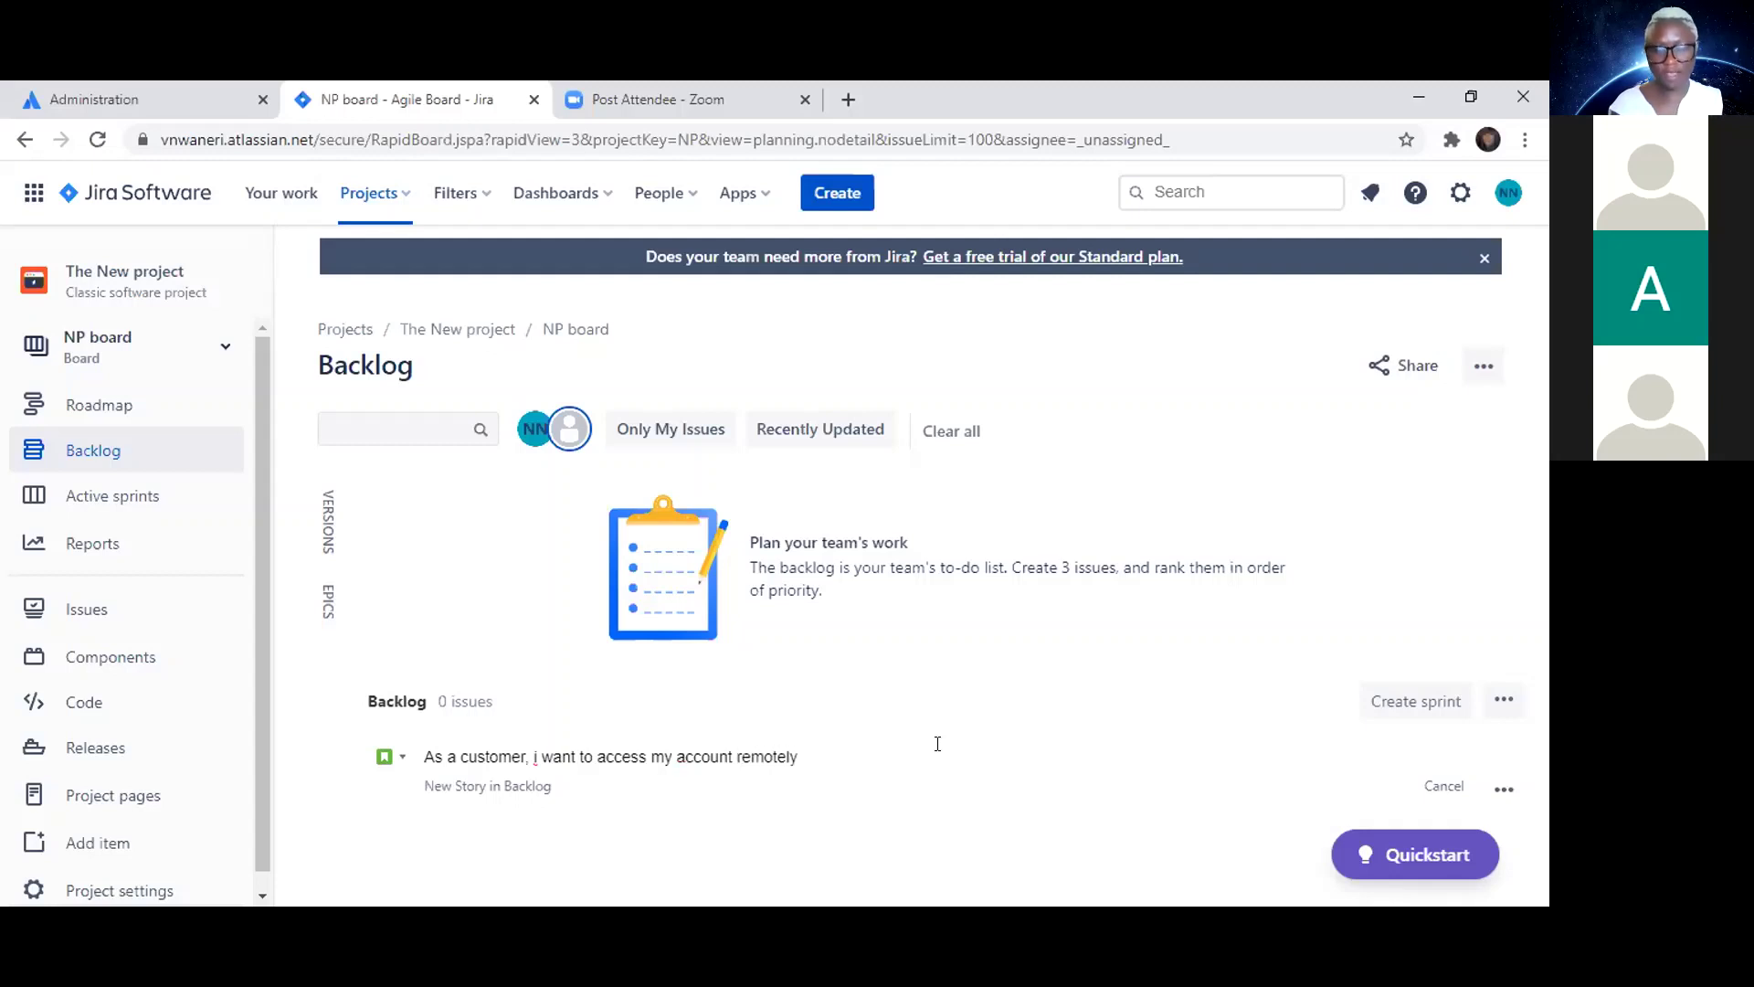
key(Right)
key(Right)
key(Right)
key(Right)
key(Right)
key(Right)
key(Right)
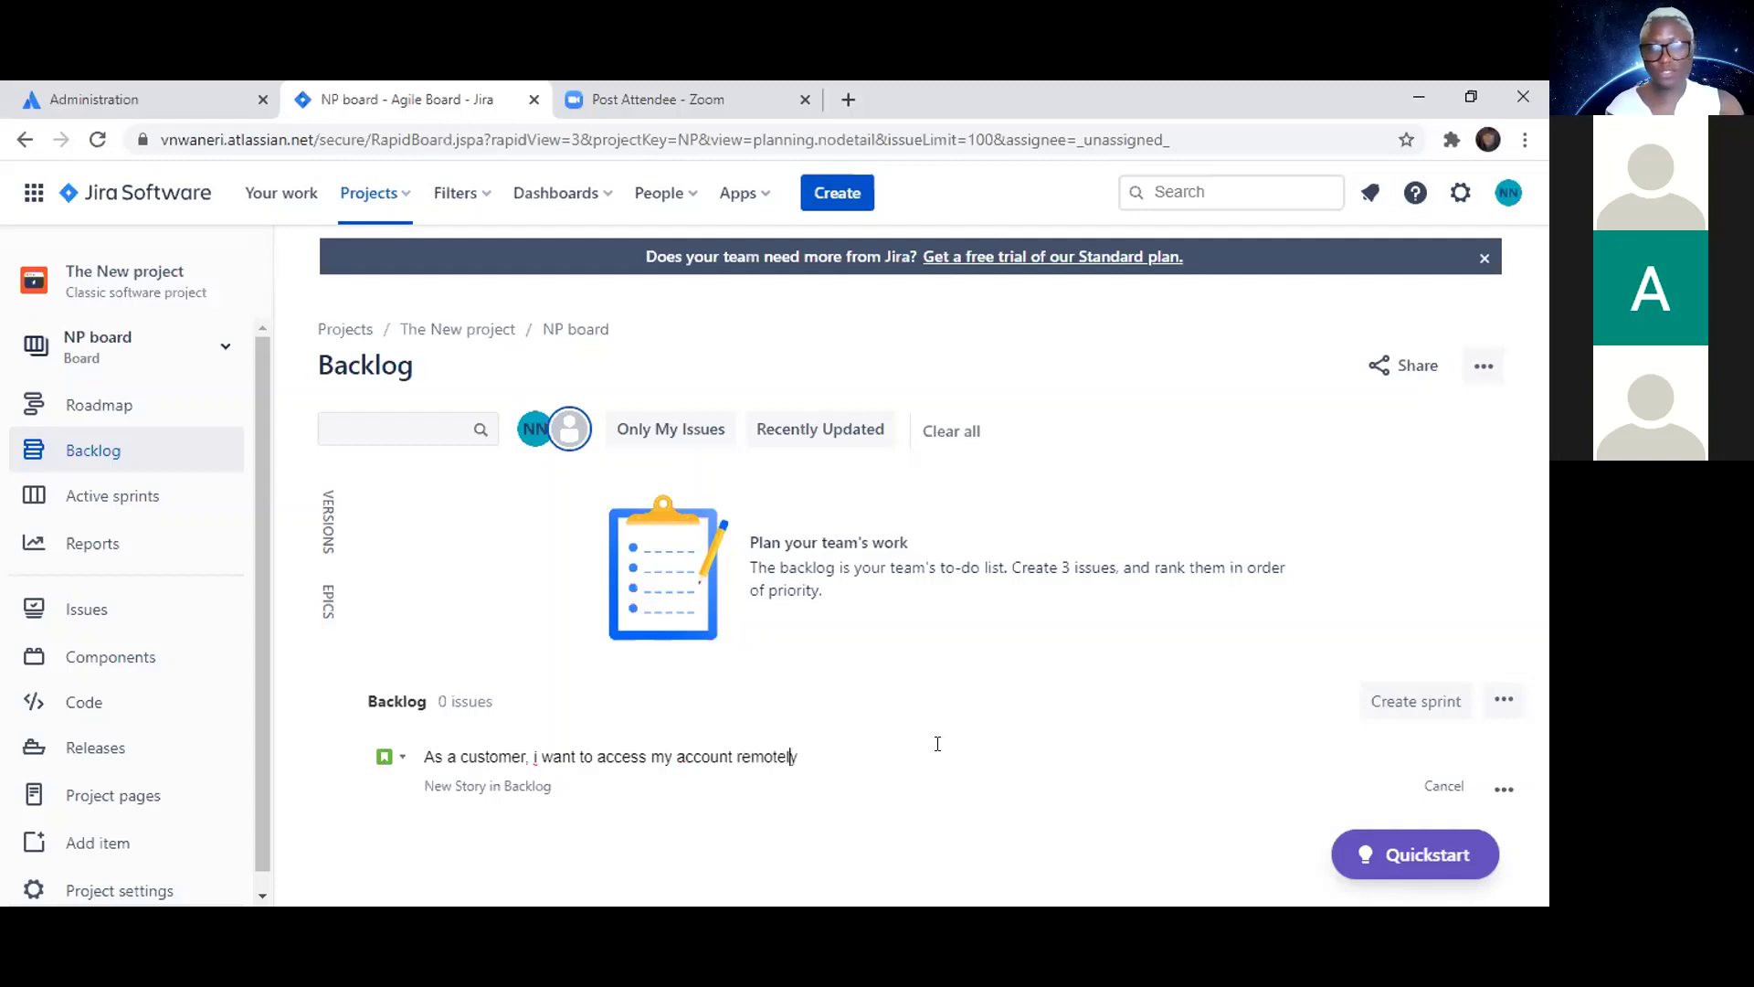
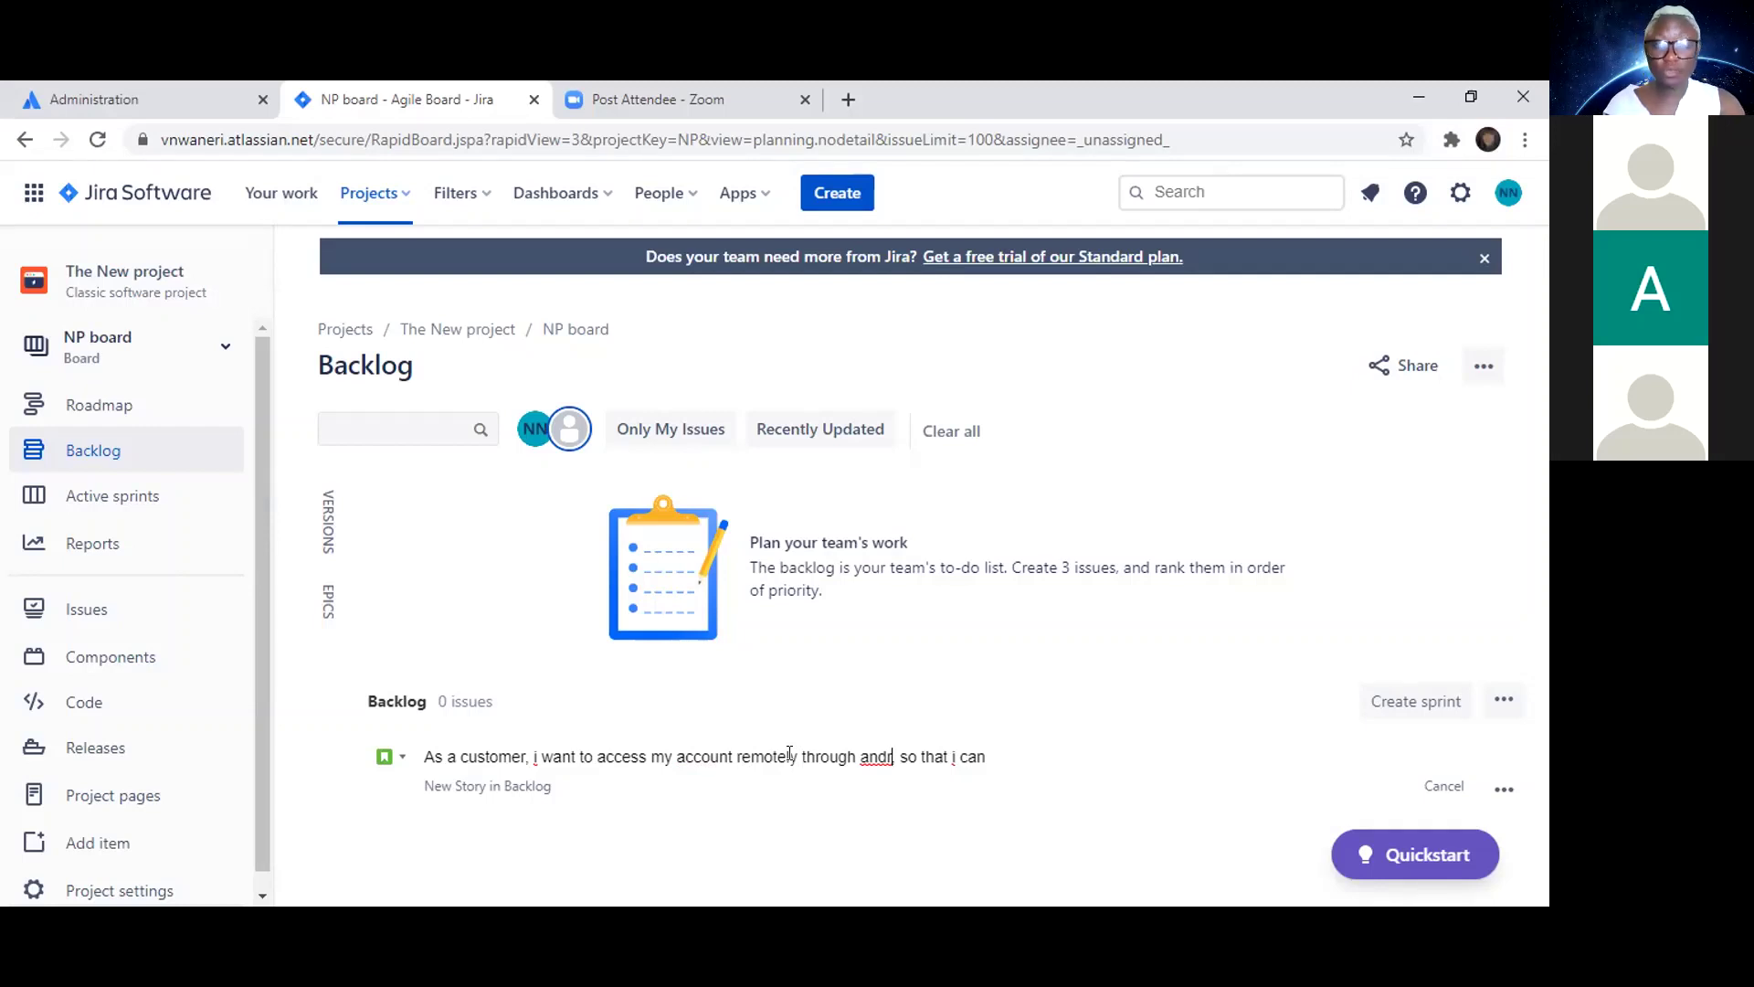
Step: Complete the story summary so it ends "through android, so that i can make payments" and create the story in the backlog
text(oid)
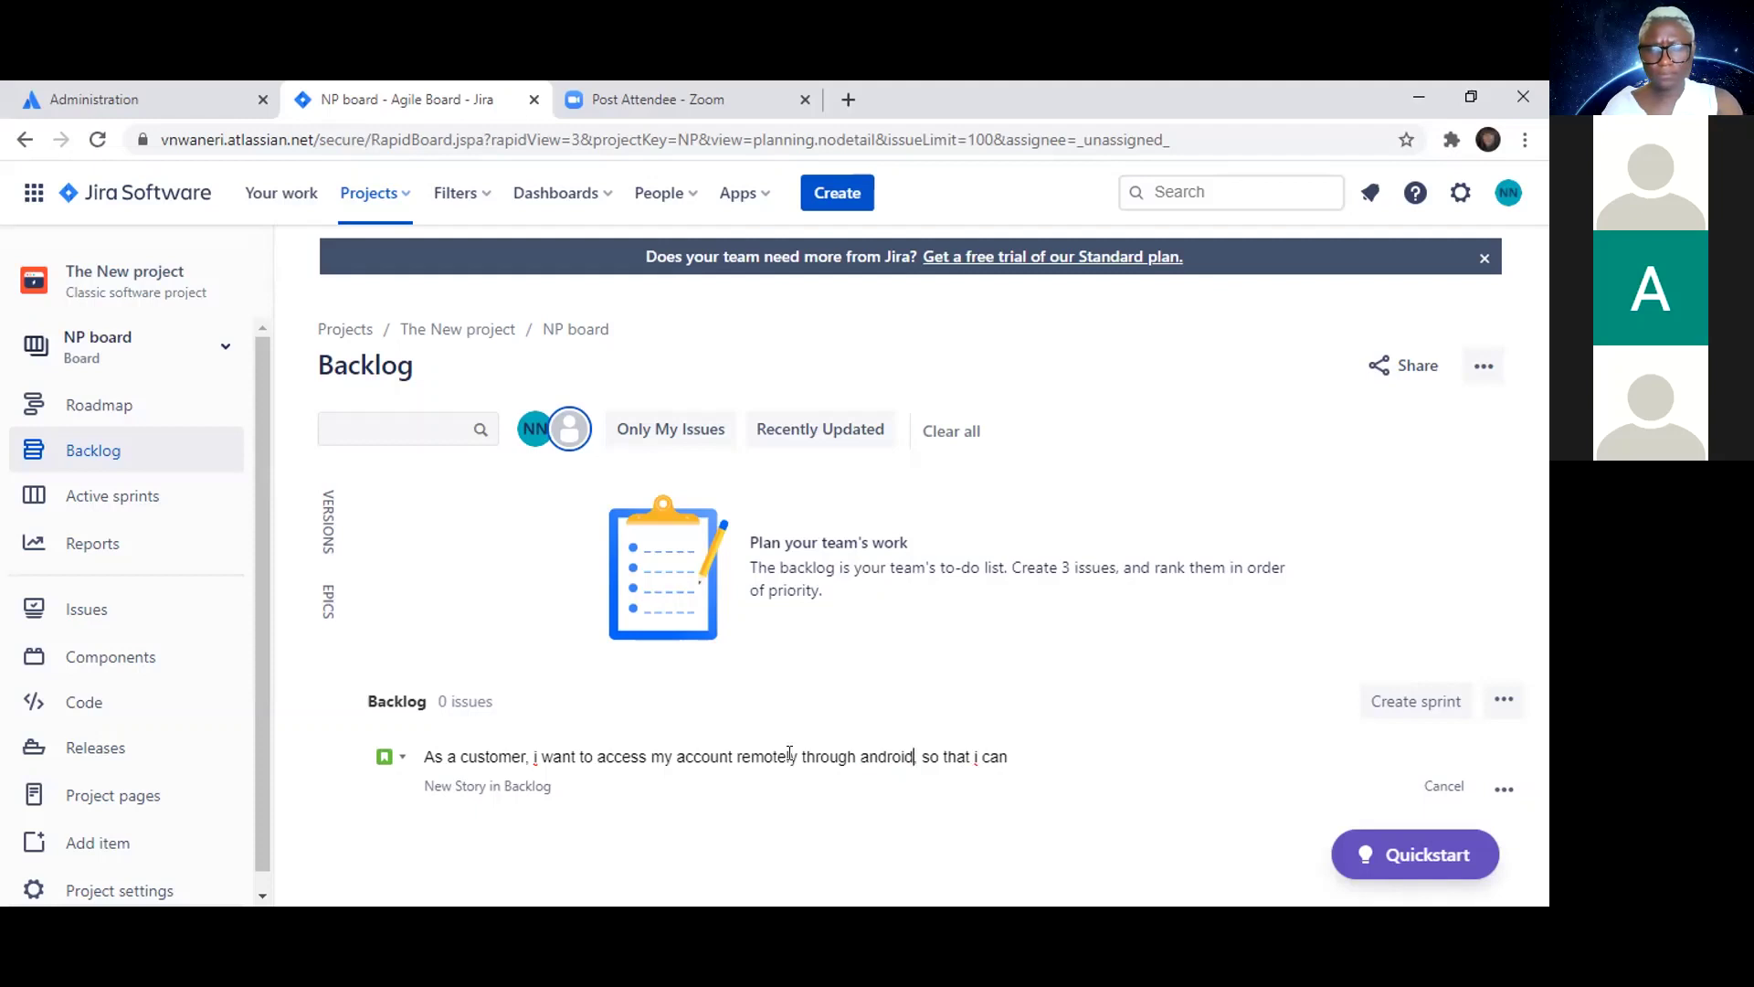
key(Right)
key(Right)
key(Right)
key(Right)
key(Right)
key(Right)
key(Right)
key(Right)
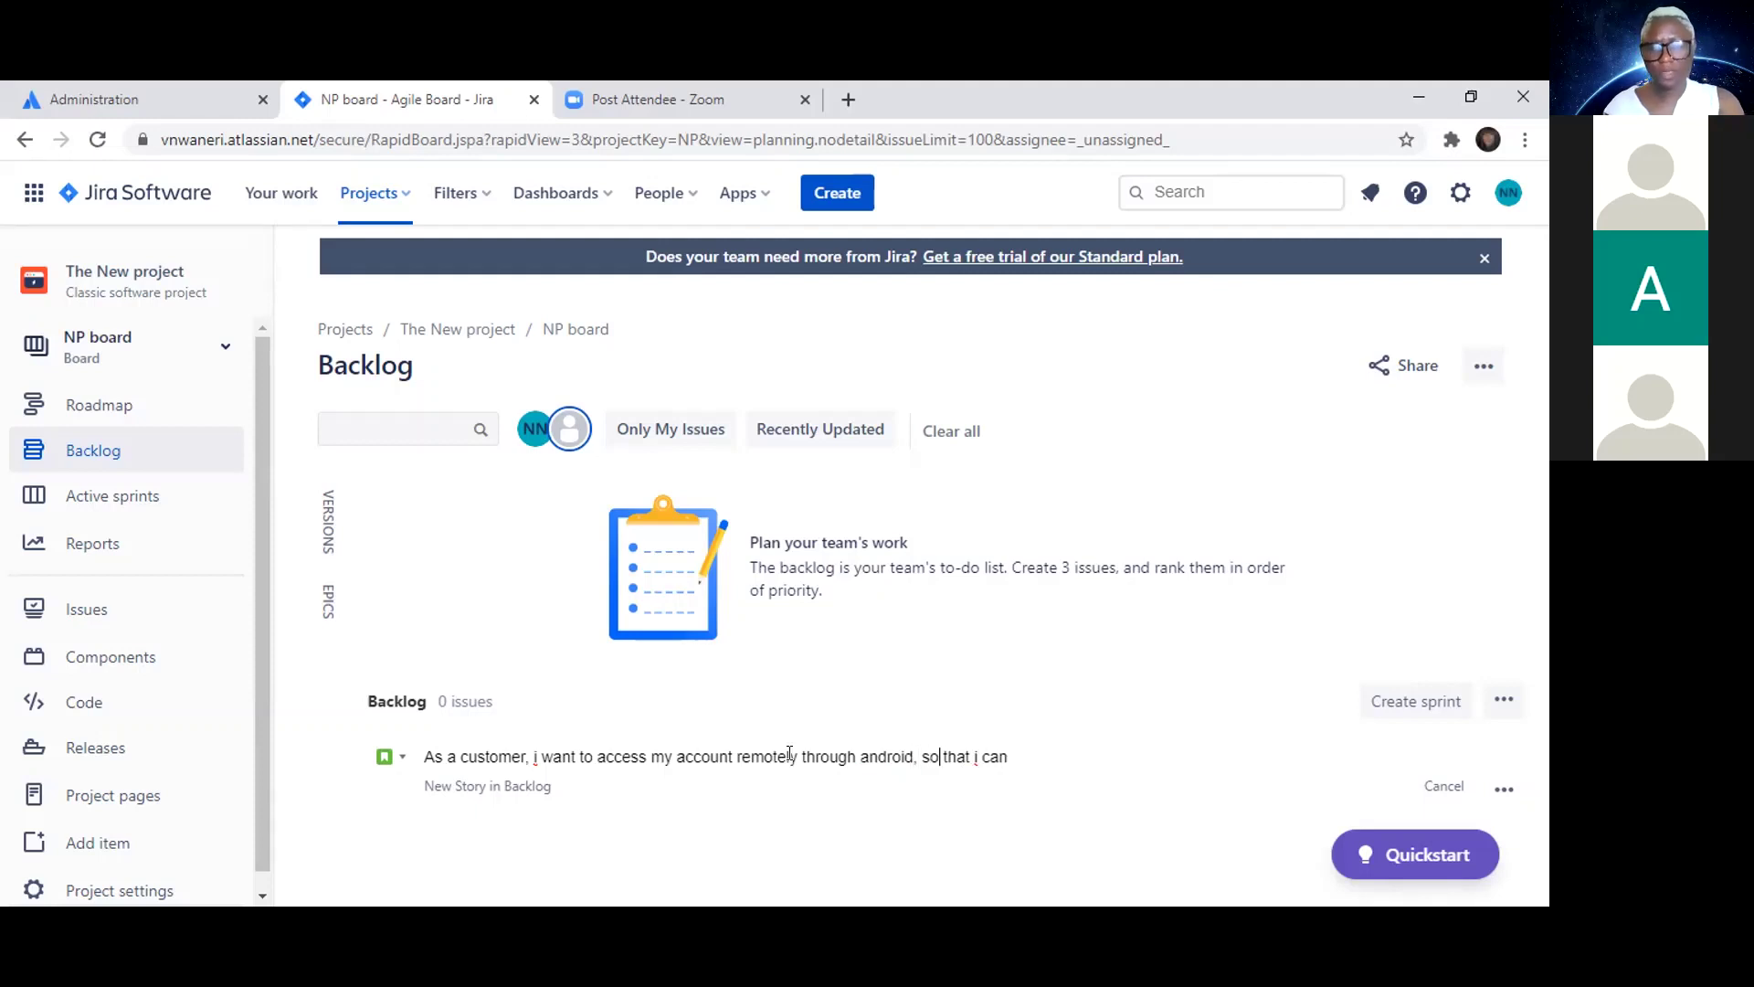
key(Right)
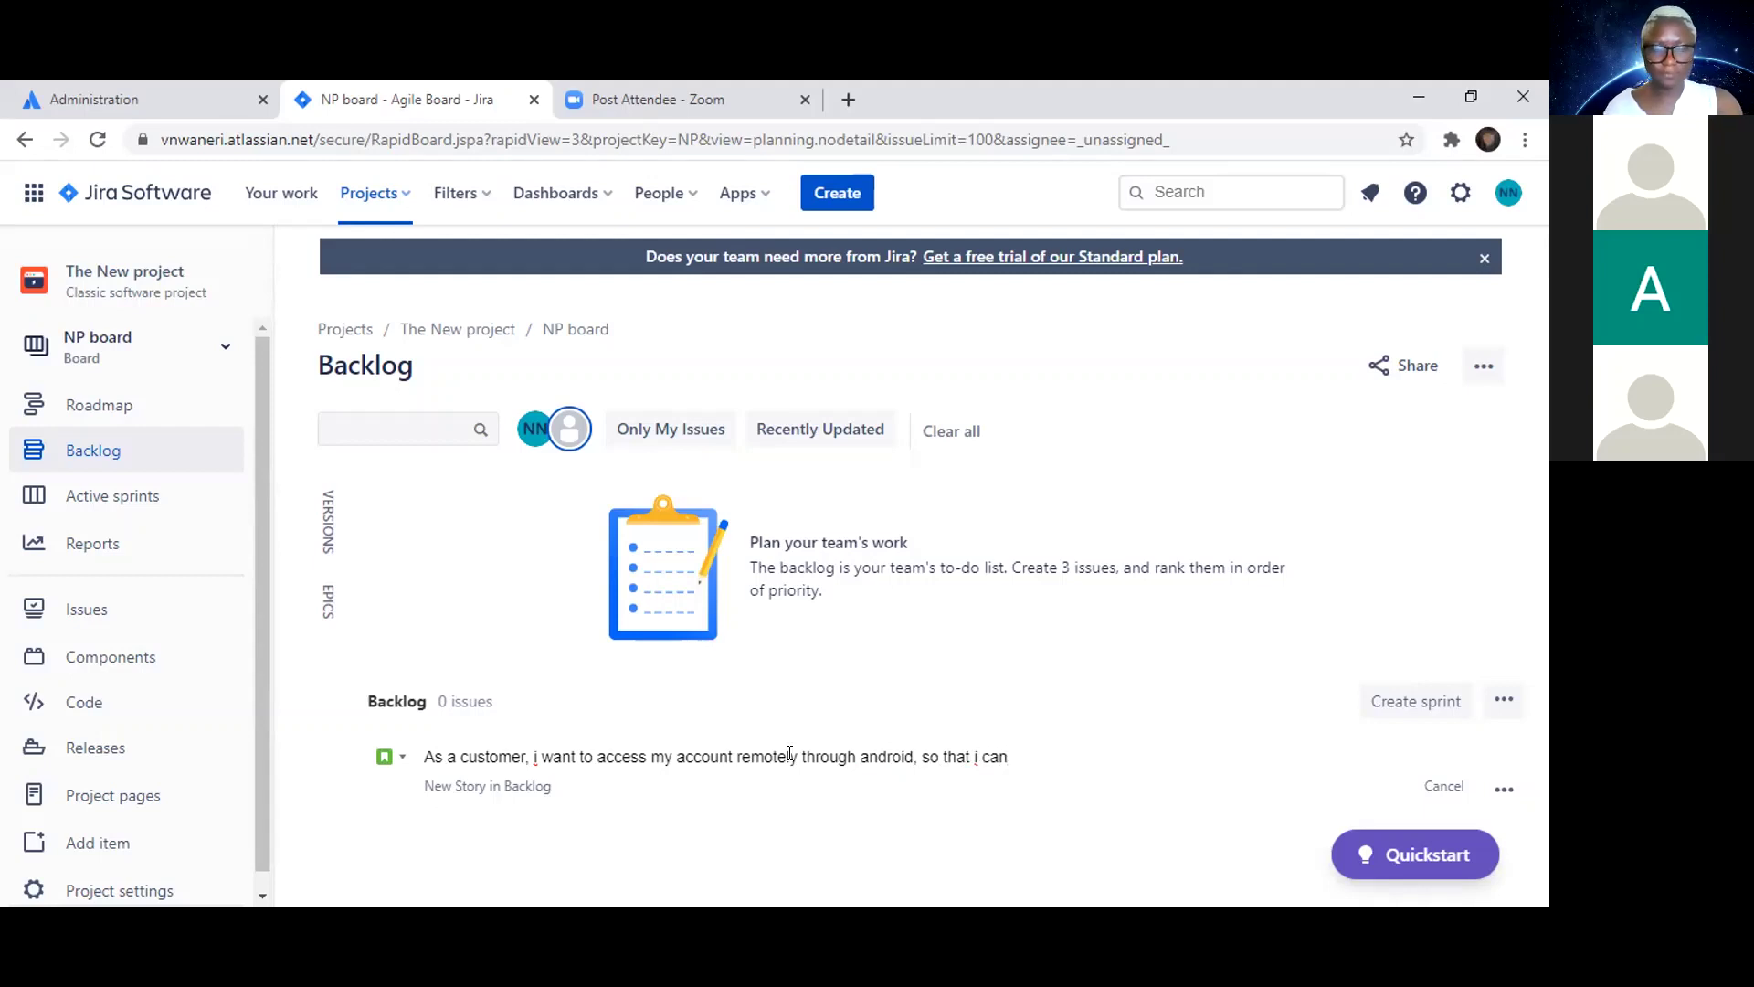
text(make payments)
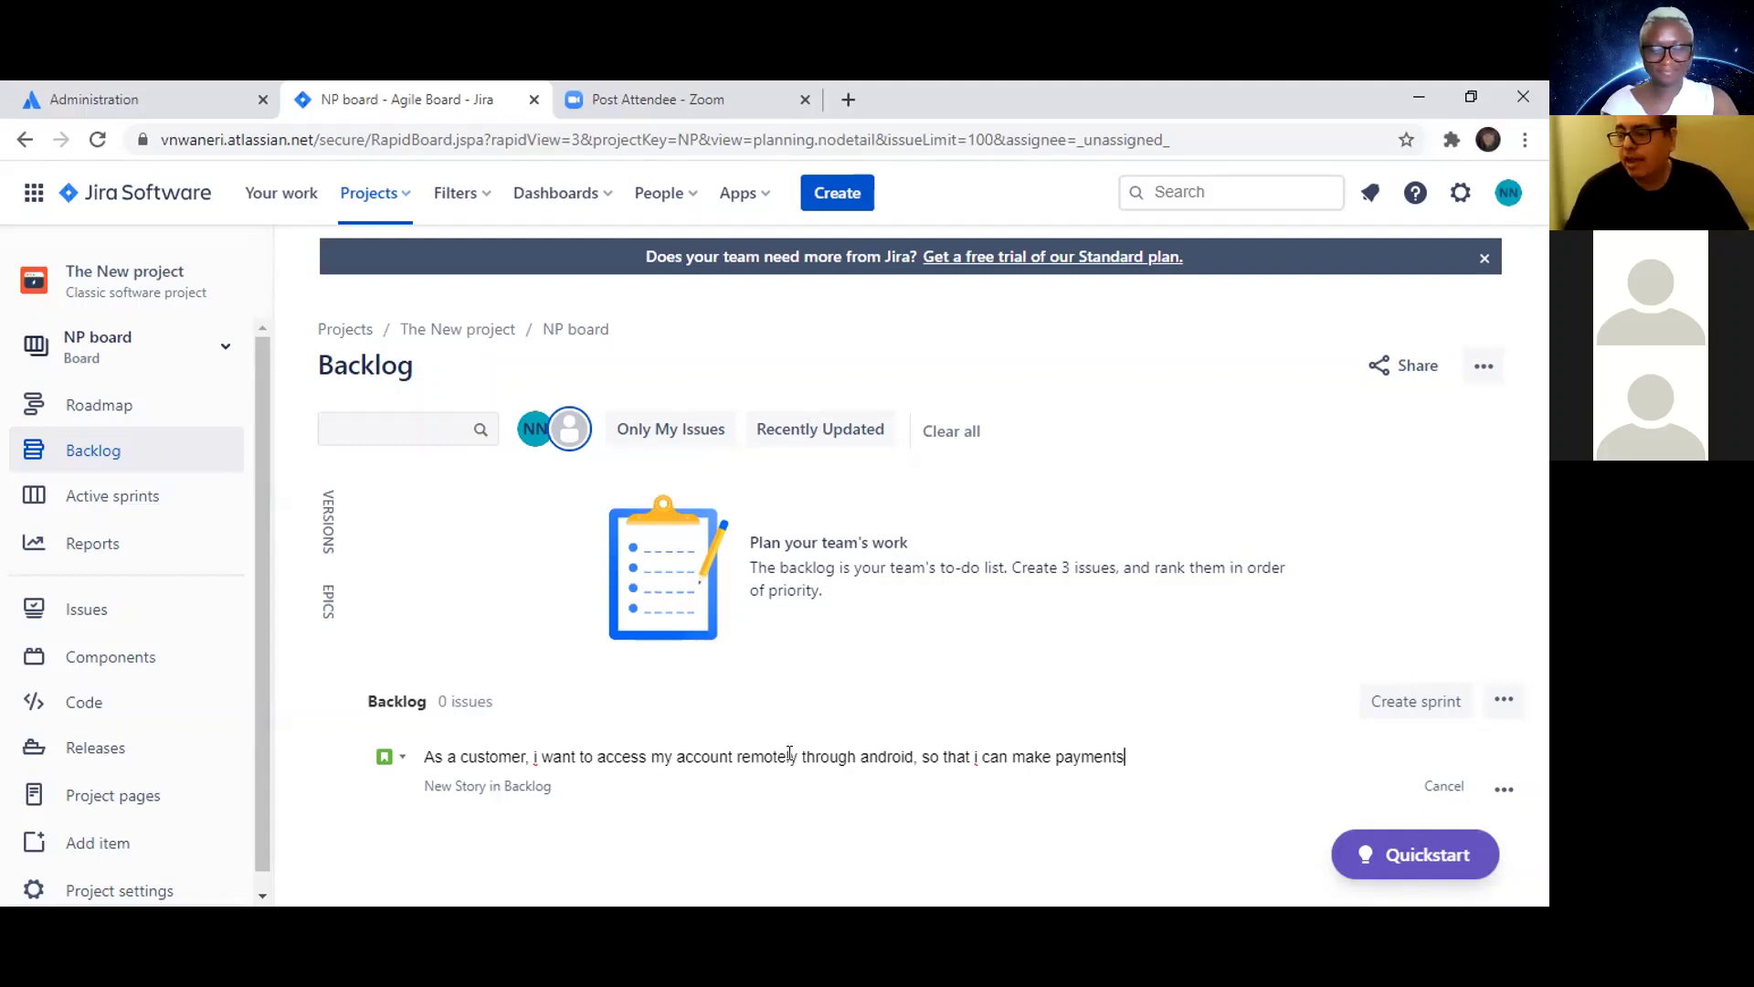
key(Return)
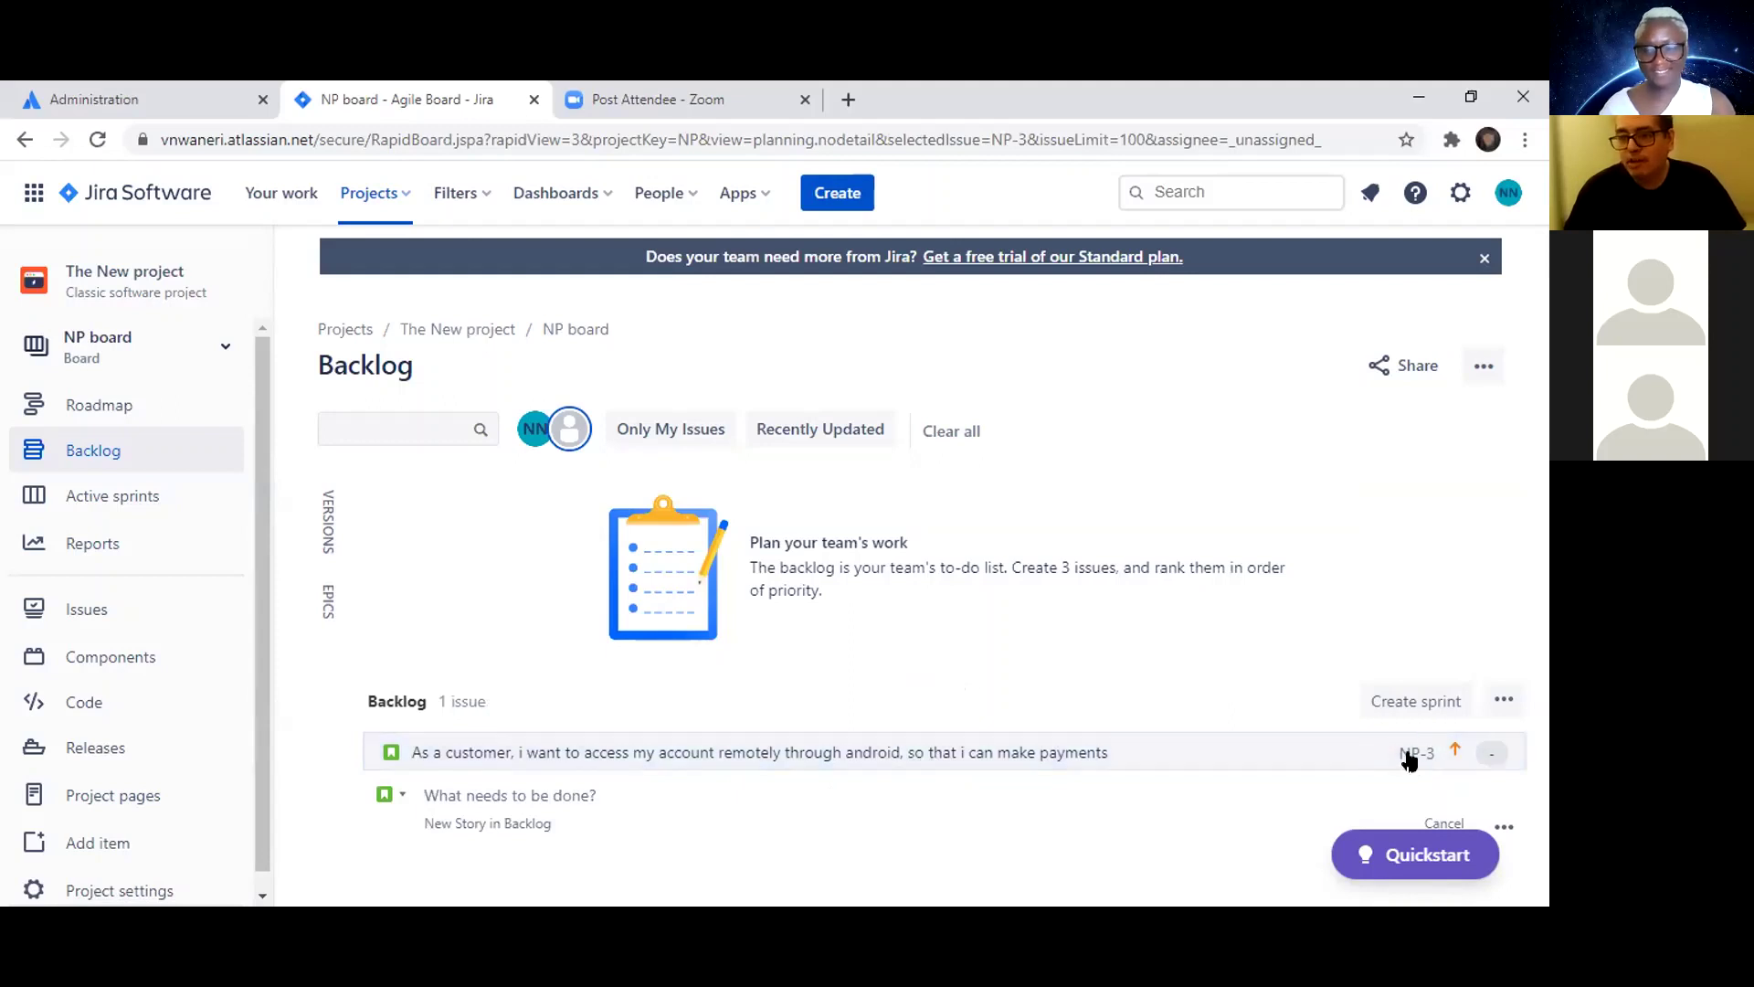
Step: Open the first story's details and start another backlog story with "as a customer,", separating "as" and "a" with a space
click(1486, 761)
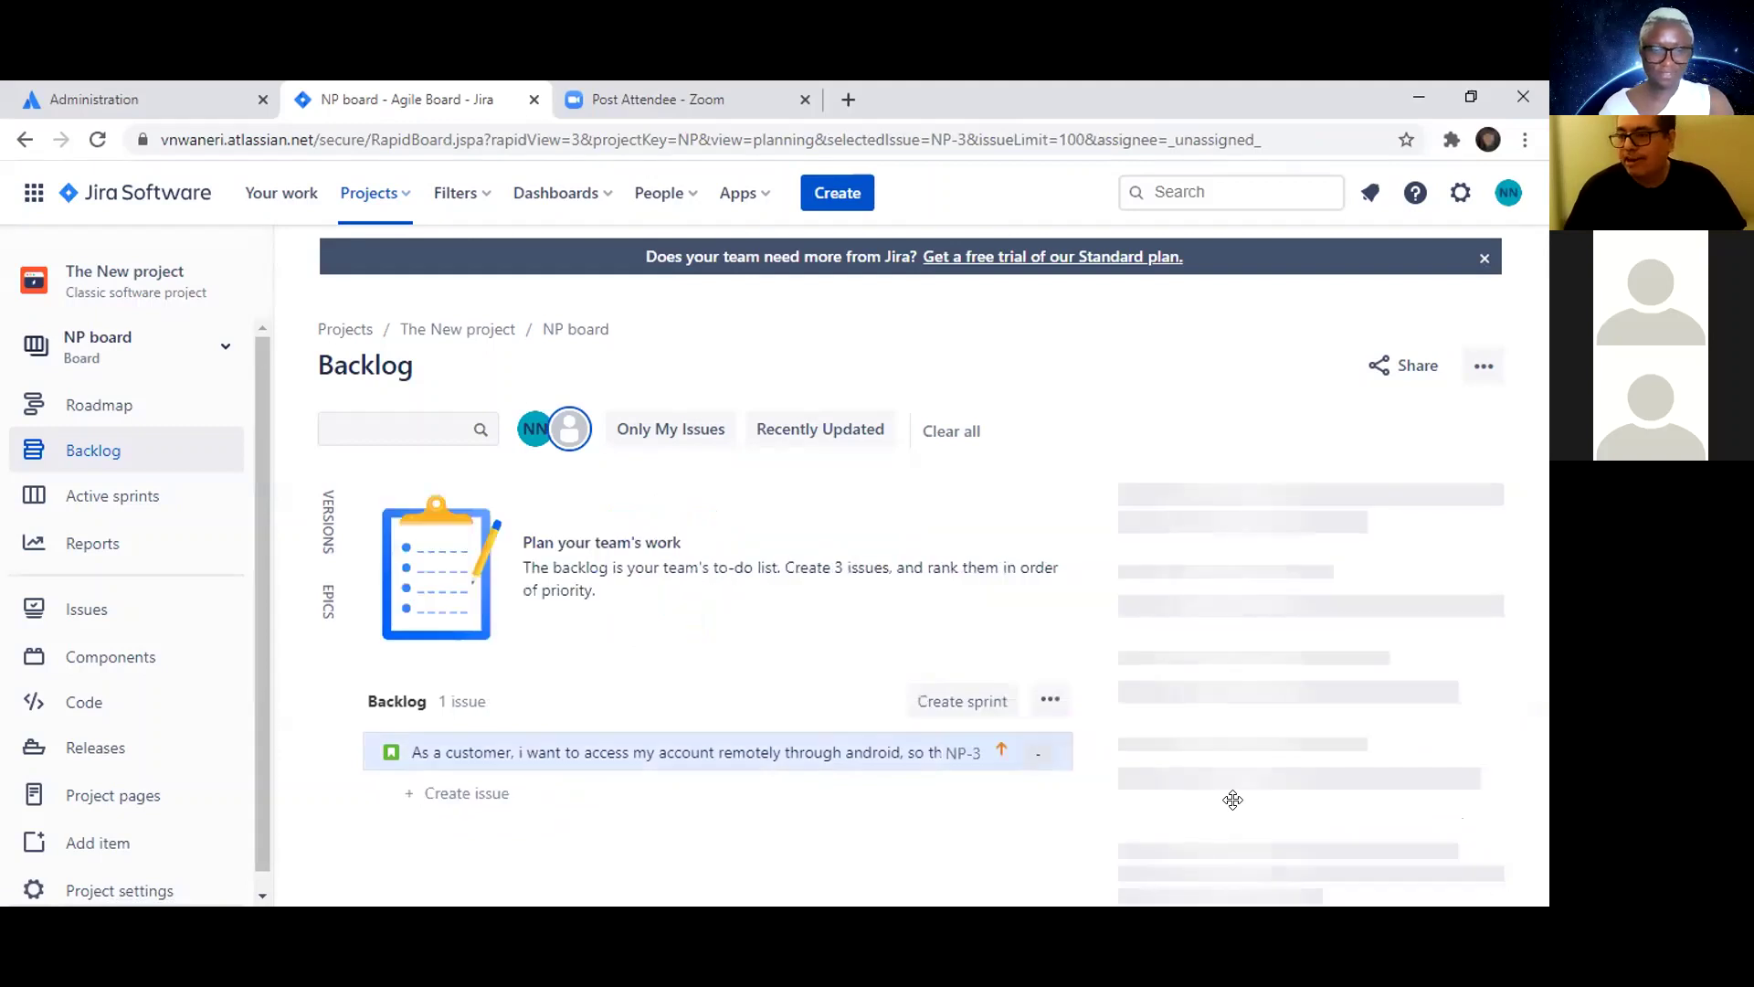
click(498, 793)
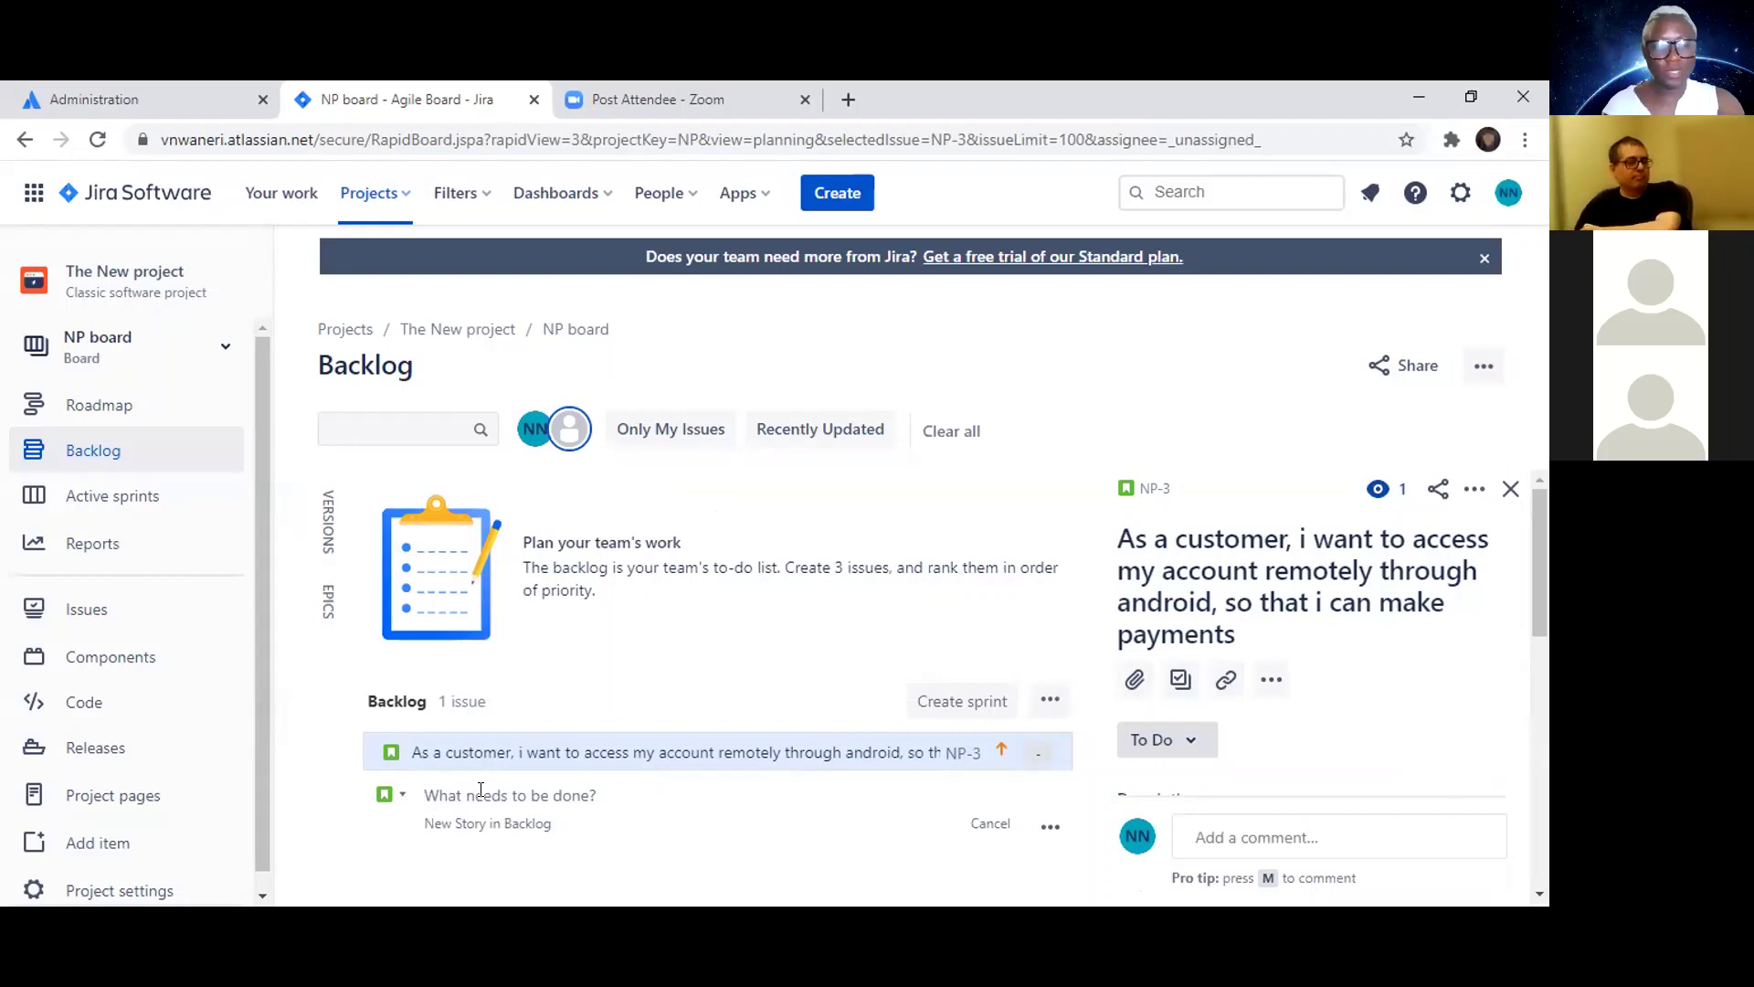
text(asa cu)
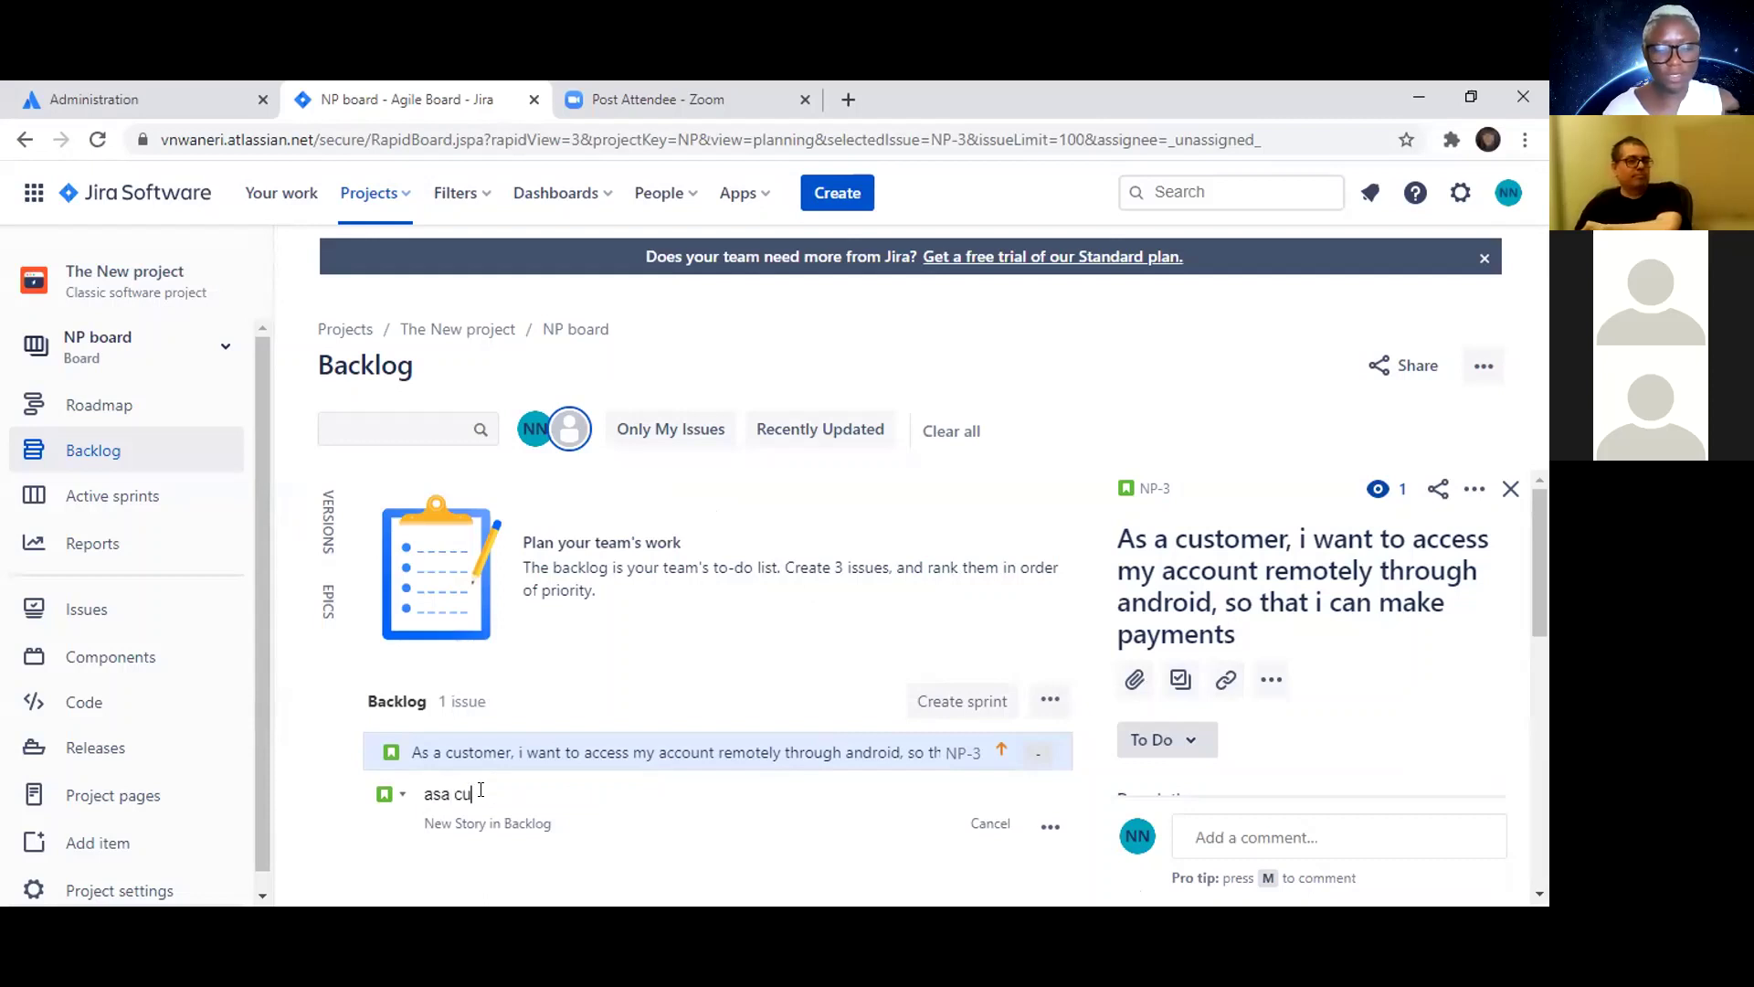
text(stomer,)
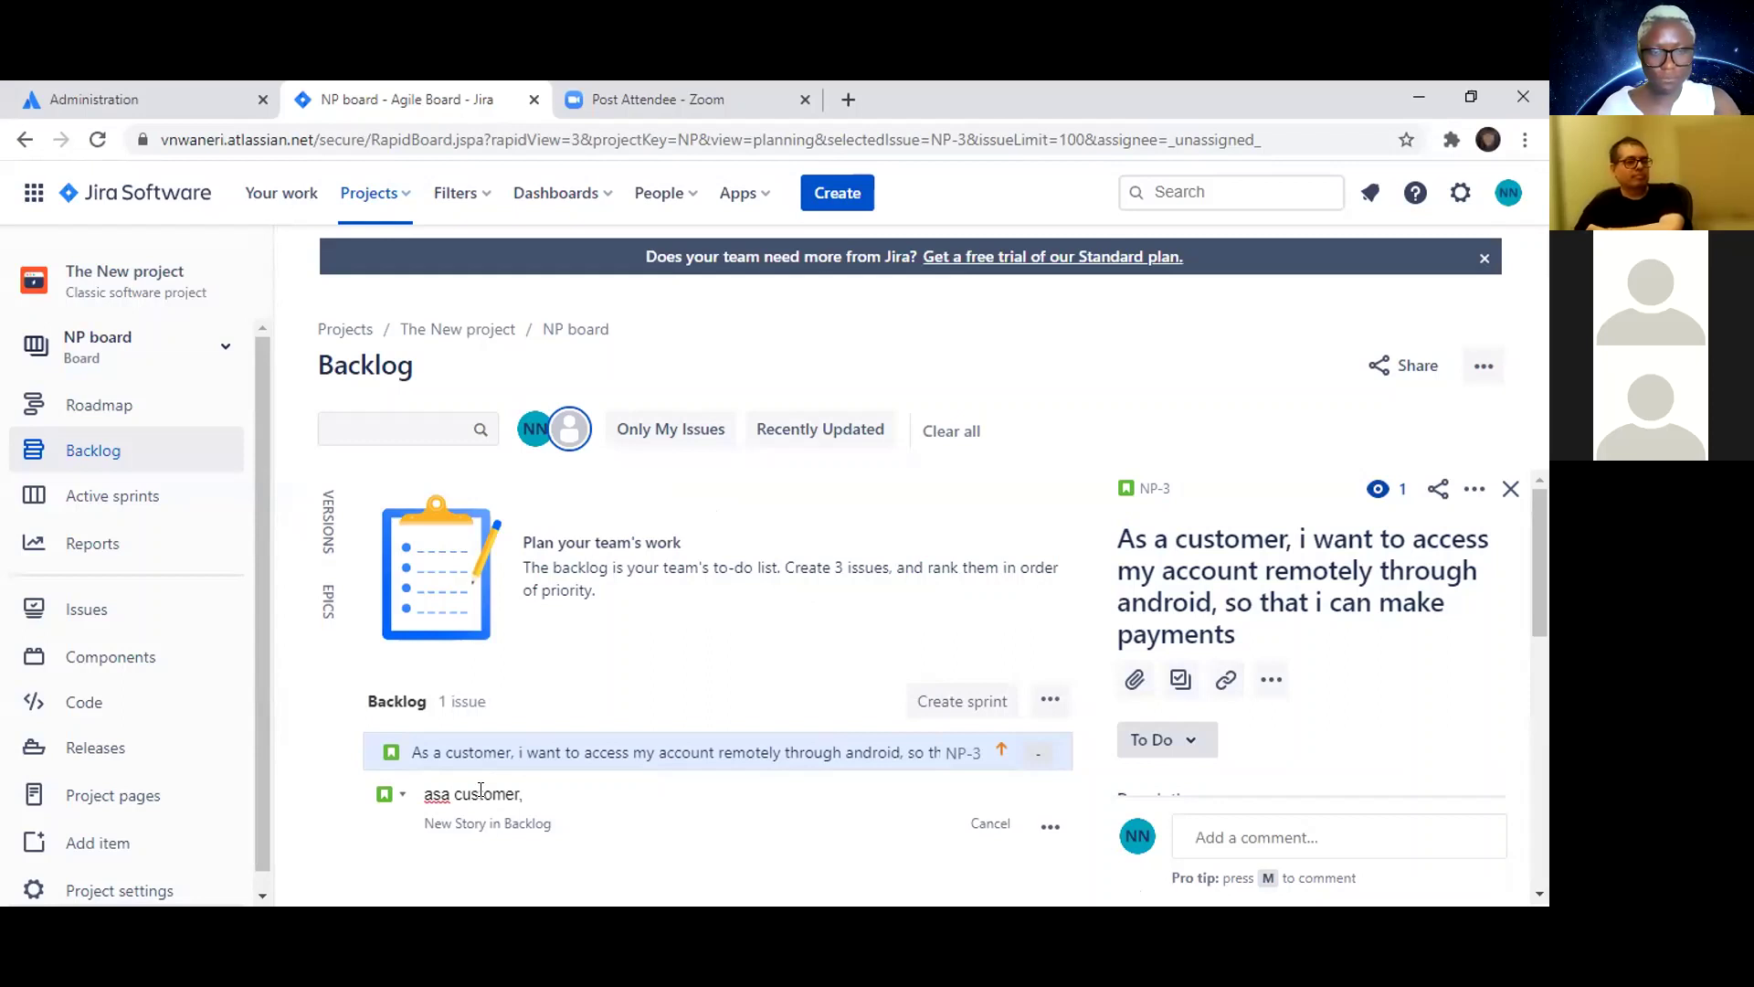
key(Left)
key(Left)
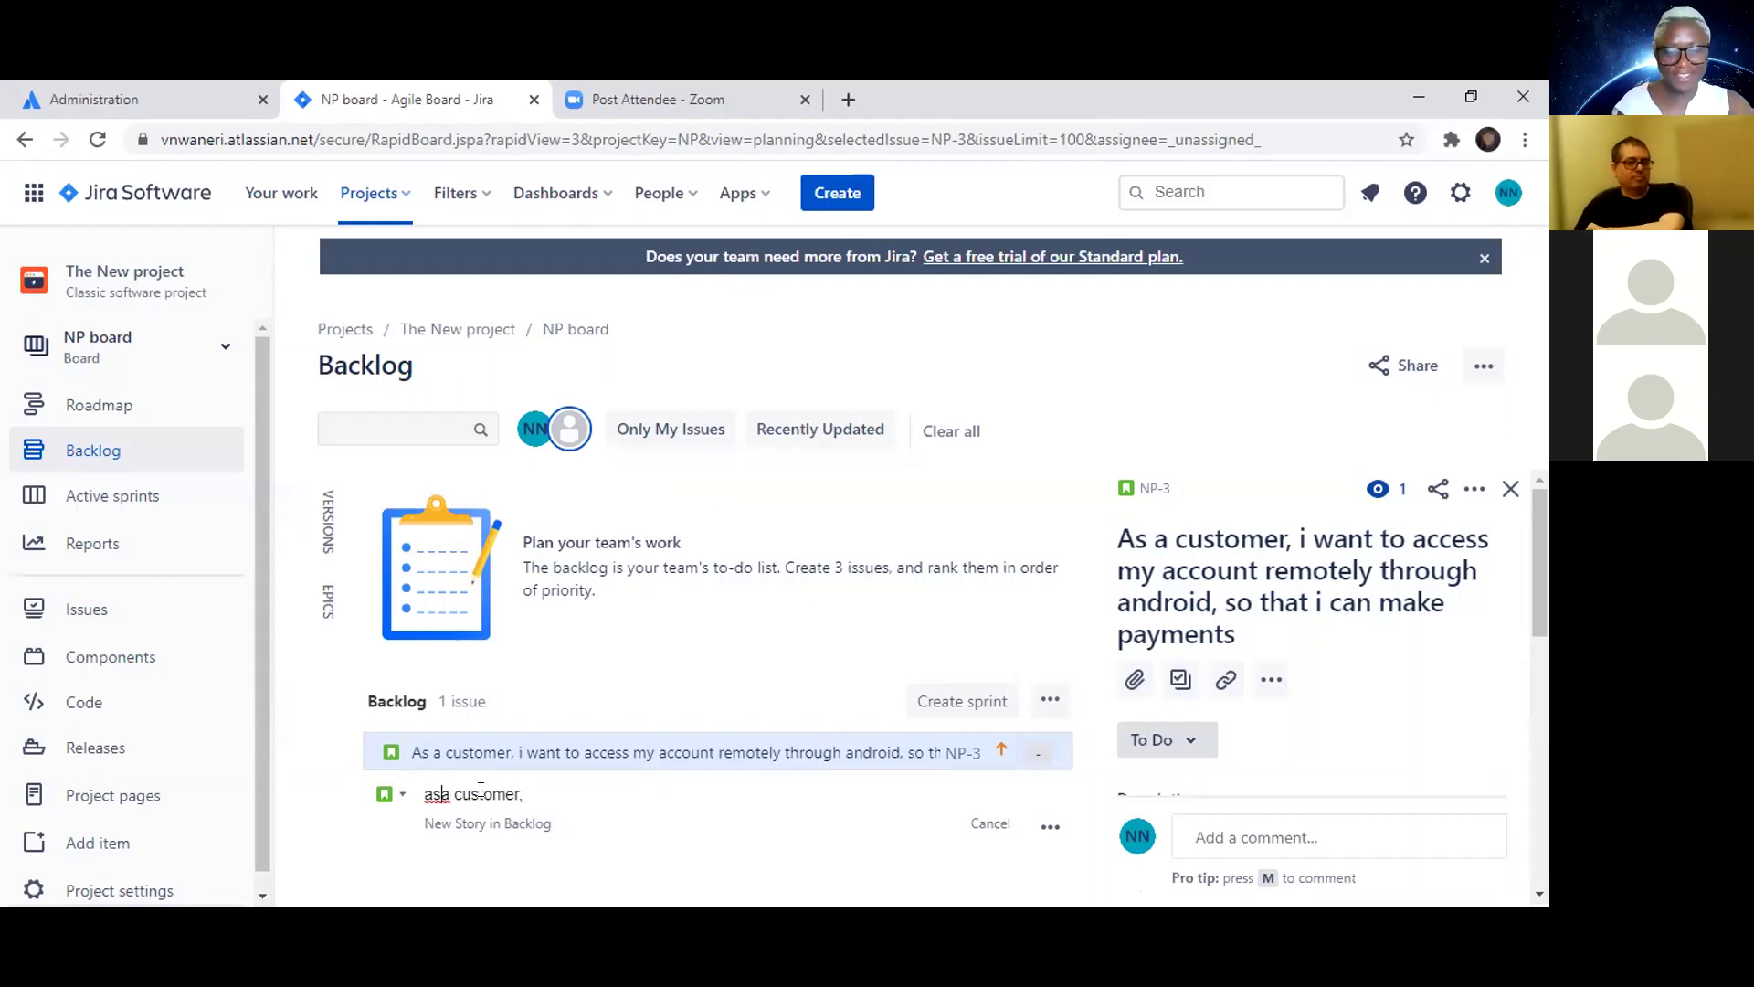
key(Right)
key(Right)
key(Right)
key(Right)
Step: Continue the second story's summary with "i want to move funds", correcting the misspelled "wan" to "want"
text(i wan to)
key(BackSpace)
key(BackSpace)
key(BackSpace)
key(BackSpace)
text(ntto move funds)
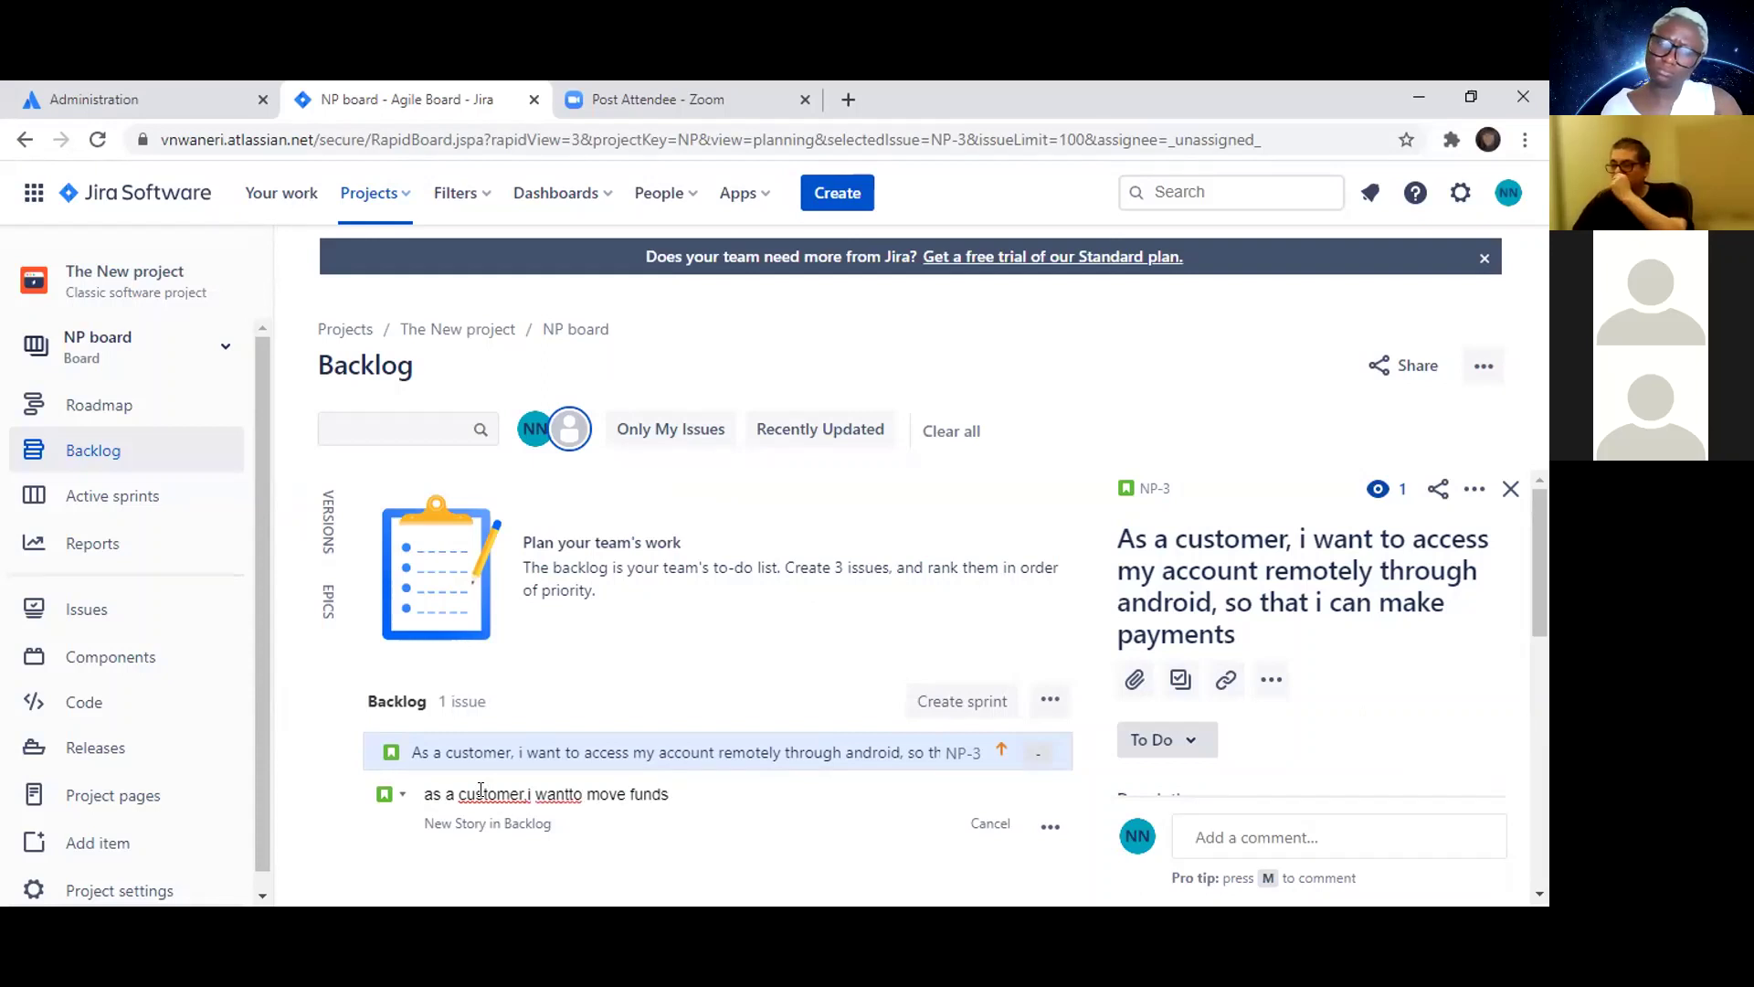
Step: Fix the summary's spacing by adding a space before "i" and between "want" and "to"
key(Left)
key(Left)
key(Left)
key(Left)
key(Left)
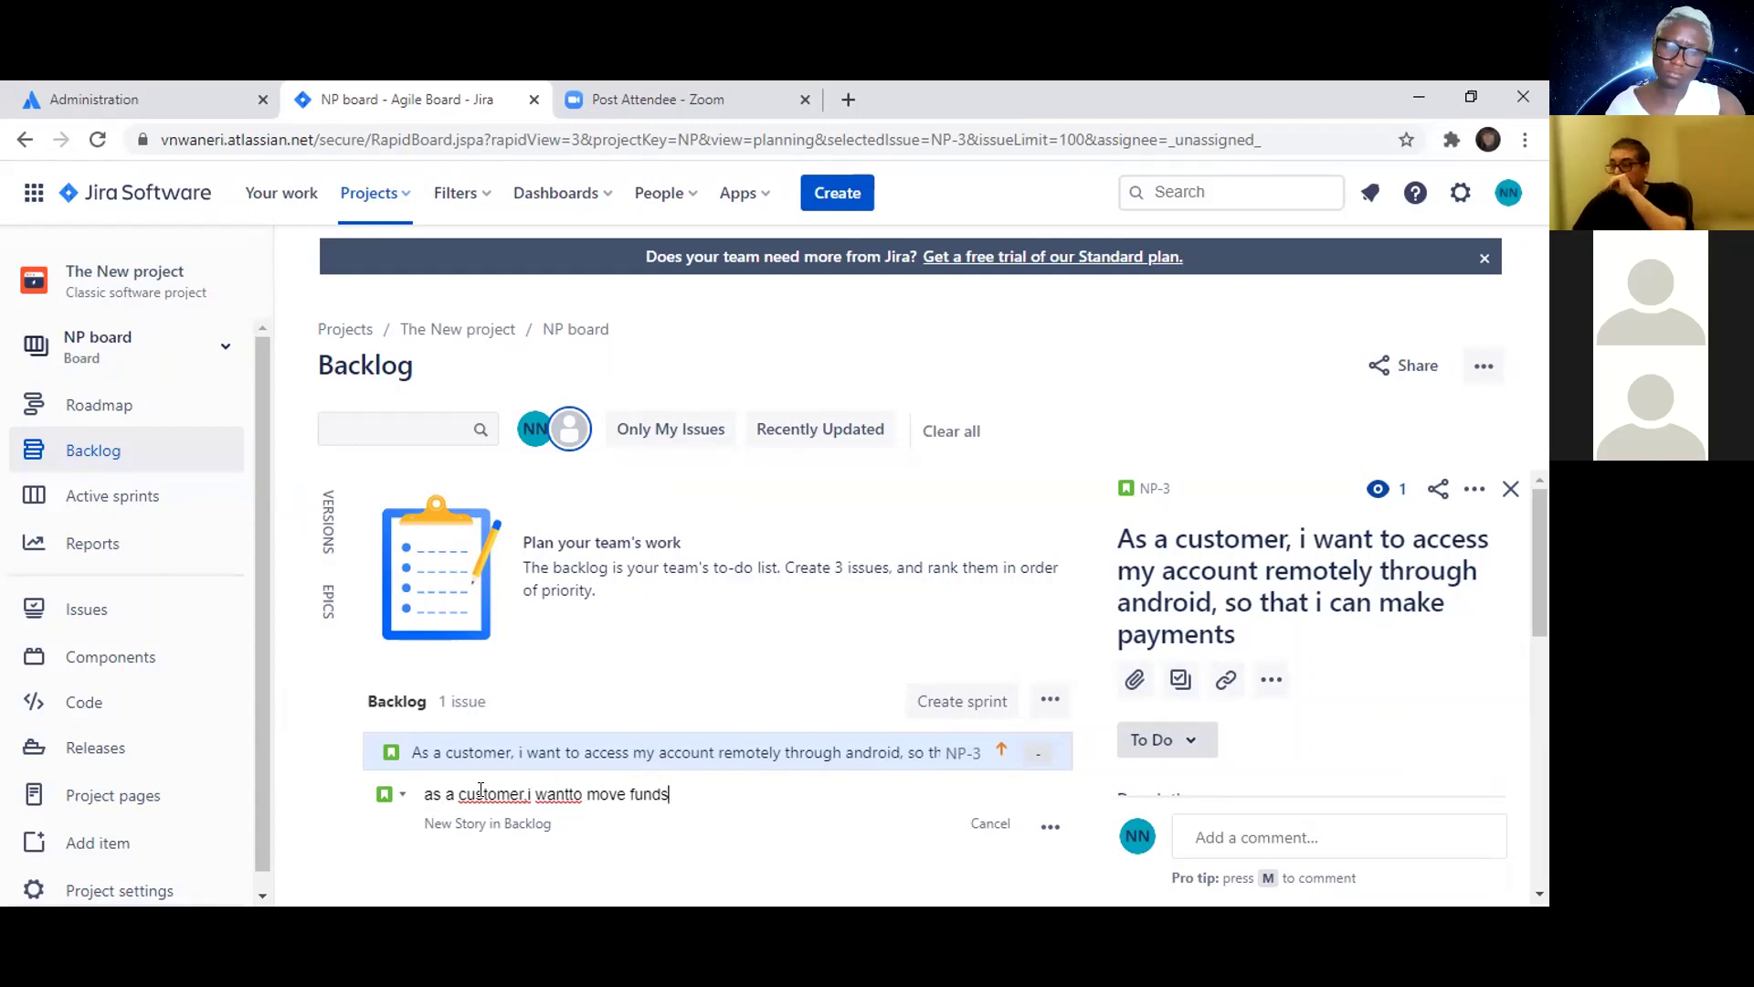
key(Left)
key(Left)
key(Left)
key(Left)
key(Left)
key(Left)
key(Left)
key(Left)
key(Left)
key(Left)
key(Left)
key(Left)
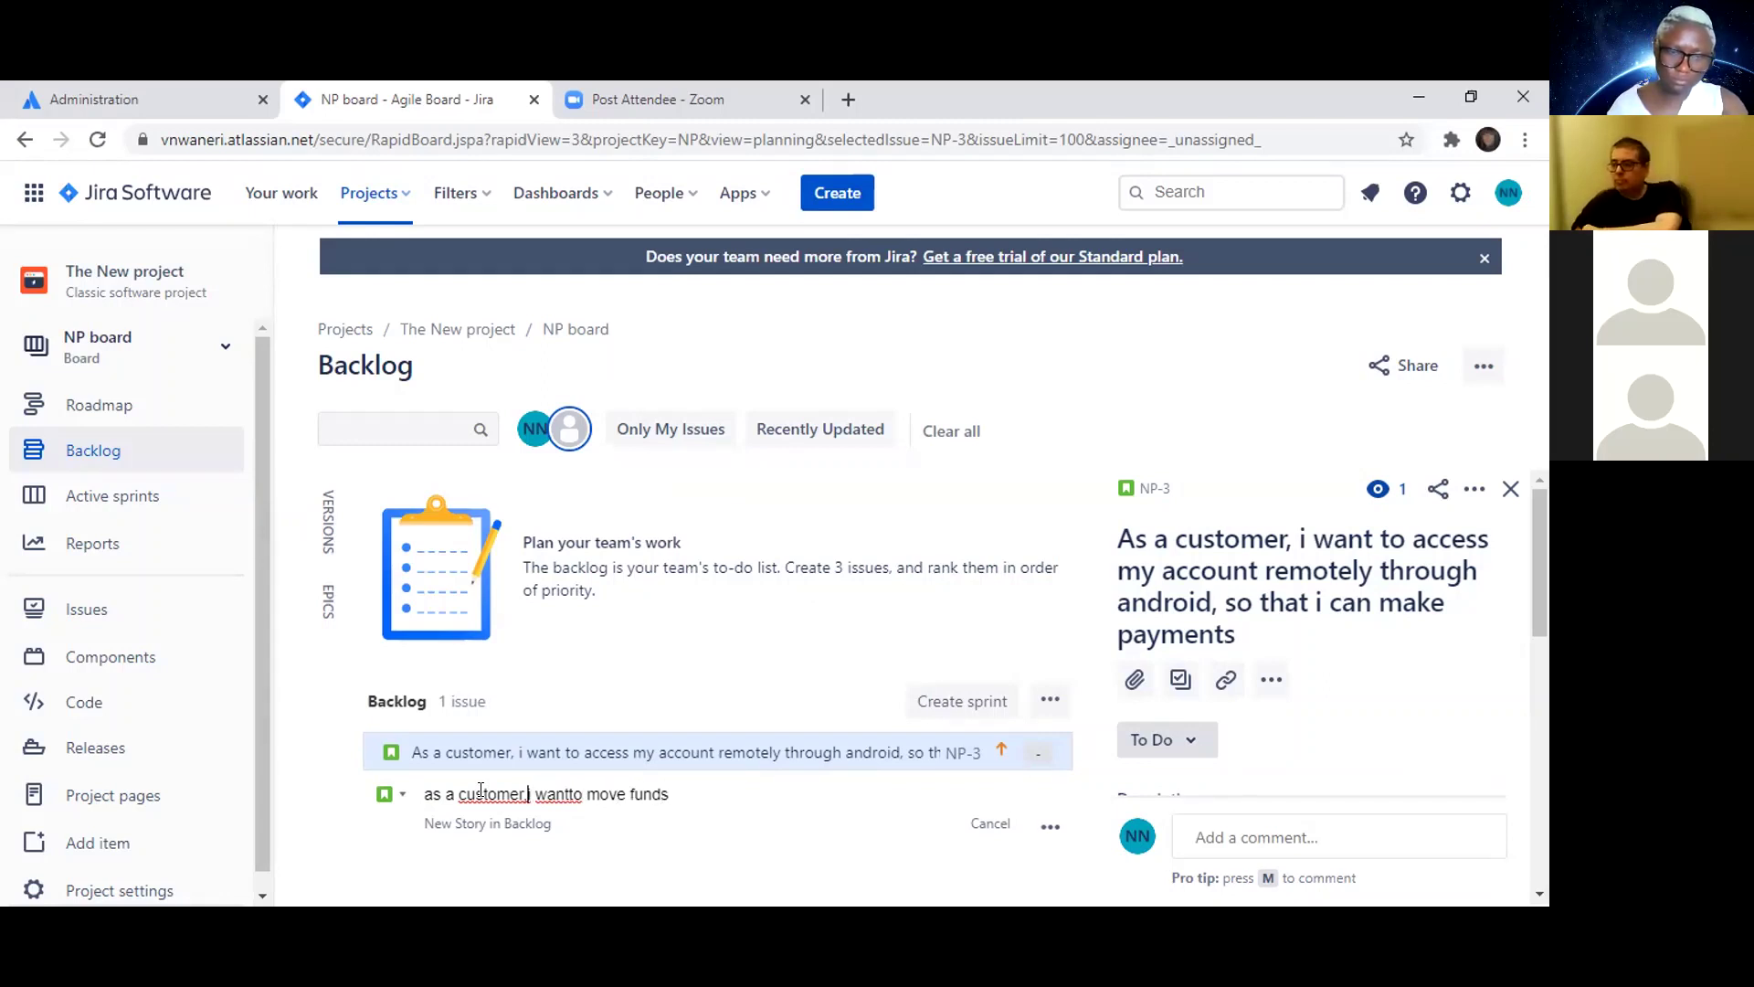
key(Right)
key(Right)
key(Right)
key(Right)
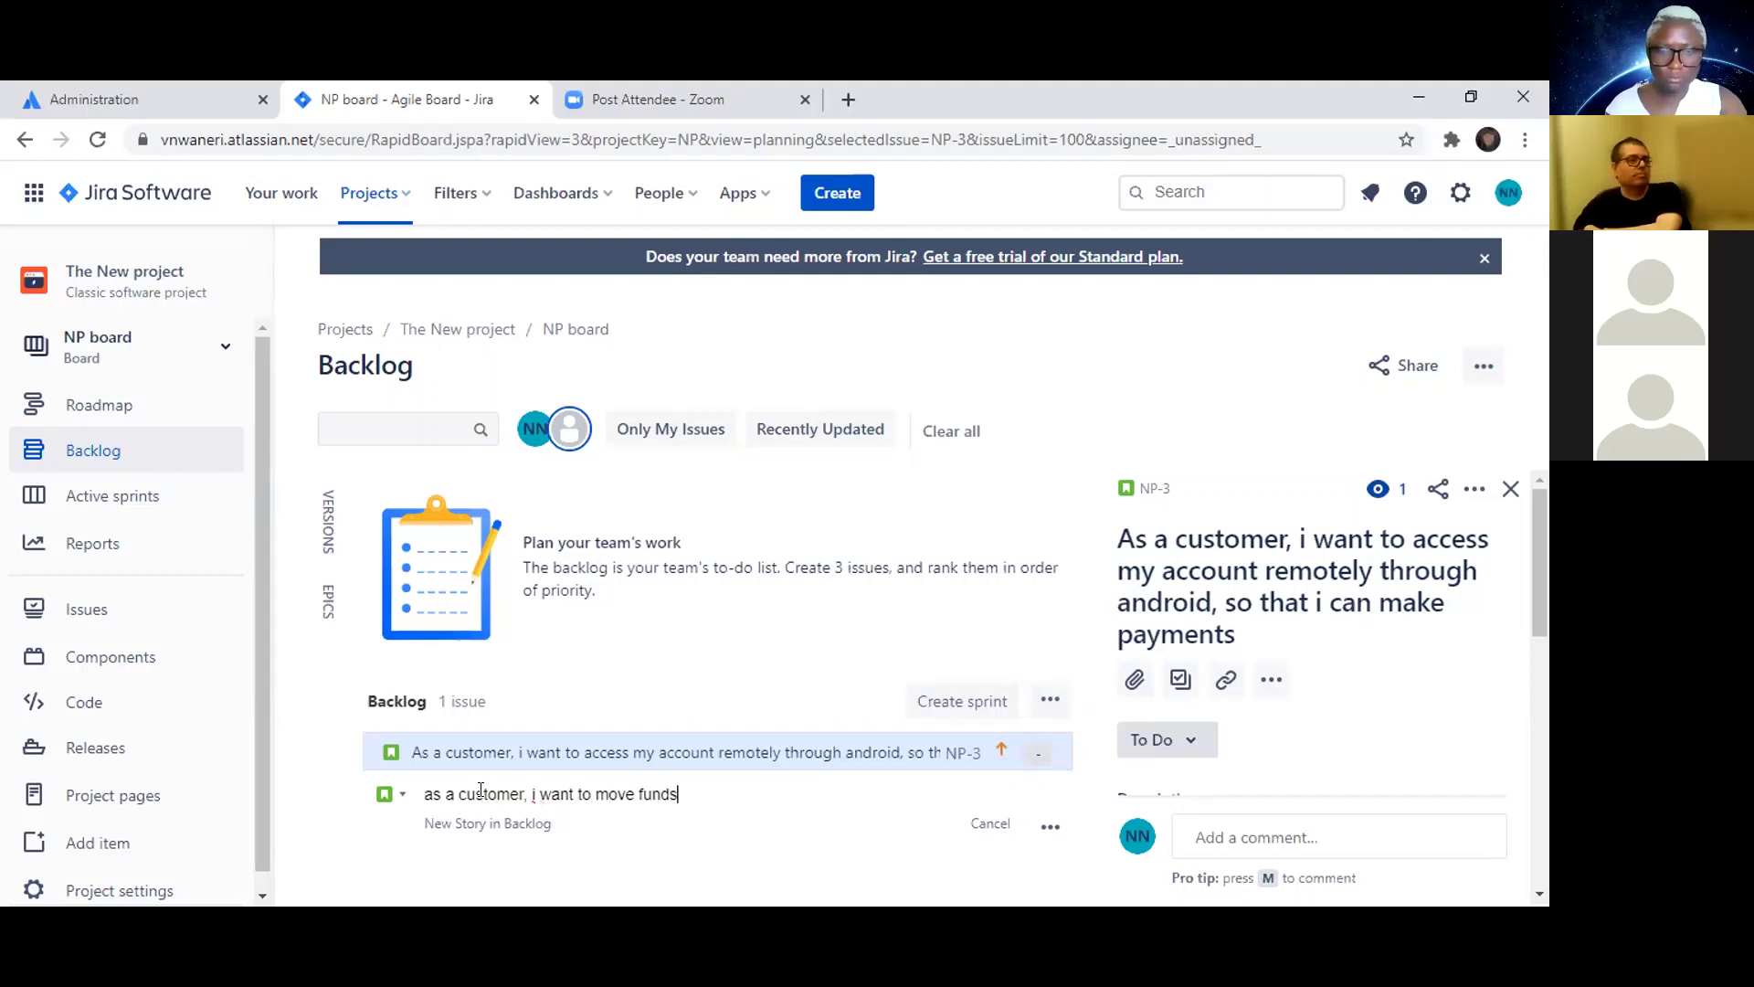
Step: Replace "move funds" in the summary with "access my account balance"
key(BackSpace)
key(BackSpace)
key(BackSpace)
key(BackSpace)
key(BackSpace)
key(BackSpace)
key(BackSpace)
key(BackSpace)
key(BackSpace)
key(BackSpace)
text(access)
text(m)
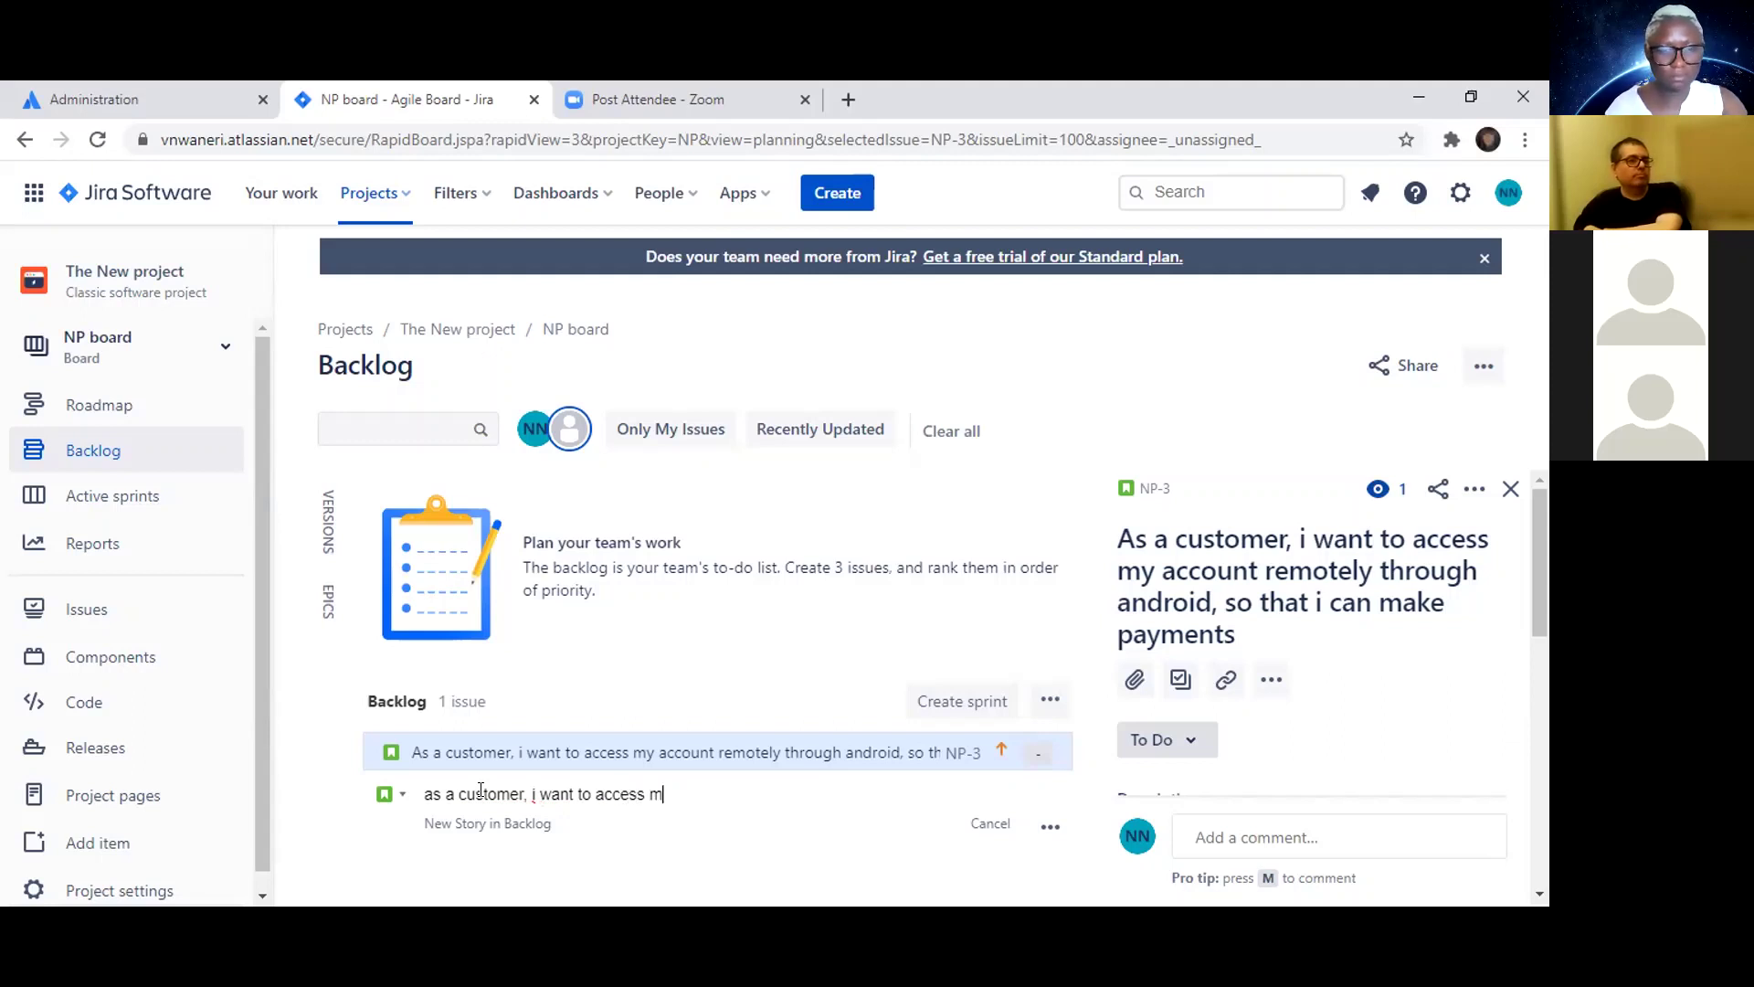
text(y acco)
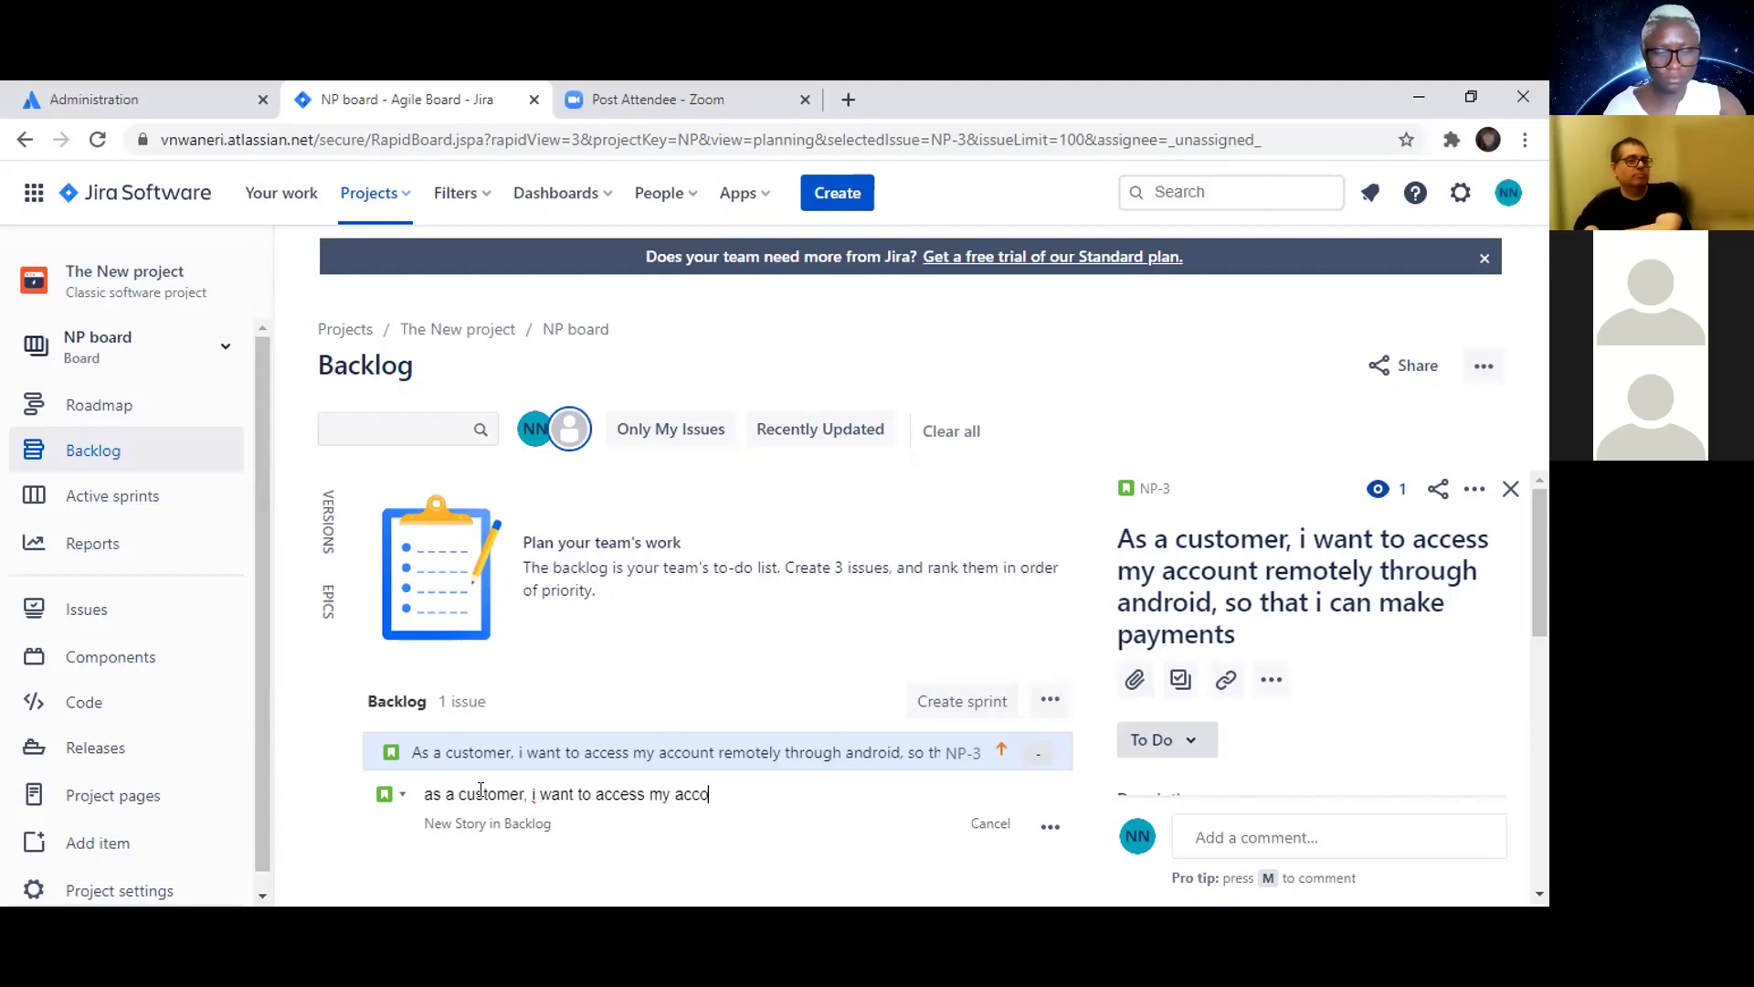
text(unt balan)
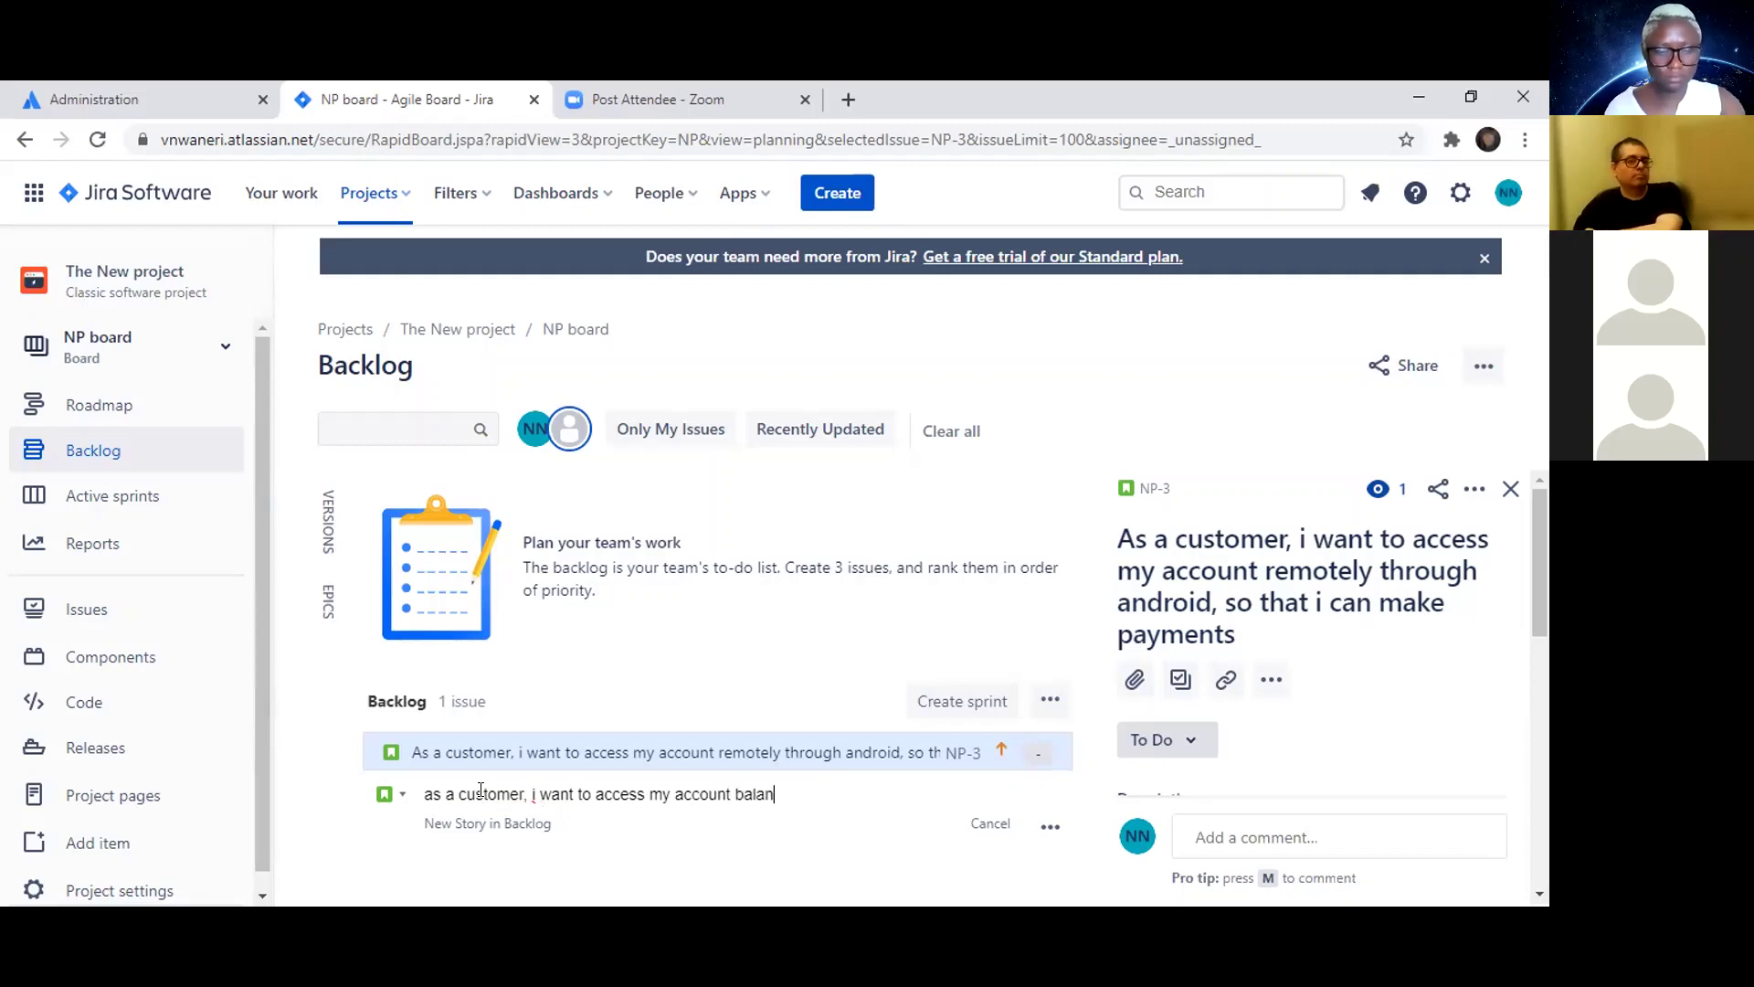
Step: Add the benefit ", so that i can make a transfer" to the summary and create the second story
text(ce, so that )
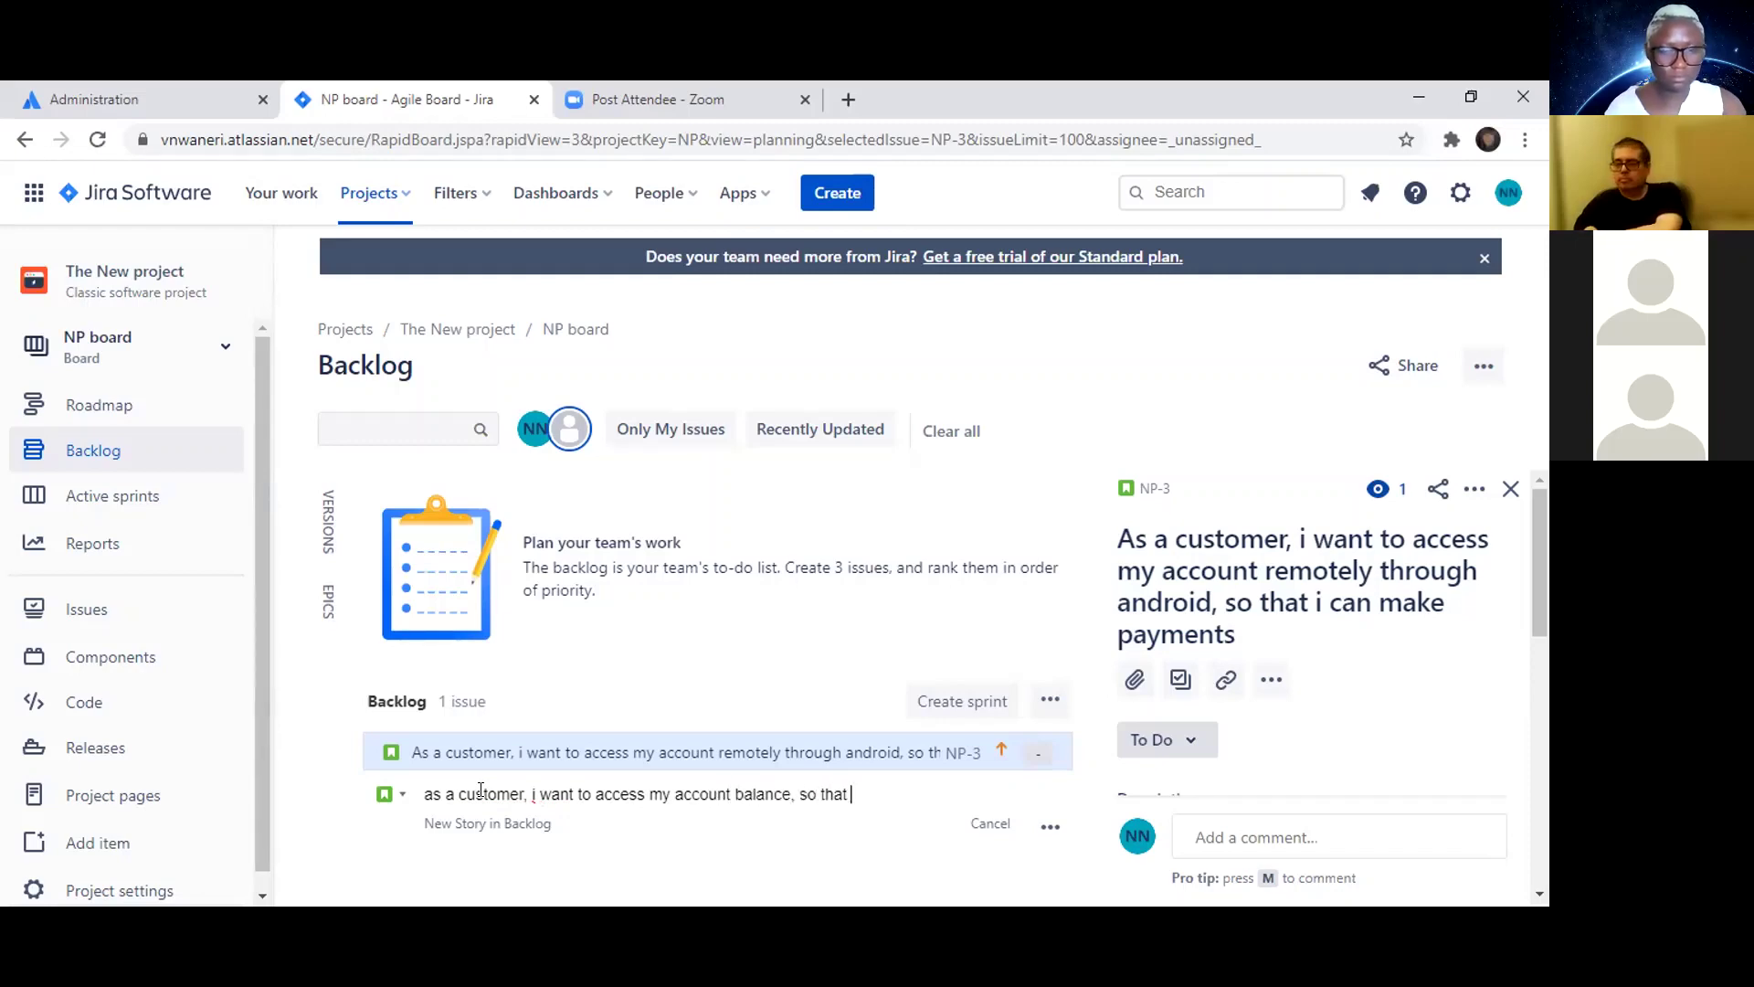
text(i can make a )
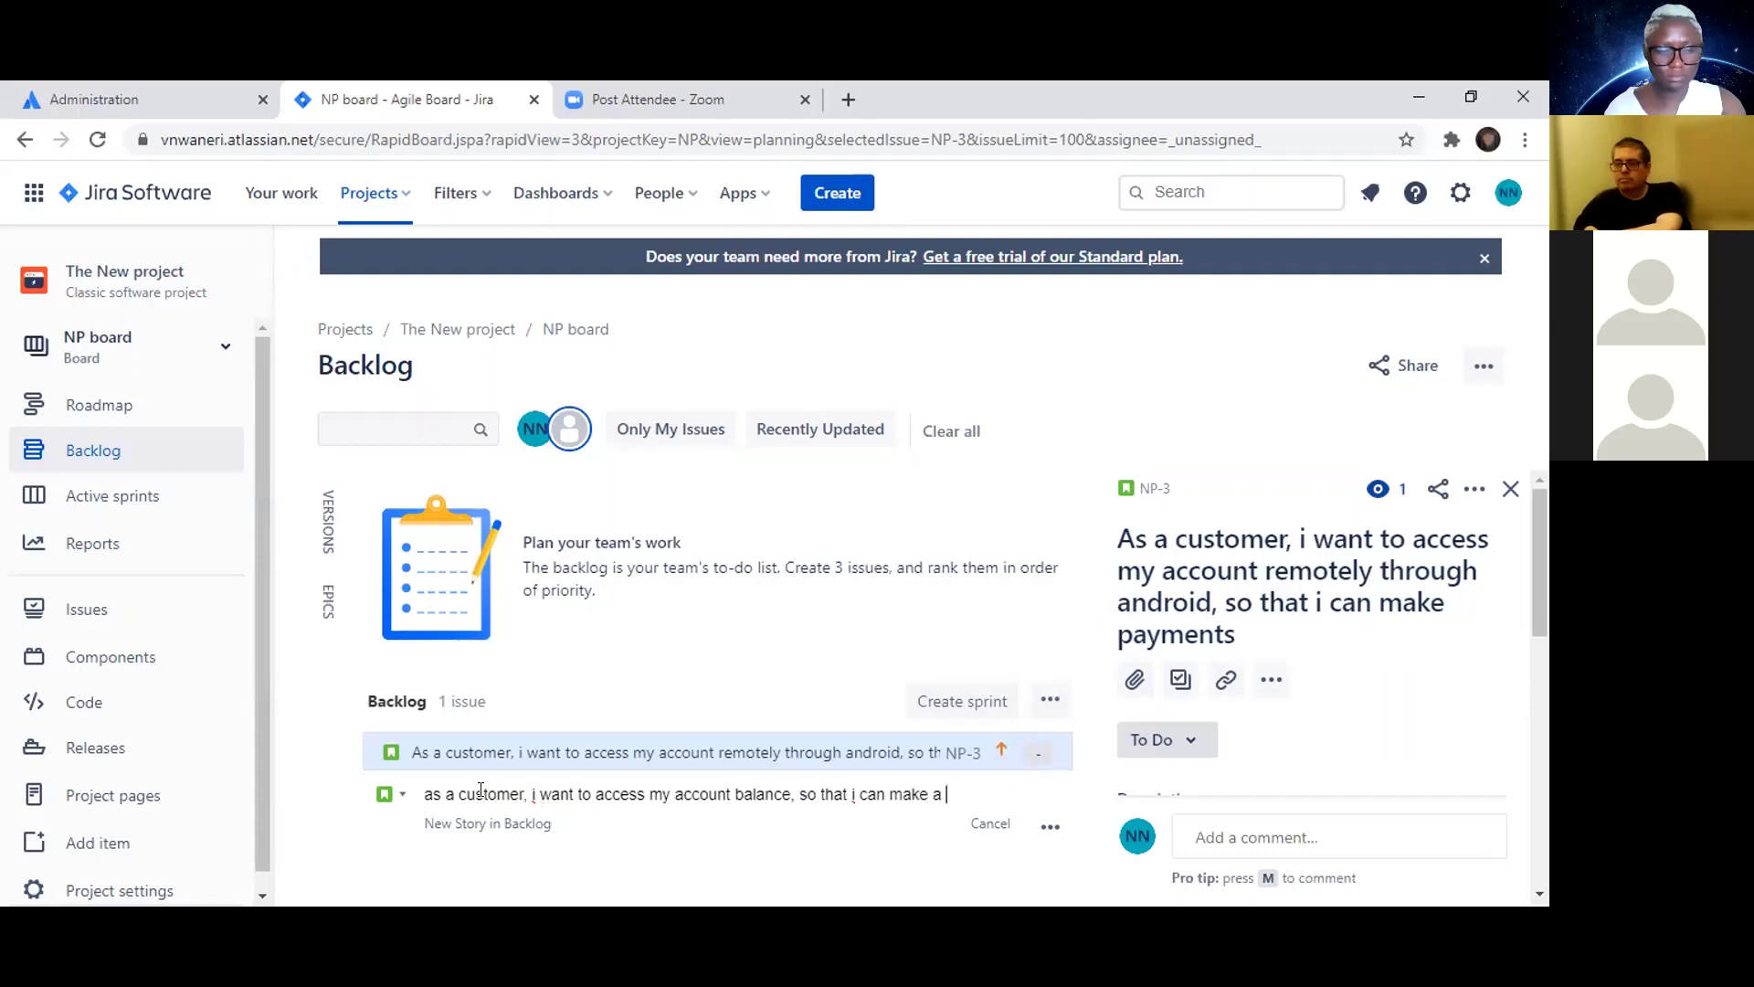
text(transfer)
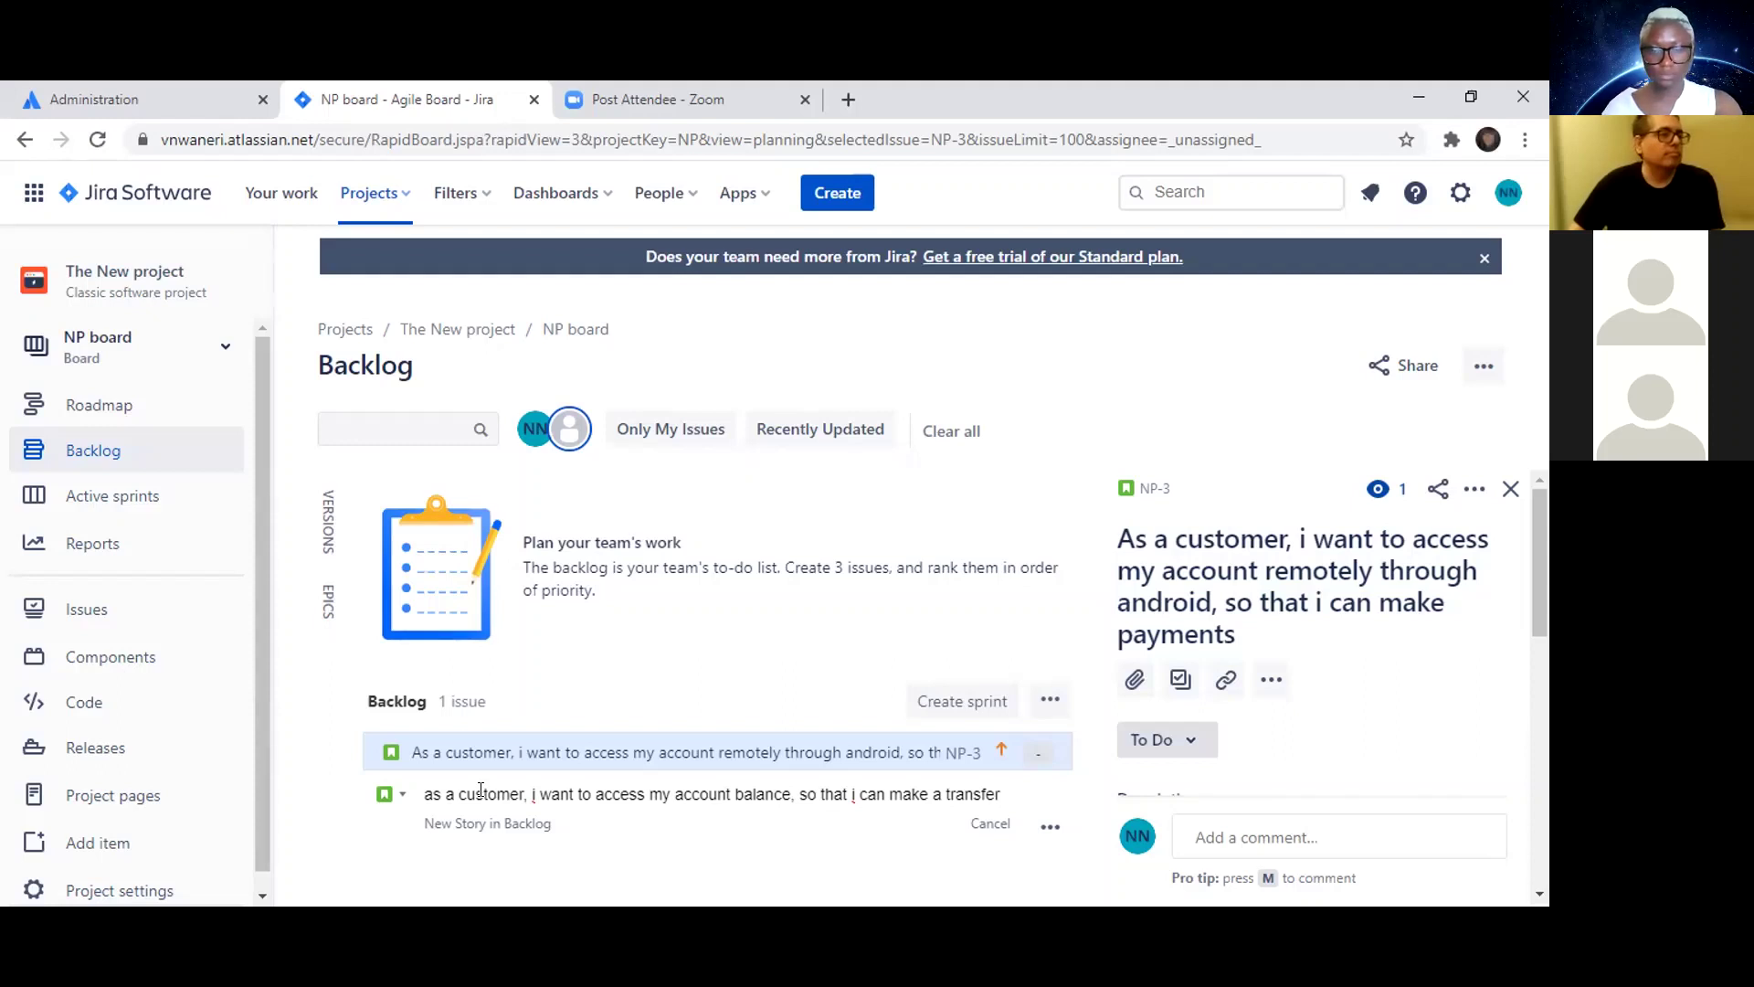
key(Return)
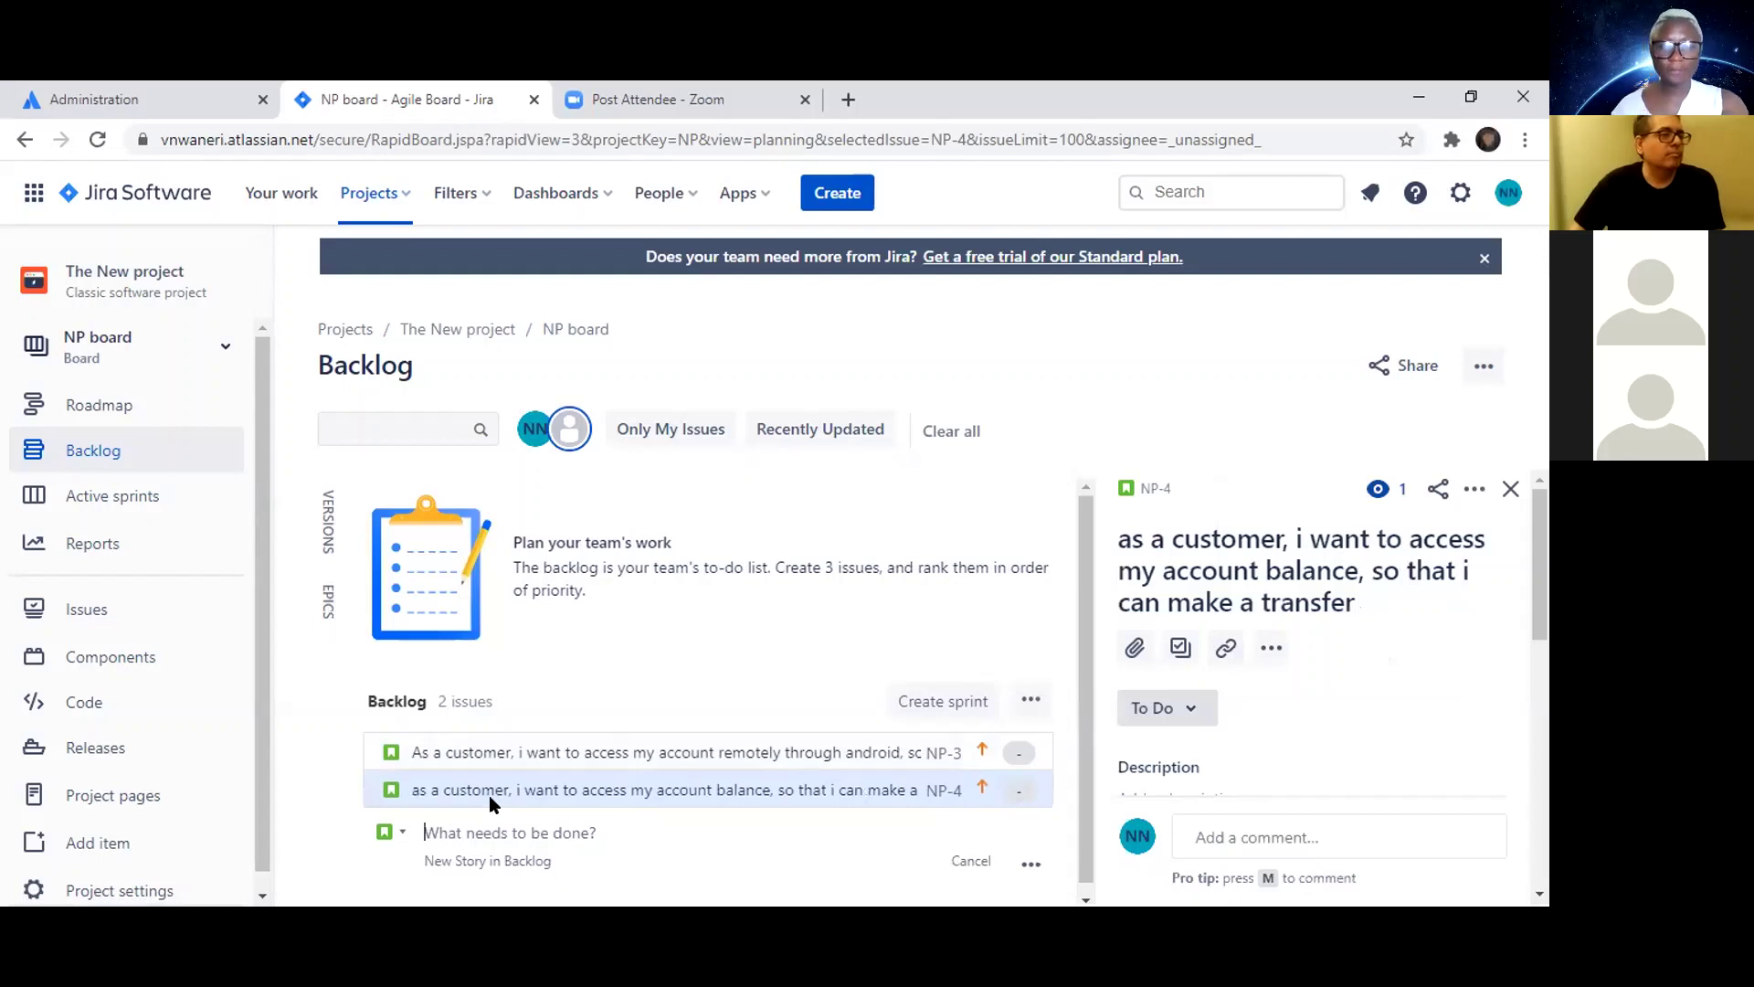
Step: Begin a third backlog story with the summary text "as customer, i want to"
text(as customer, i wa)
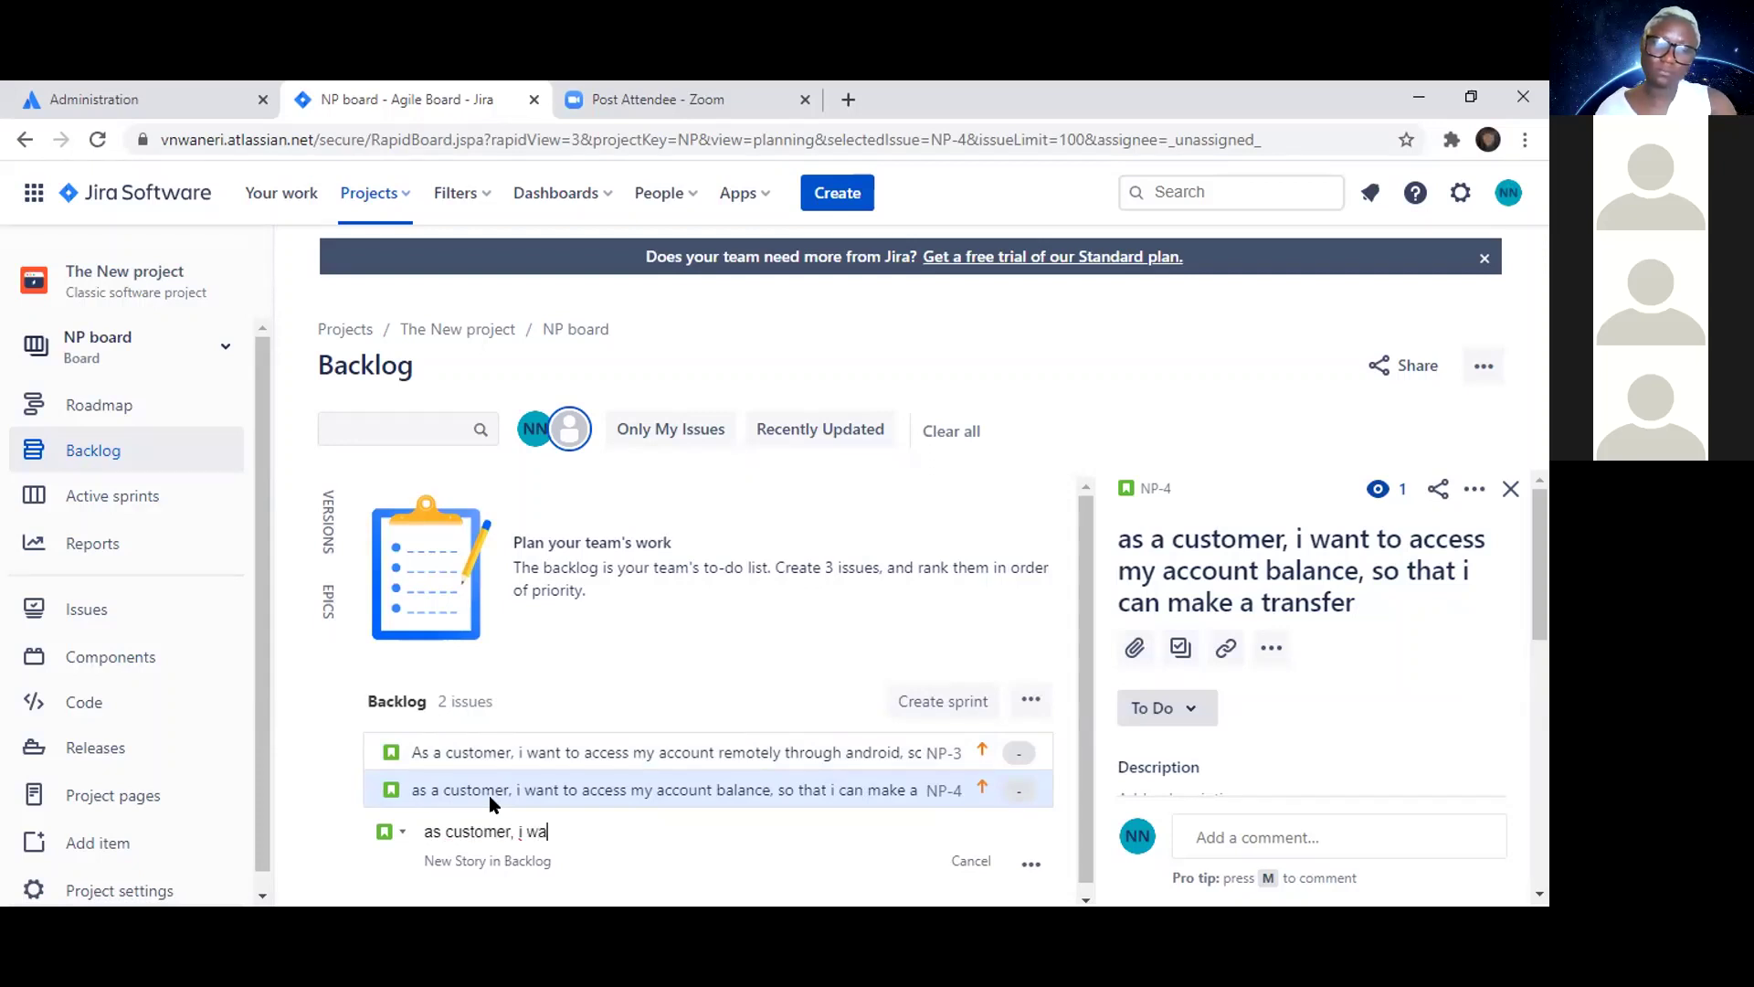
text(n)
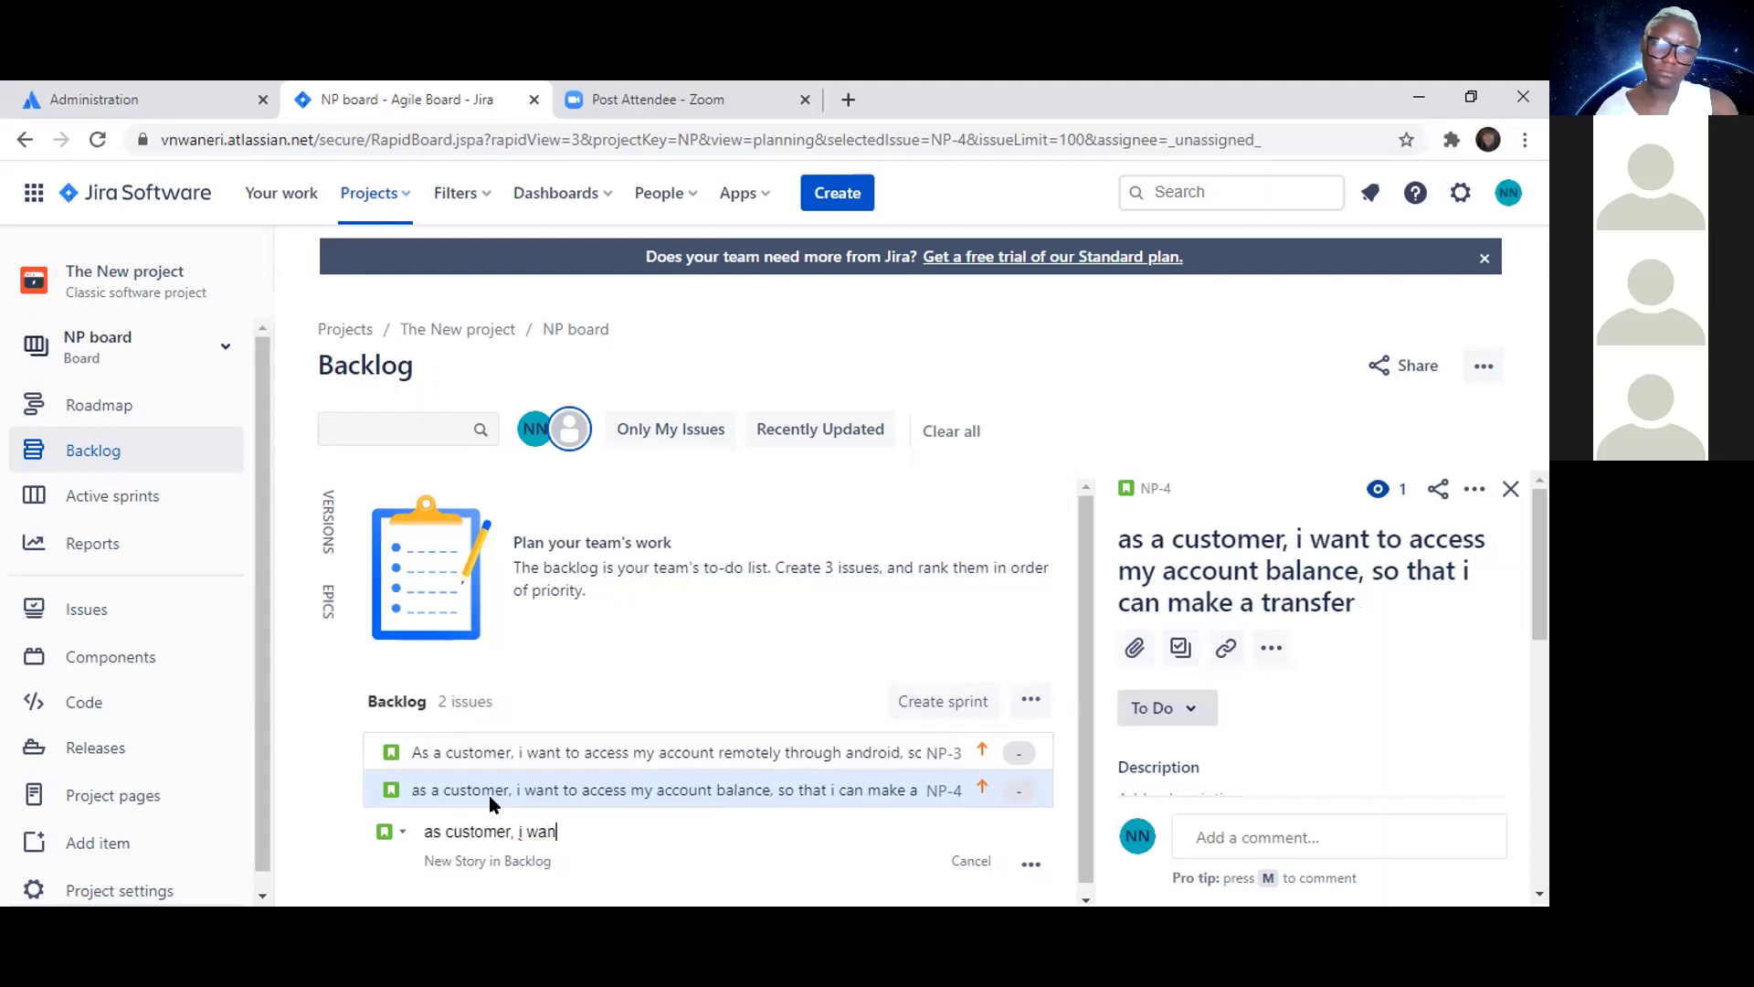
text(t to)
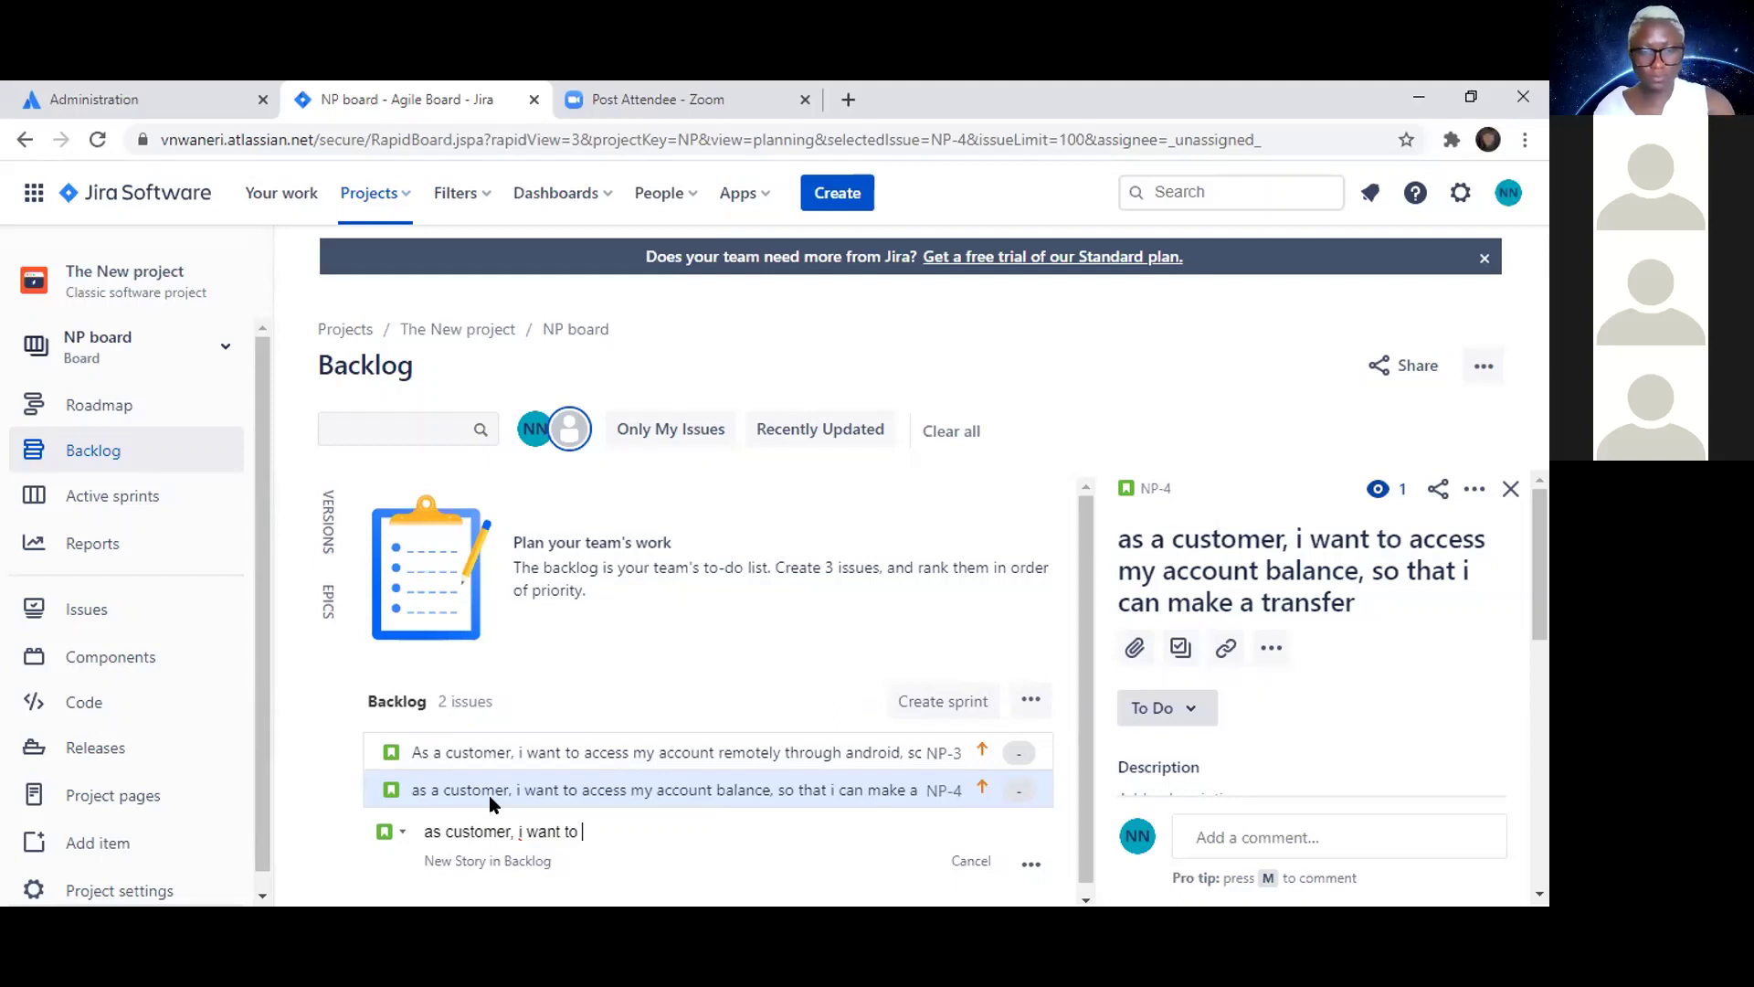
Step: Complete the third story's summary with "access my account, so that i can pay bill" and create the story
text(access my accout)
key(BackSpace)
key(BackSpace)
text(nt, so that i can pay)
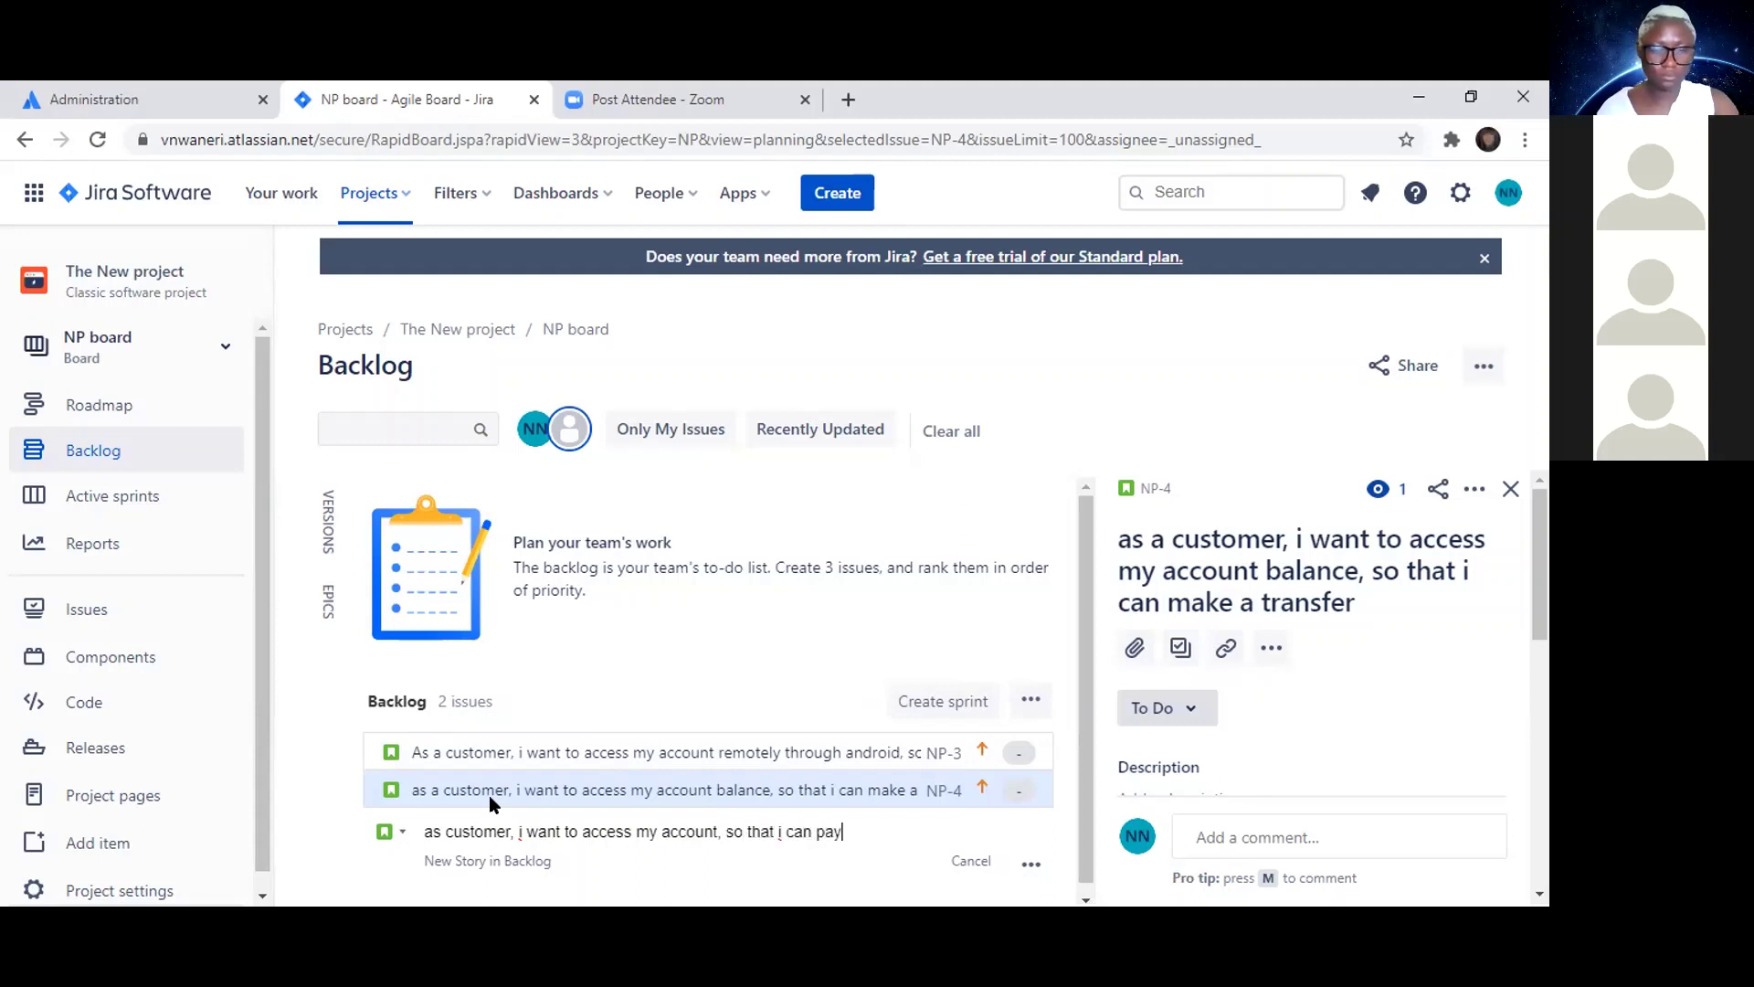
text( bill)
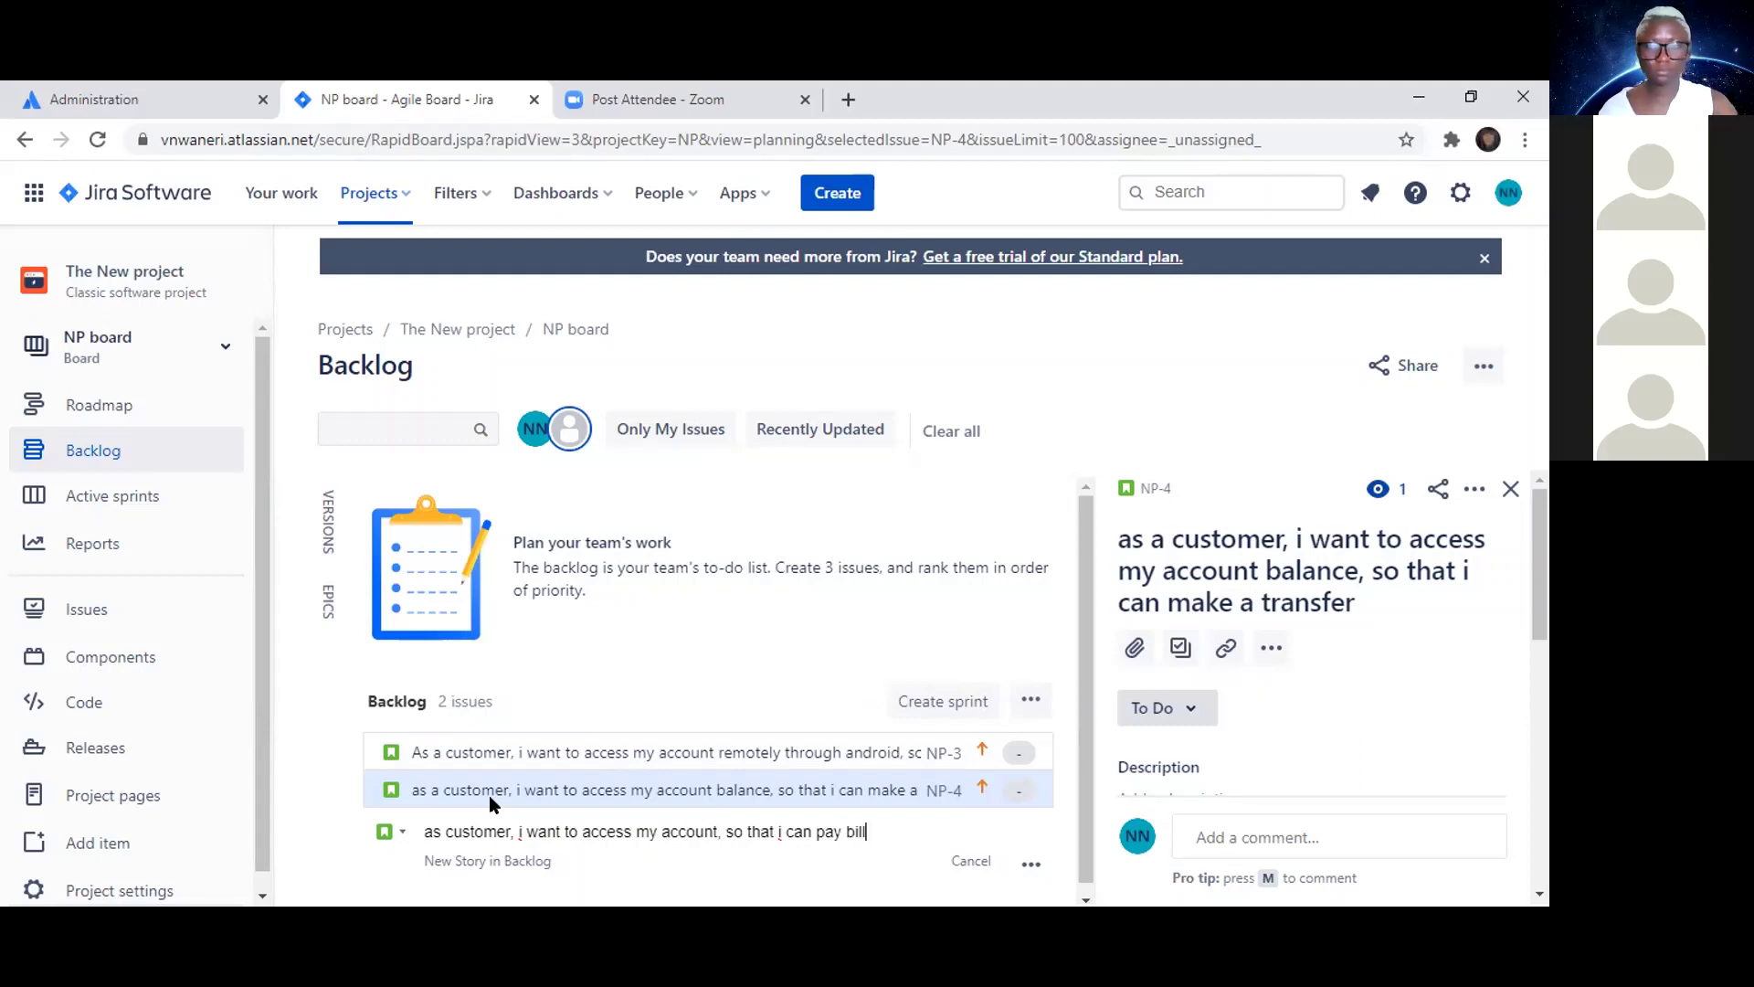
drag(1543, 565, 1534, 697)
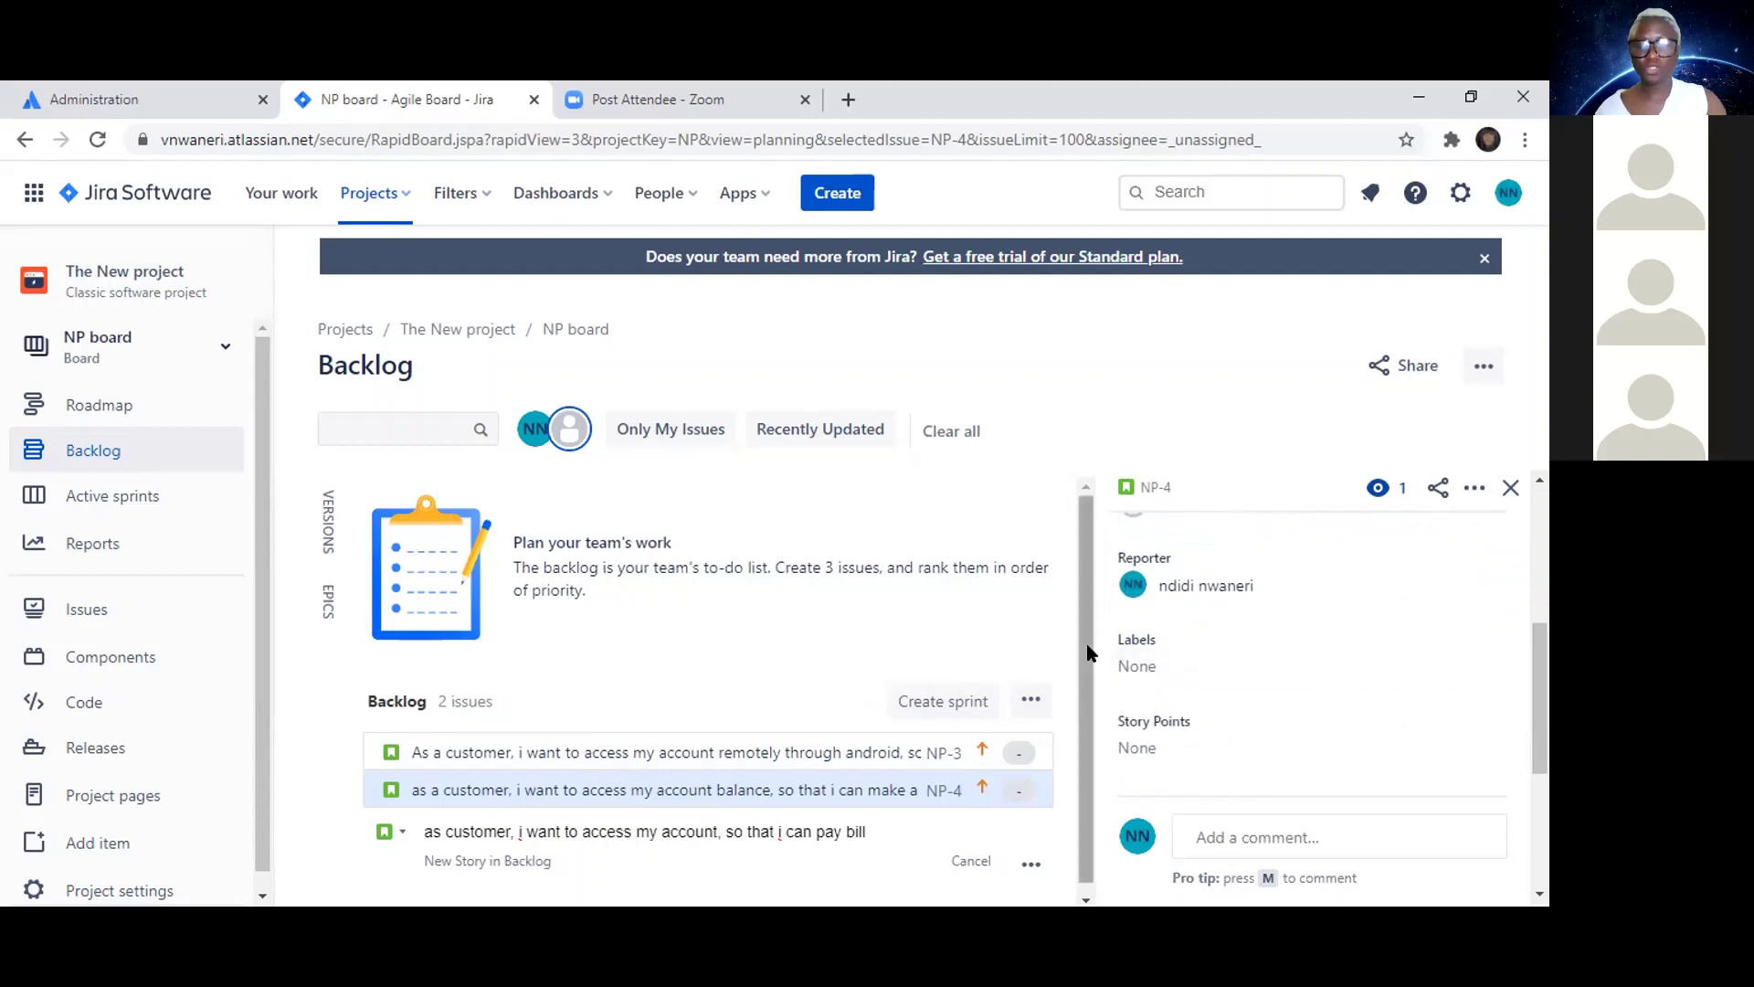
drag(1087, 650, 1106, 827)
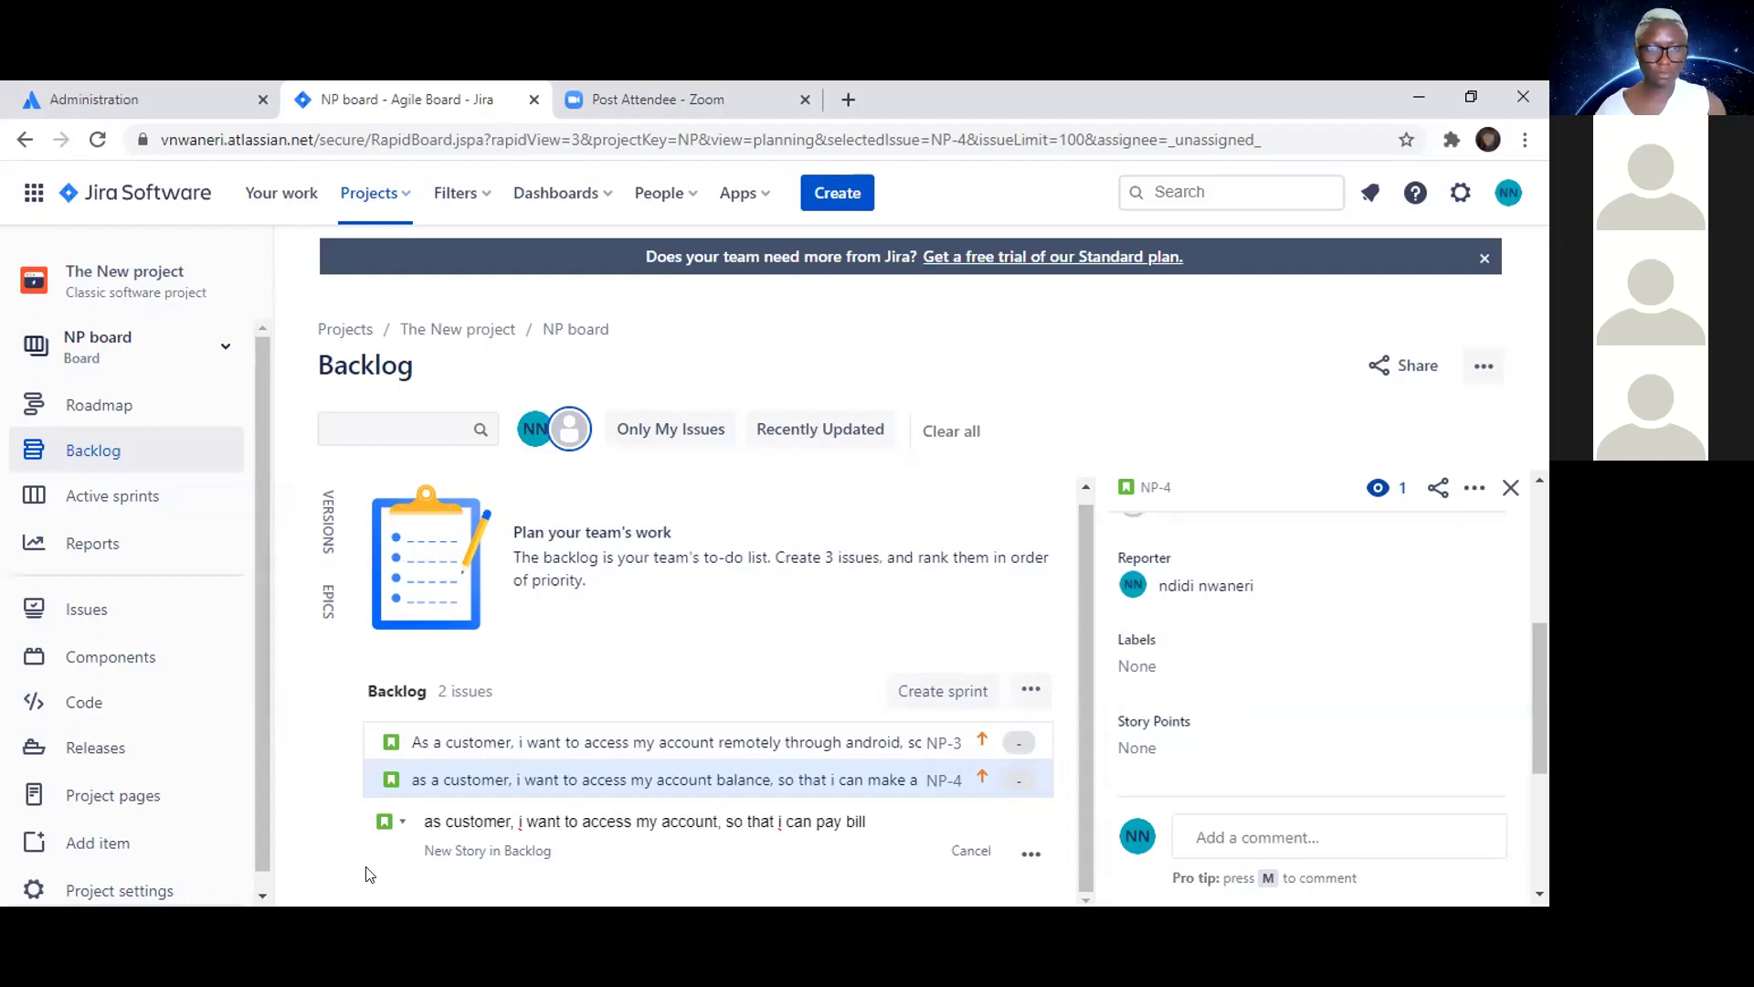
click(882, 820)
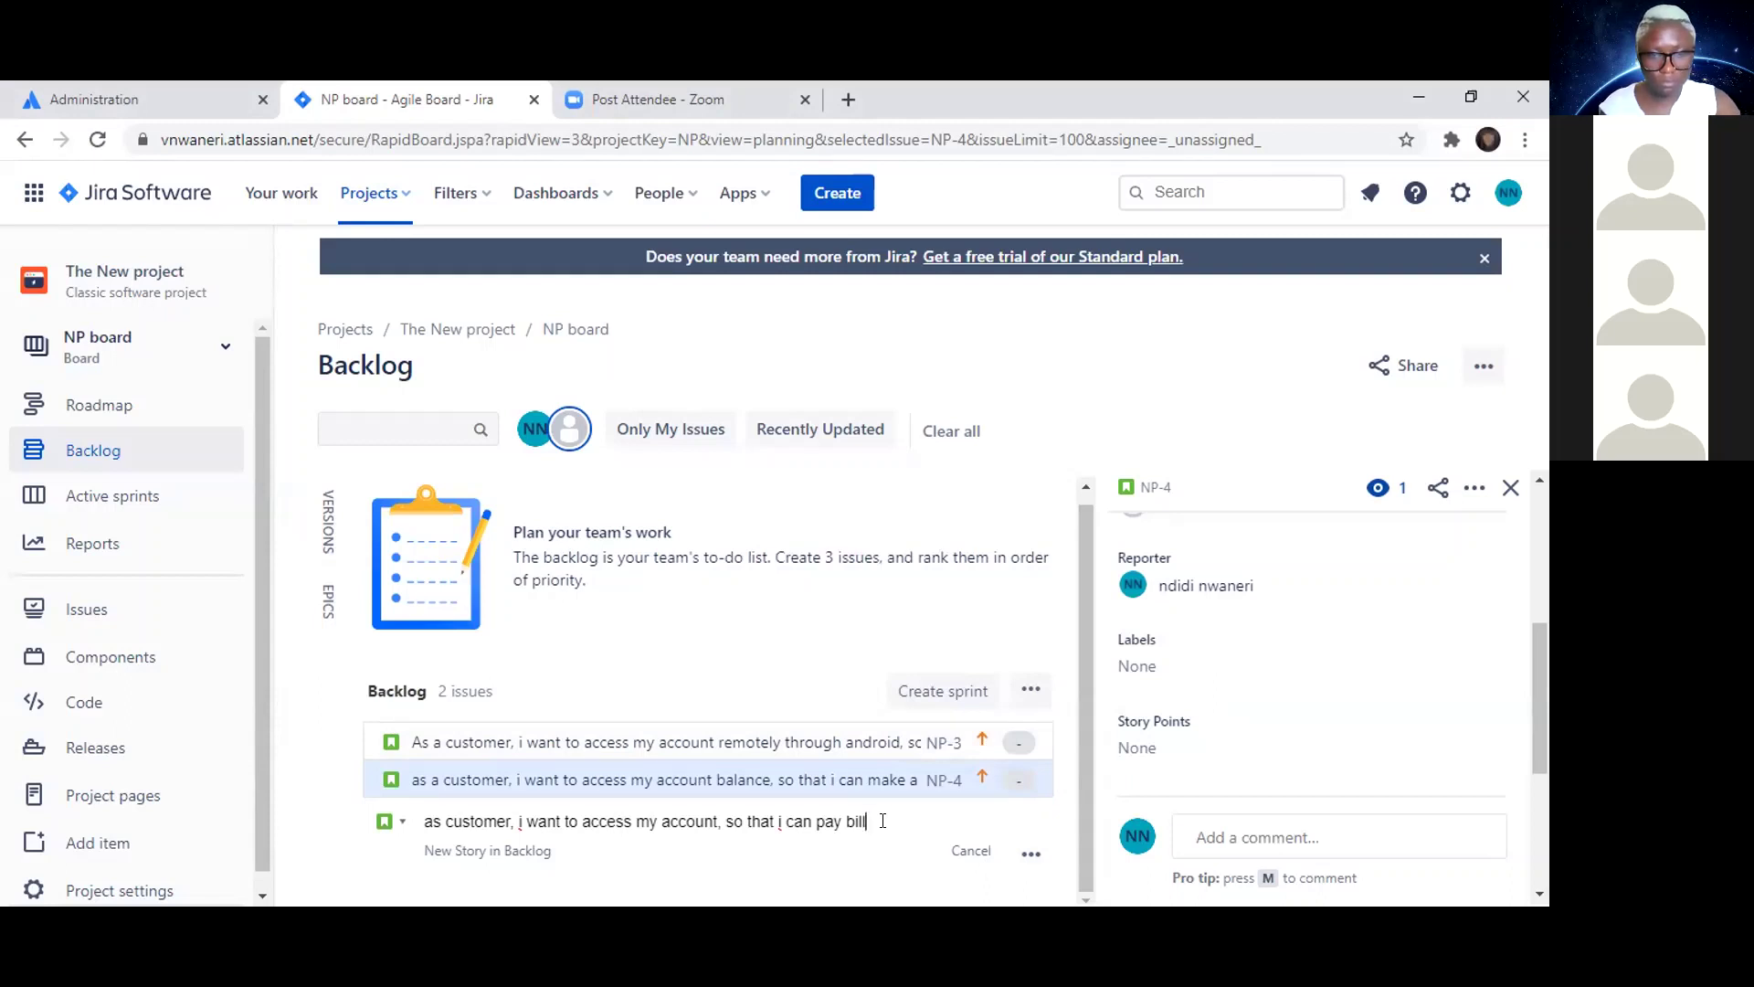
key(Return)
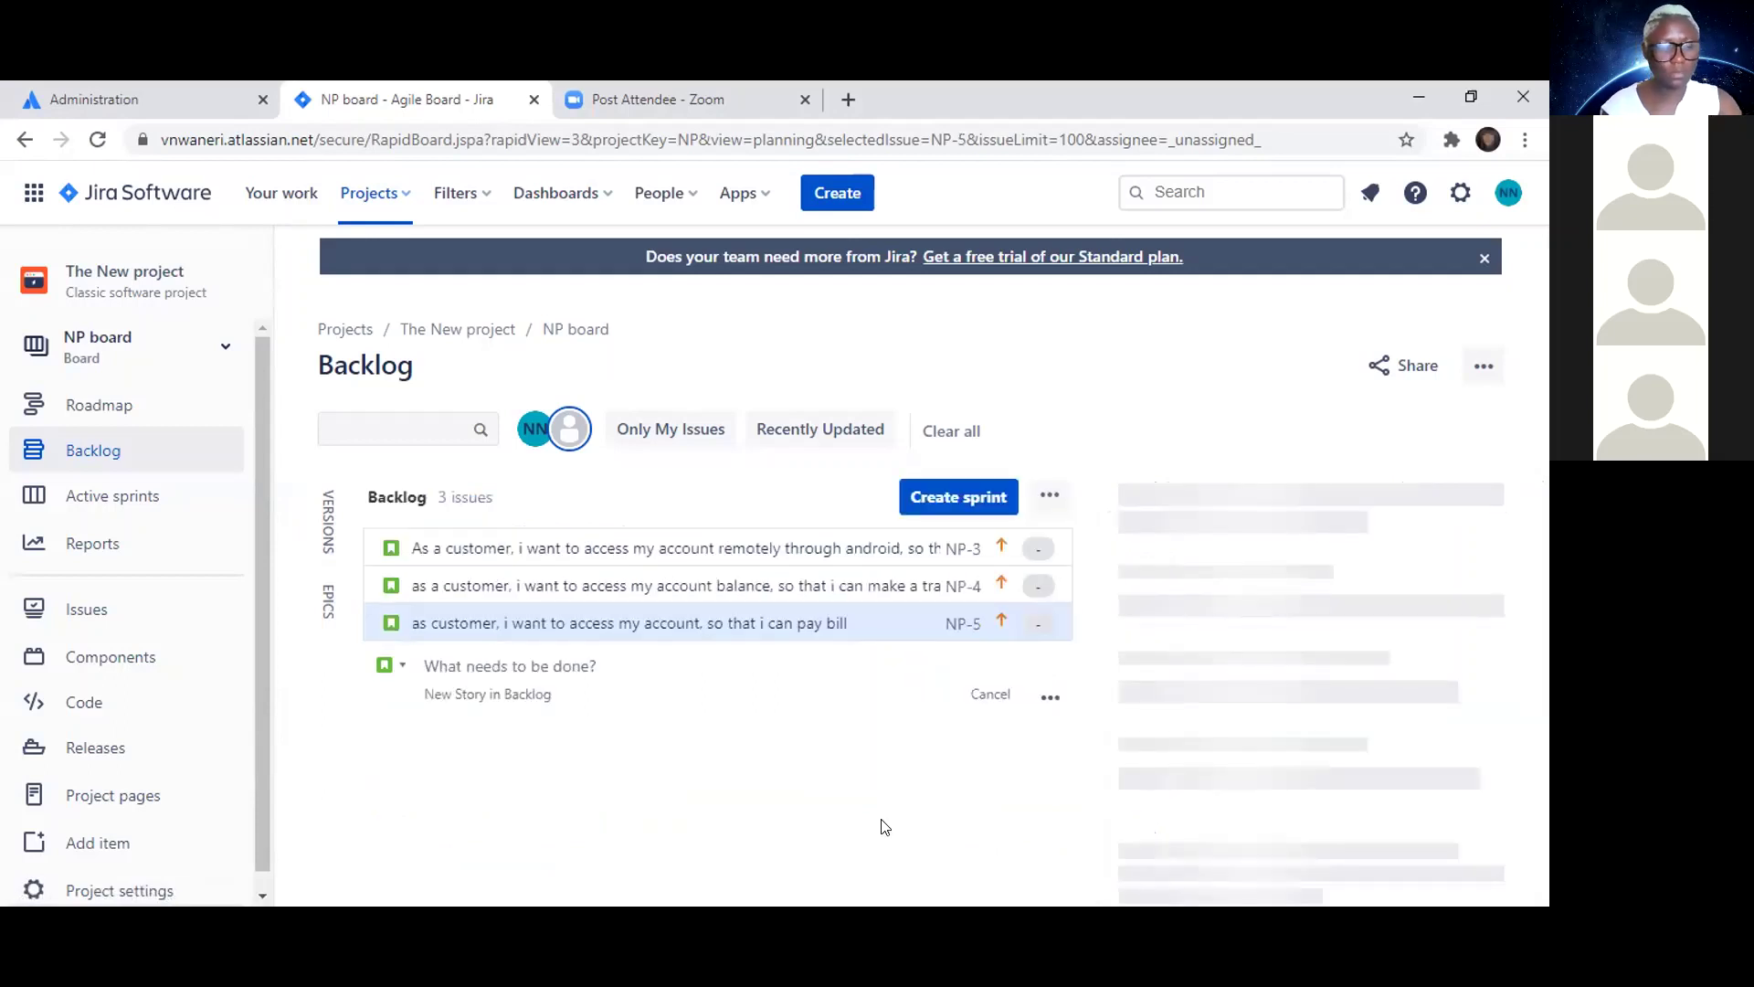
Step: Begin a fourth backlog story with the summary text "As a customer, I want to access my account"
text(As a )
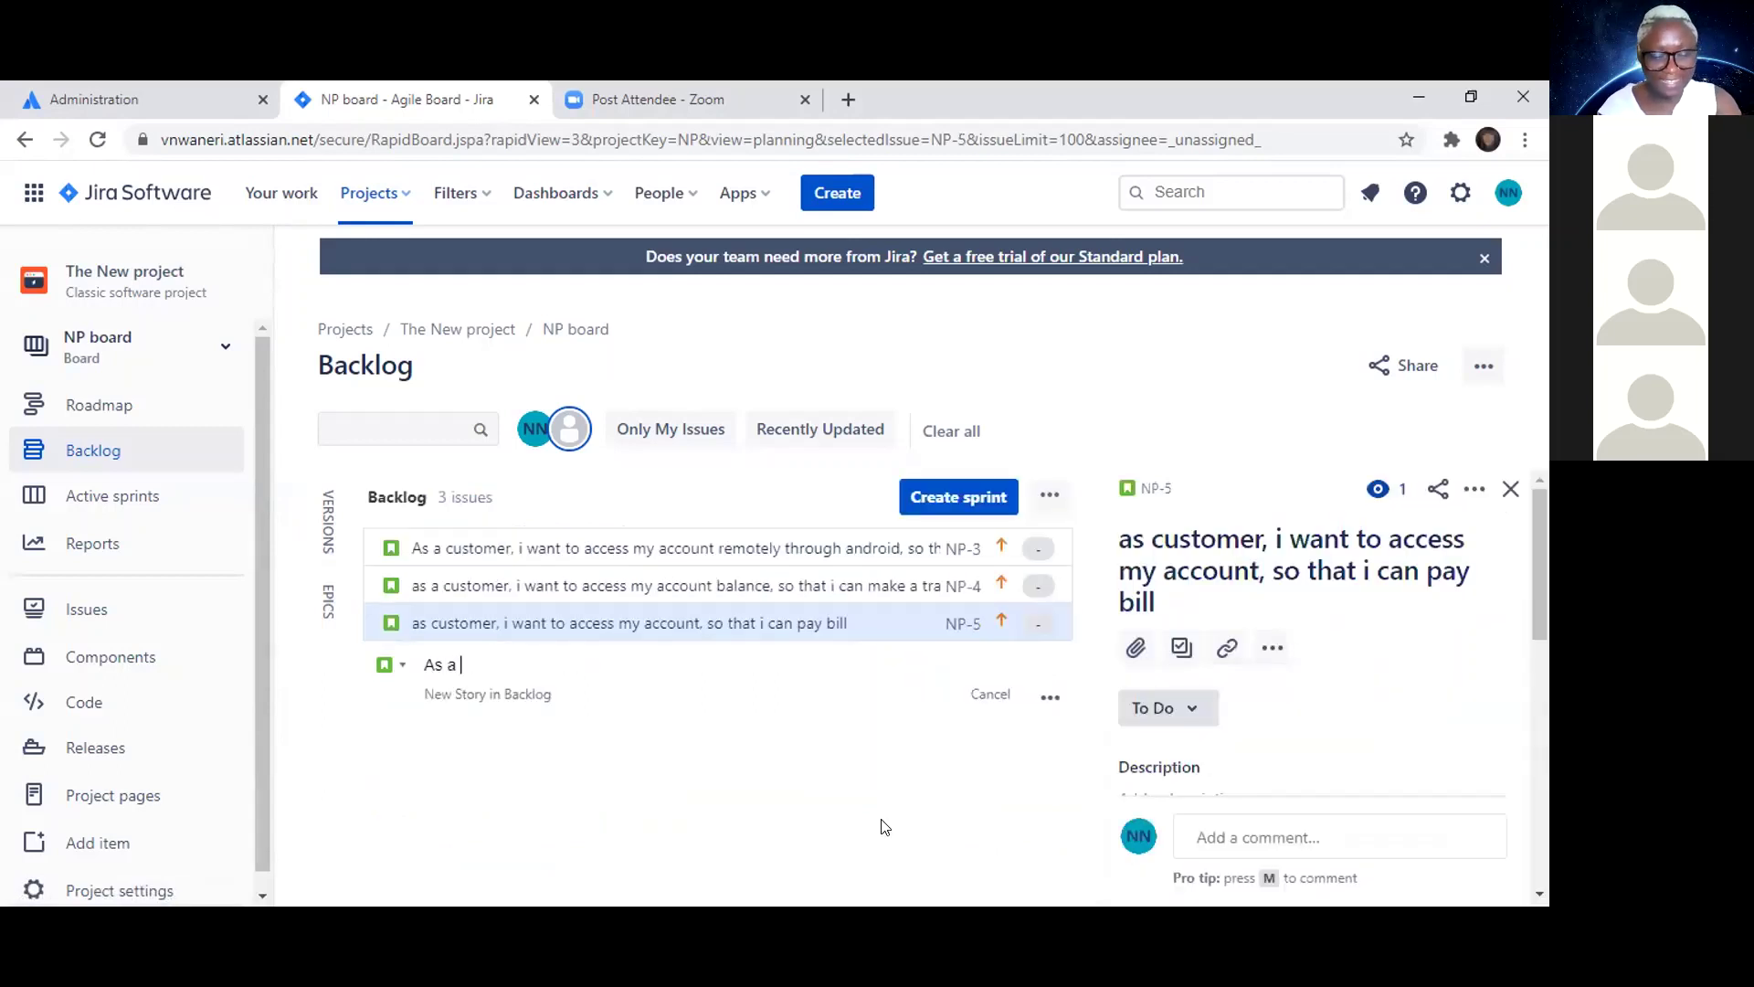
text(custo)
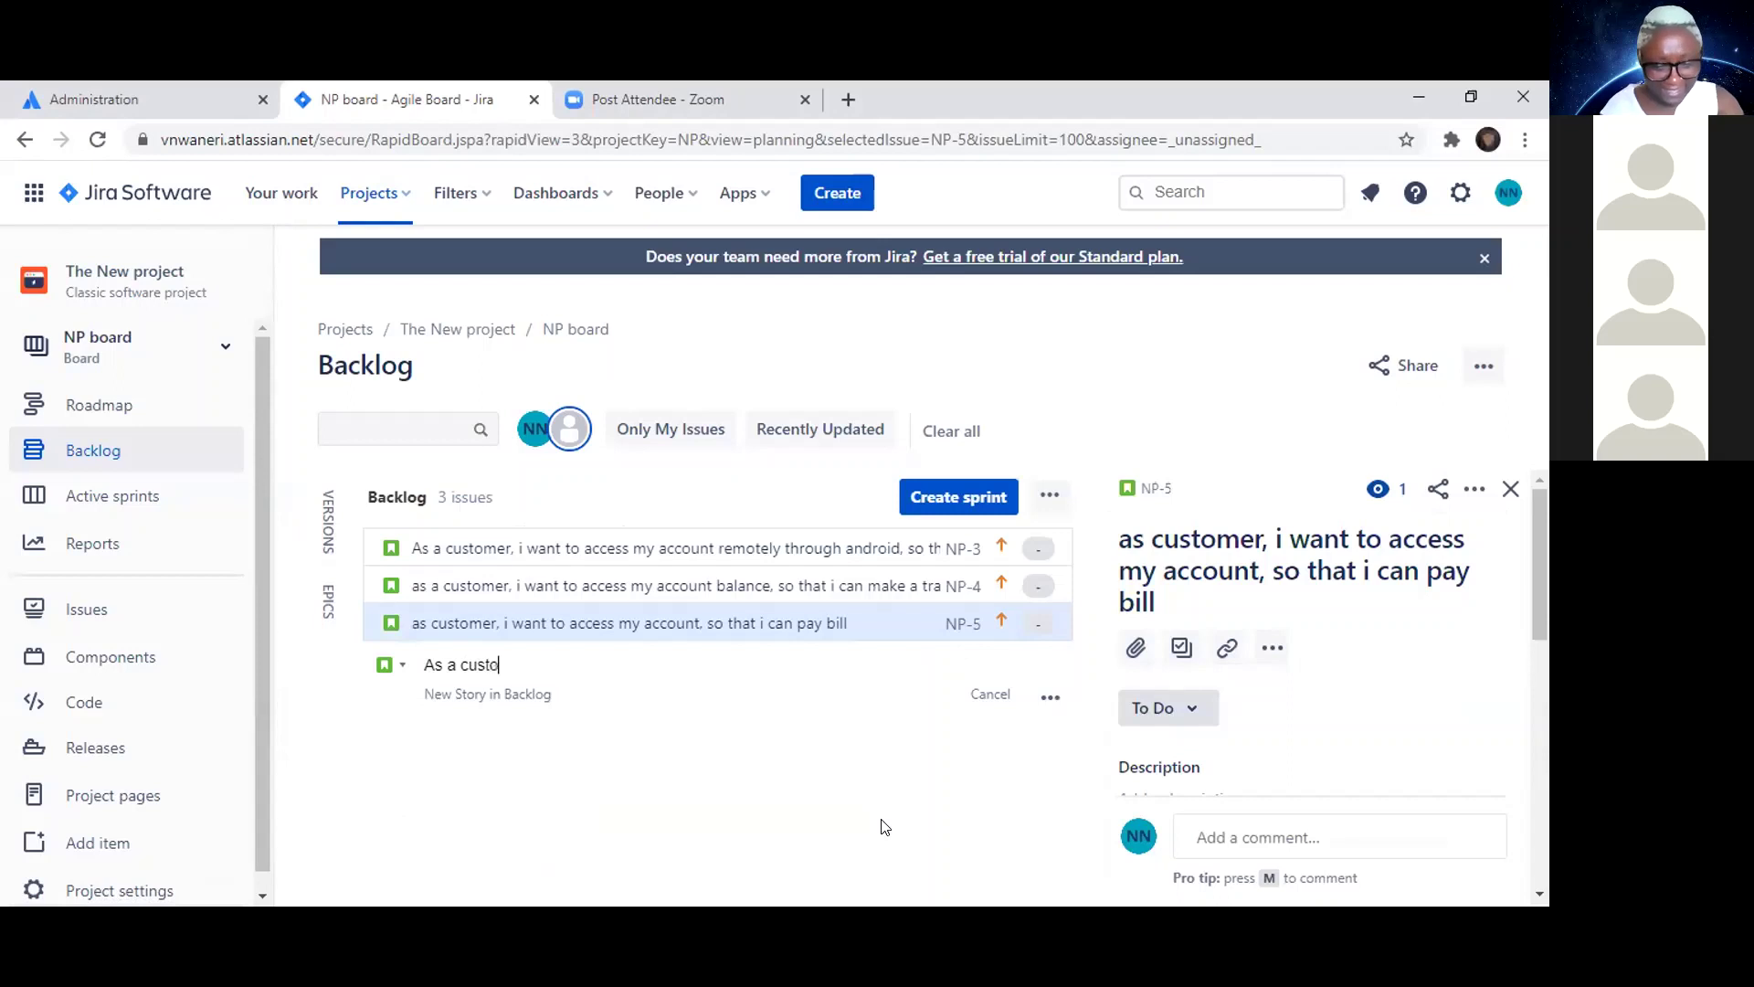
text(mer, I want)
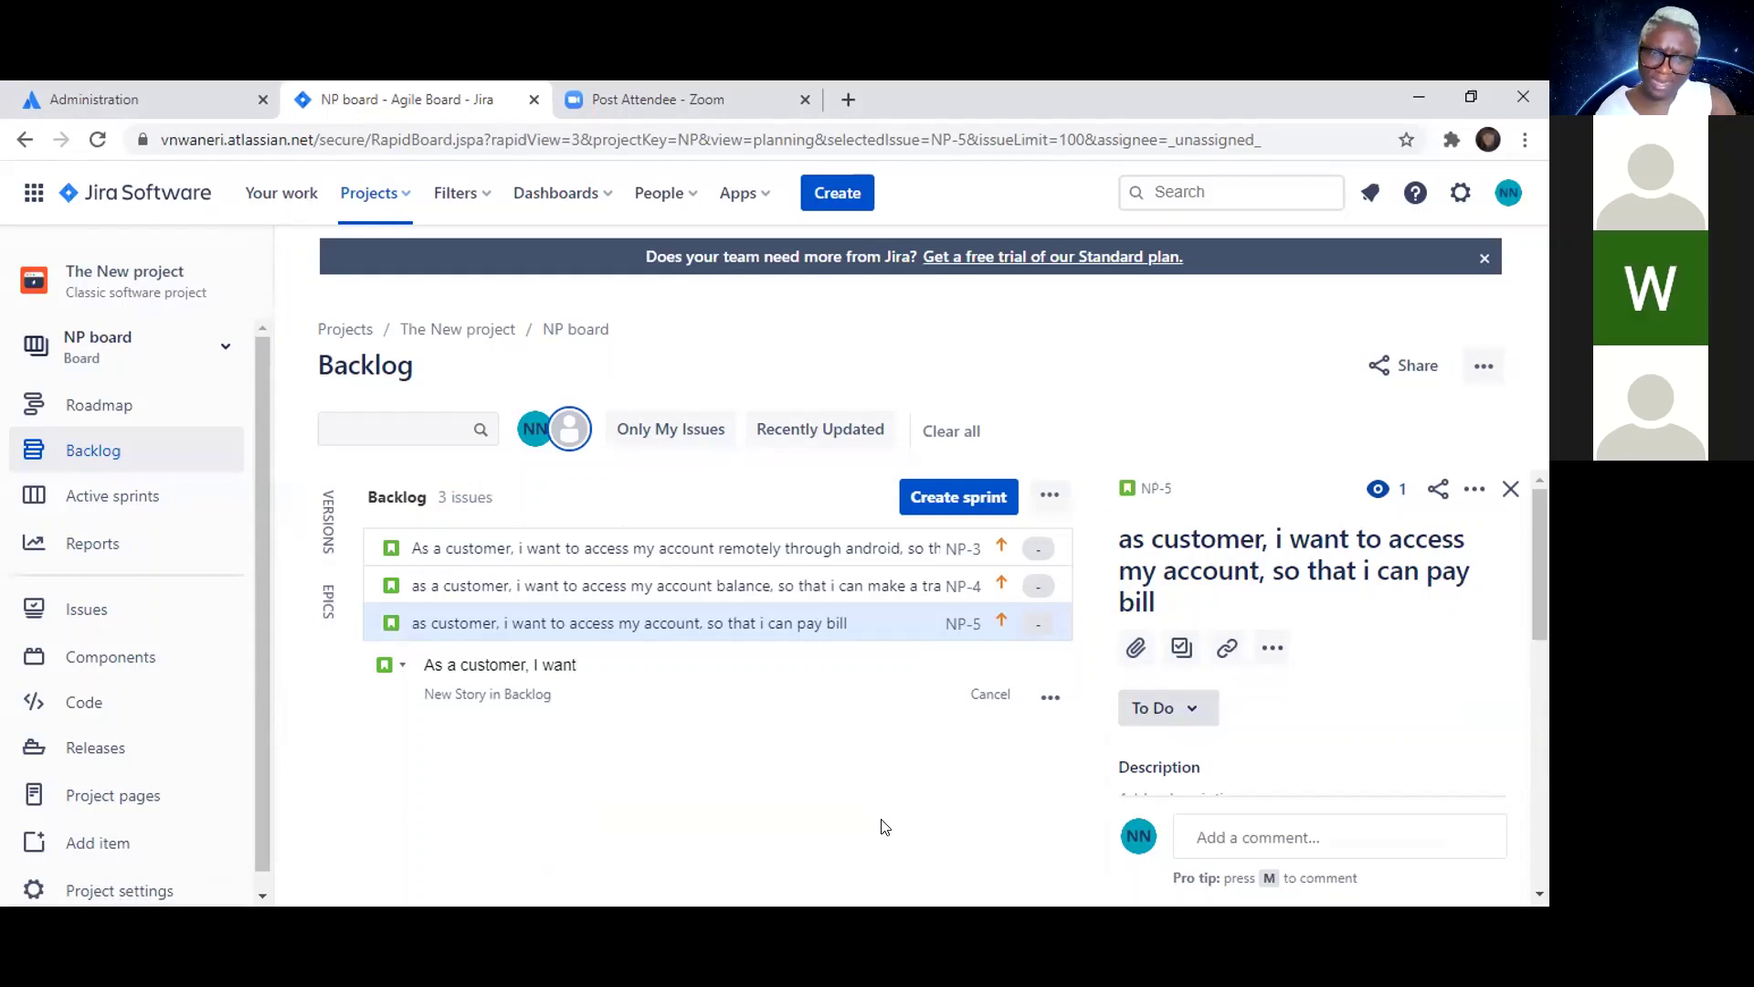
text(to a)
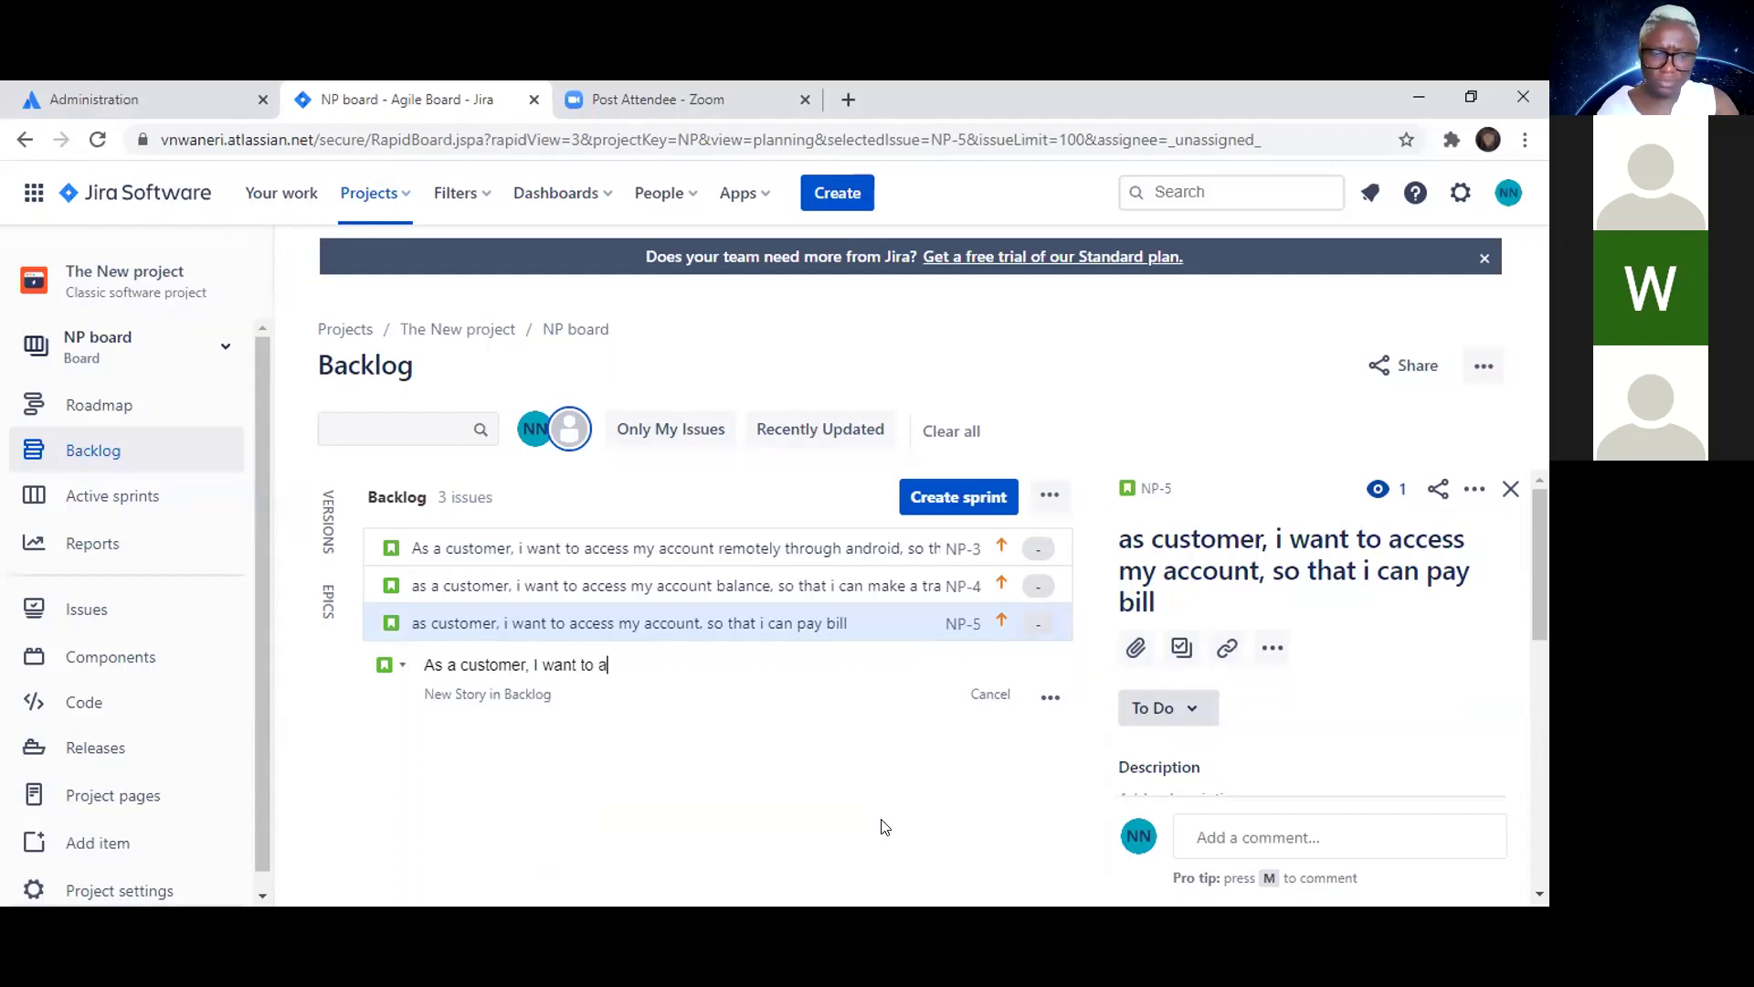
text(ccess m)
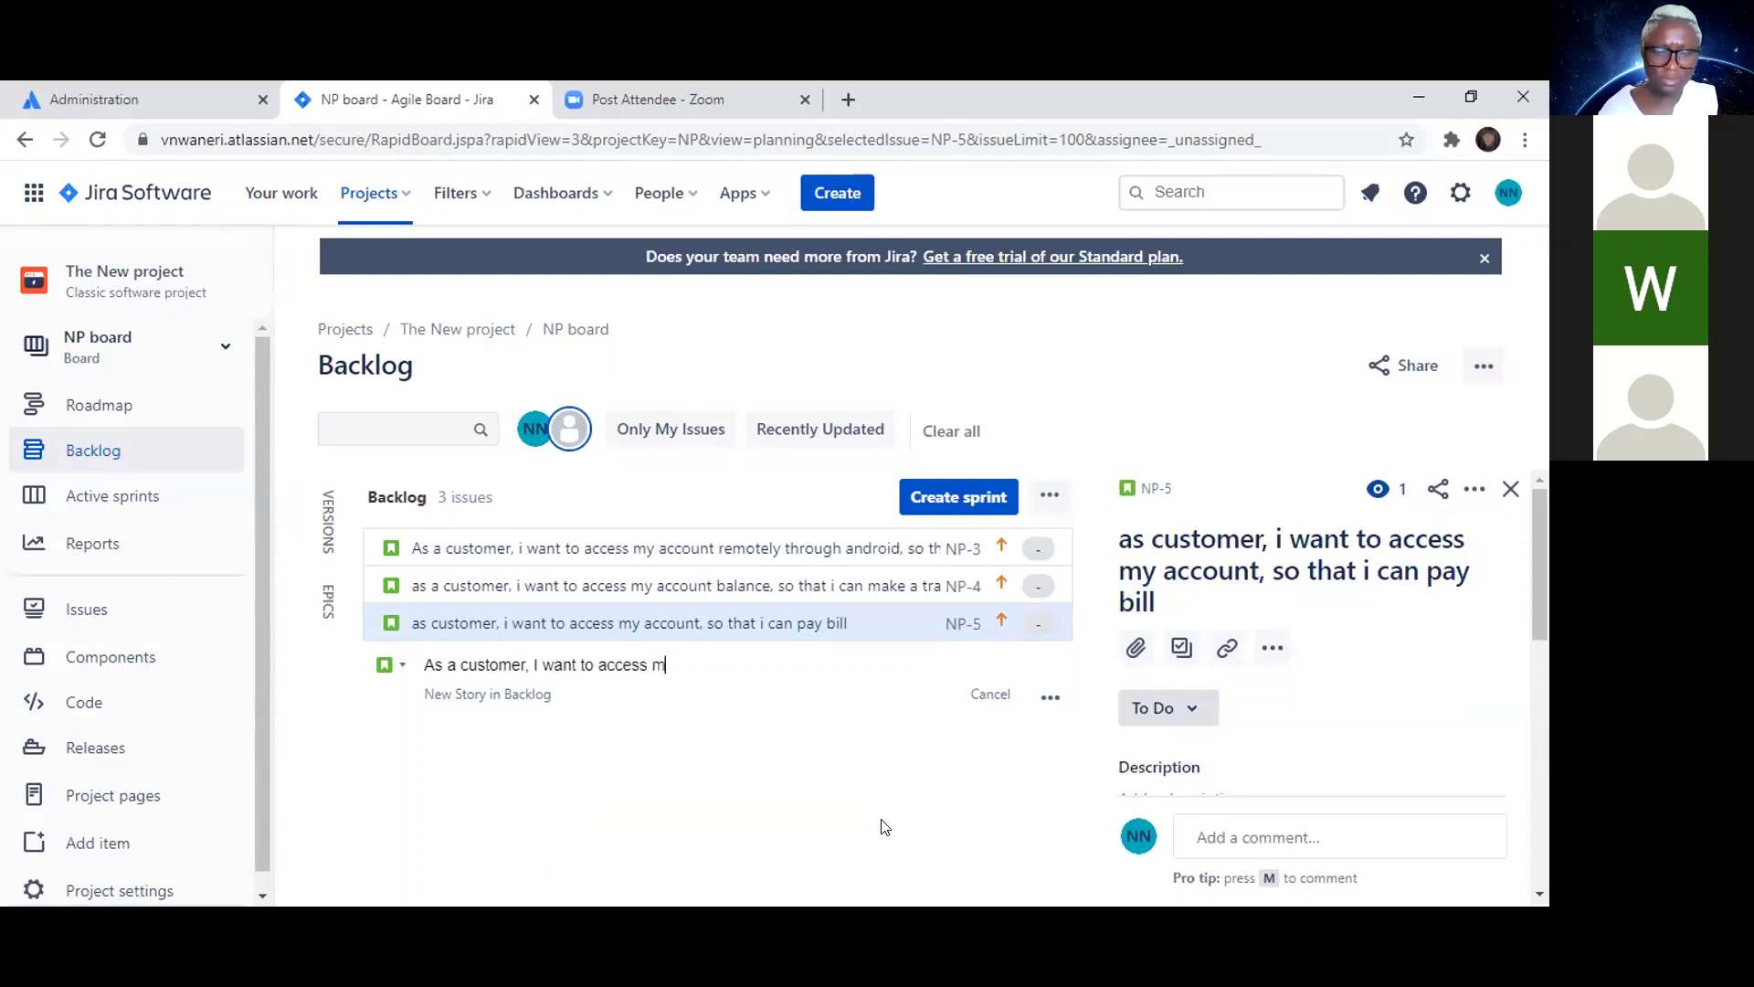
text(y a)
text(unt)
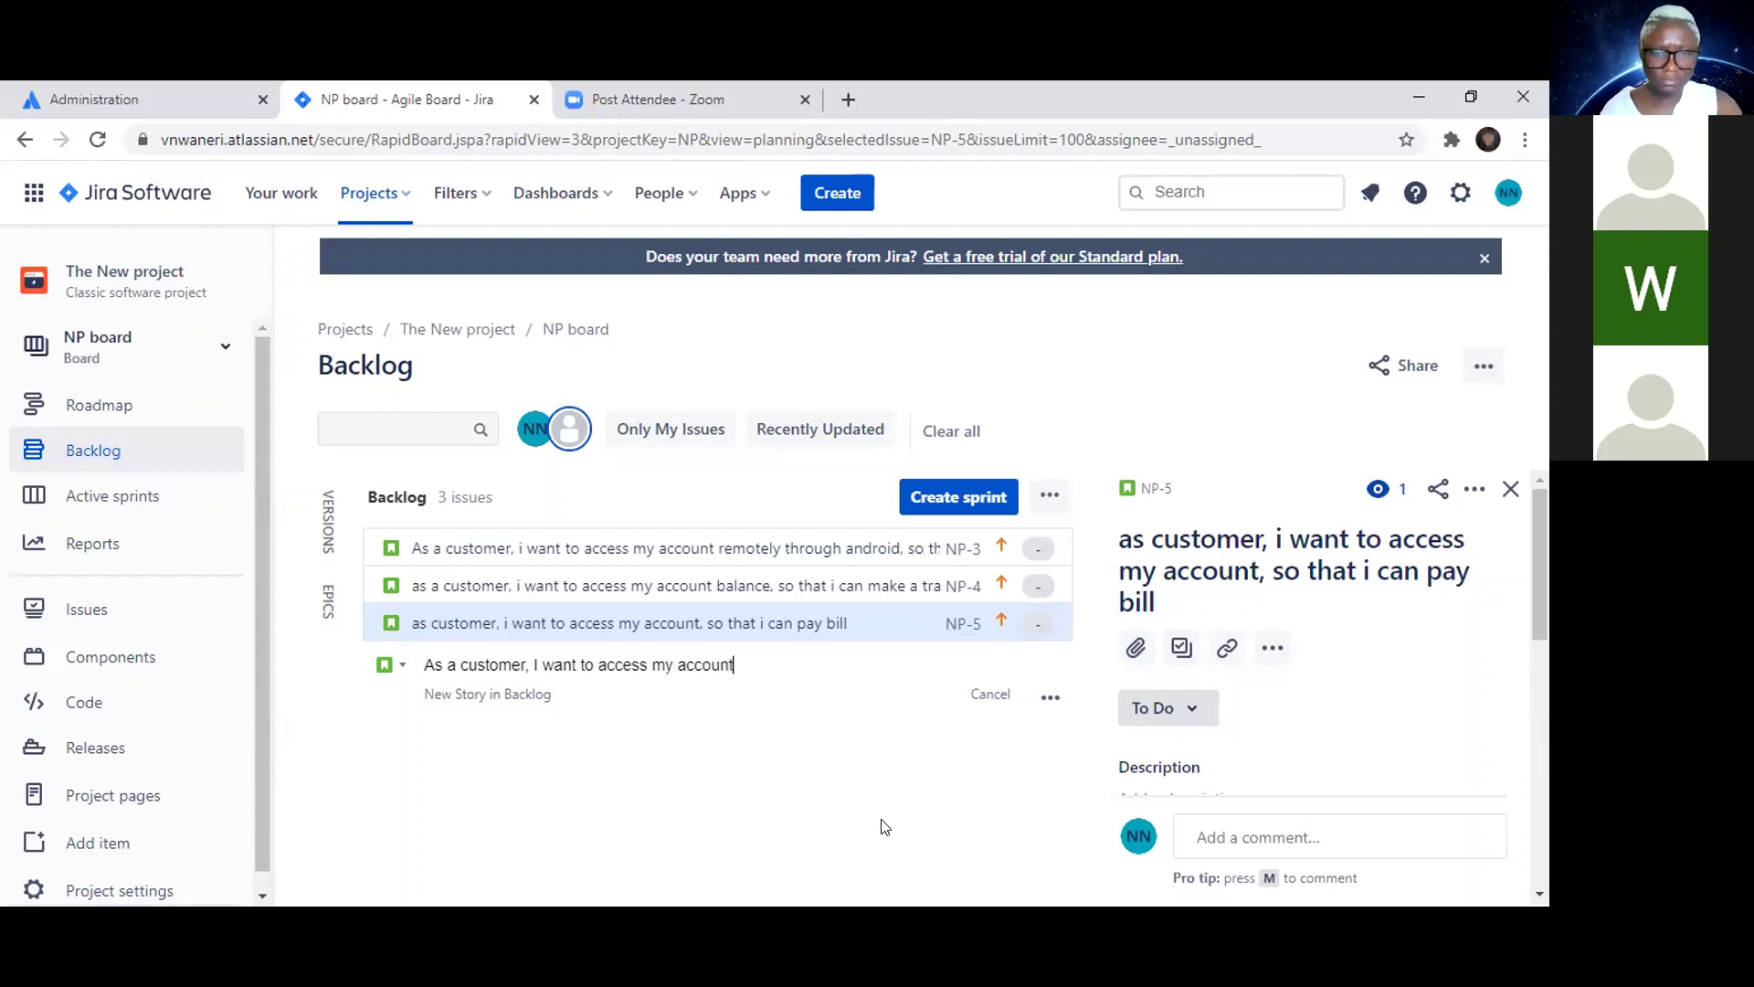
Step: Replace "account" in the fourth story's summary with "ATM to withdraw cash with"
key(BackSpace)
key(BackSpace)
key(BackSpace)
key(BackSpace)
key(BackSpace)
key(BackSpace)
key(BackSpace)
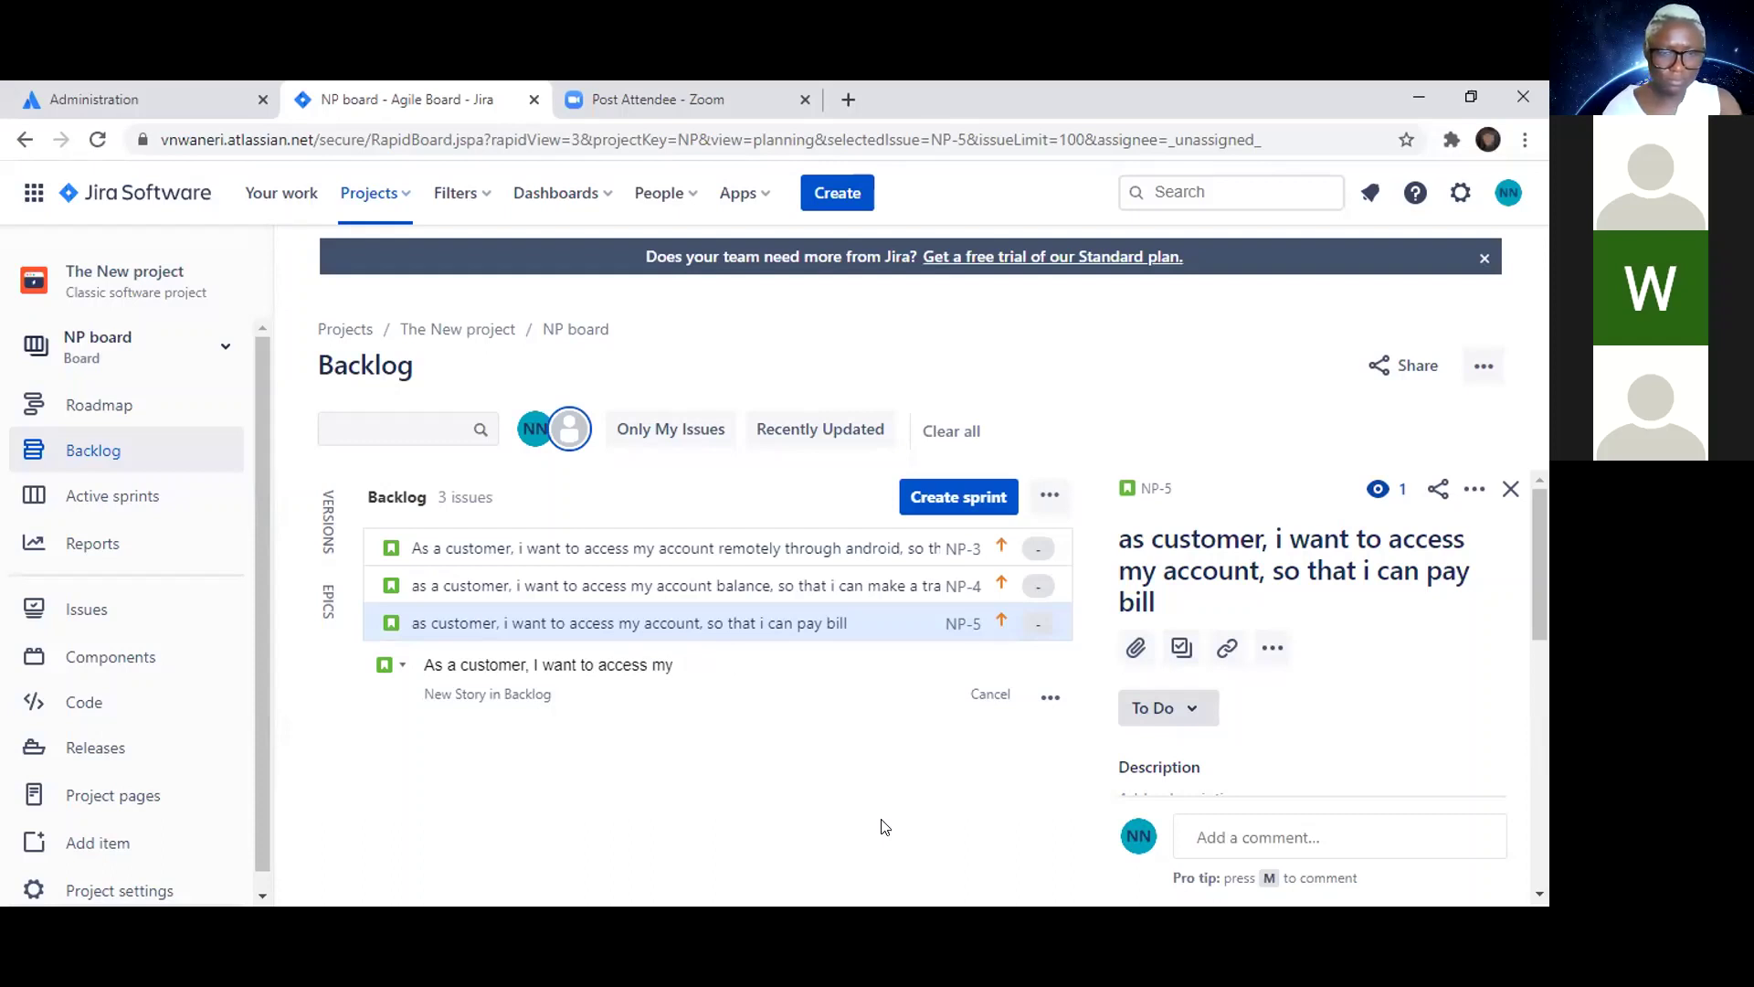
text(ATM to wi)
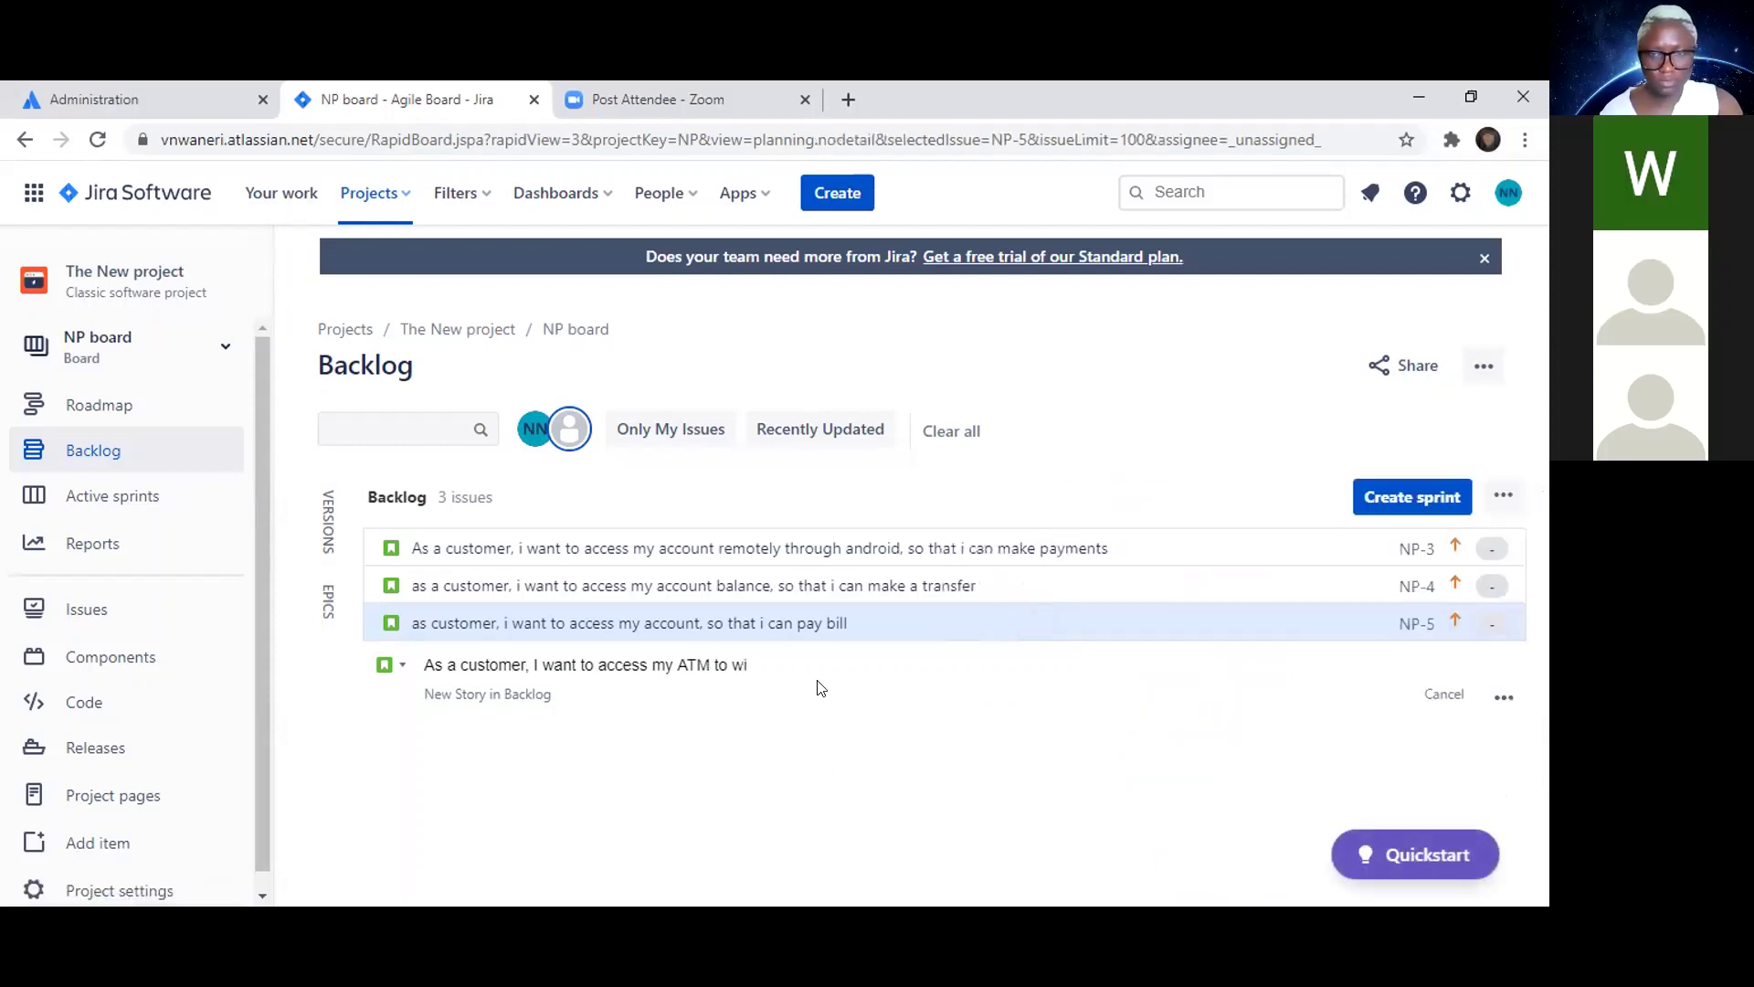
text(thd)
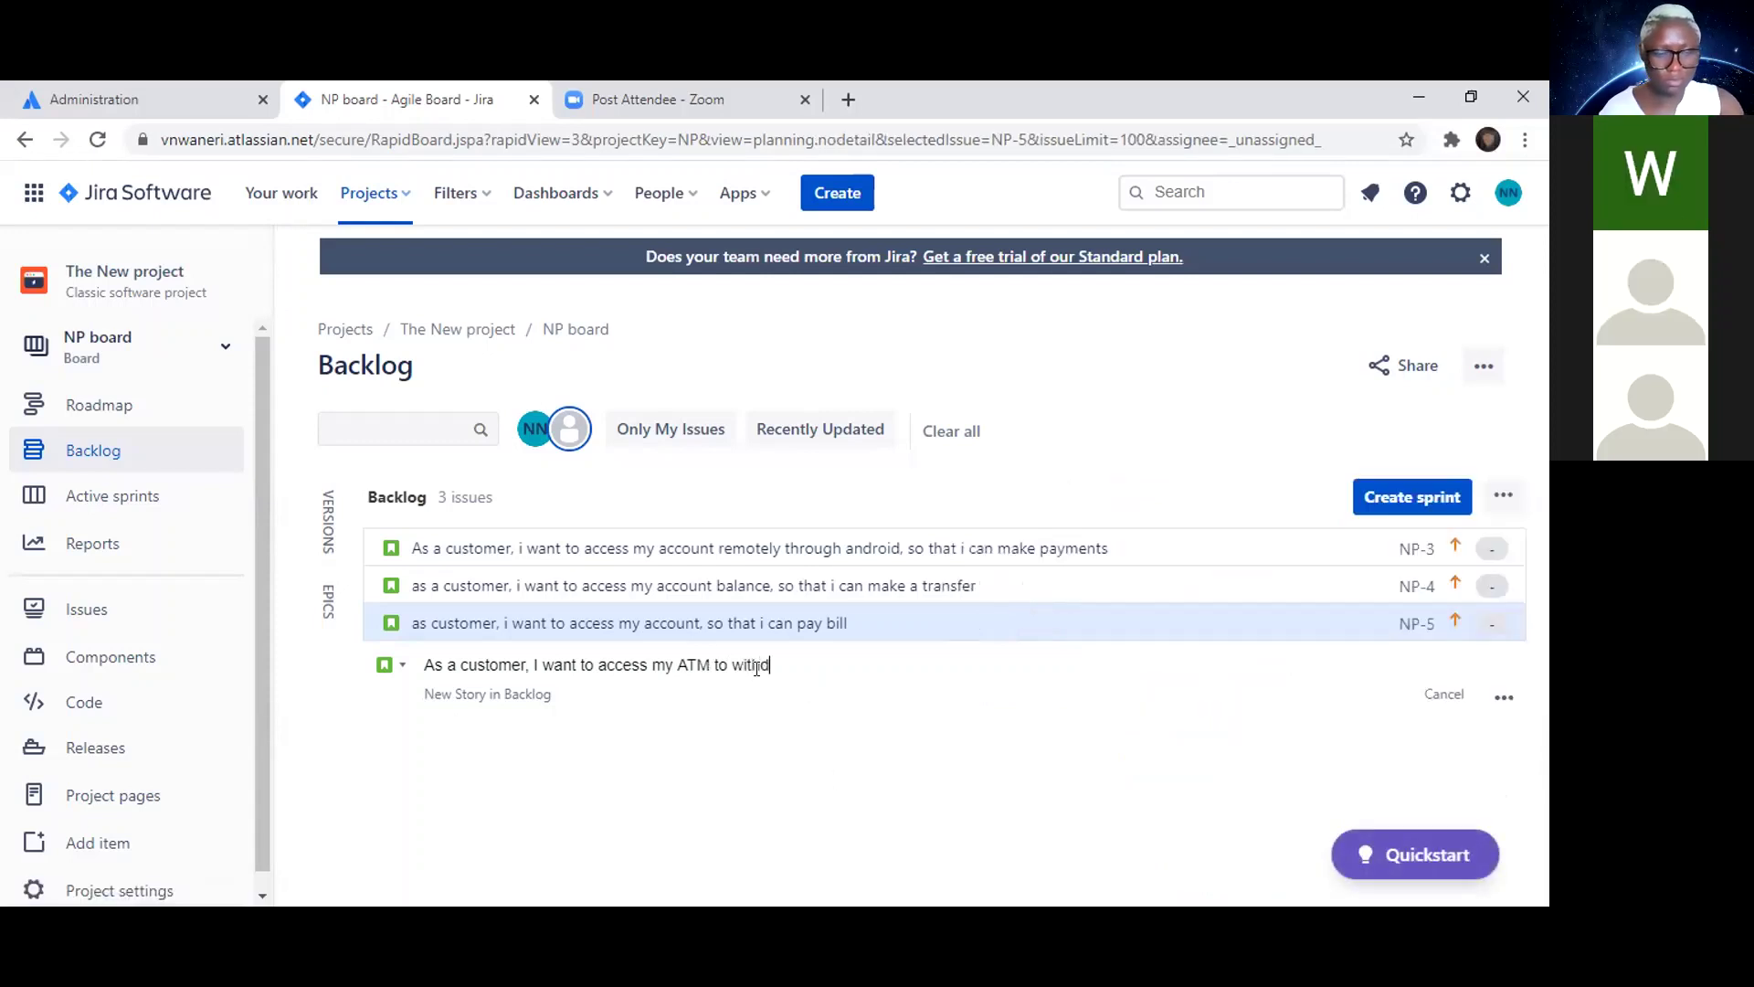
text(raw ca)
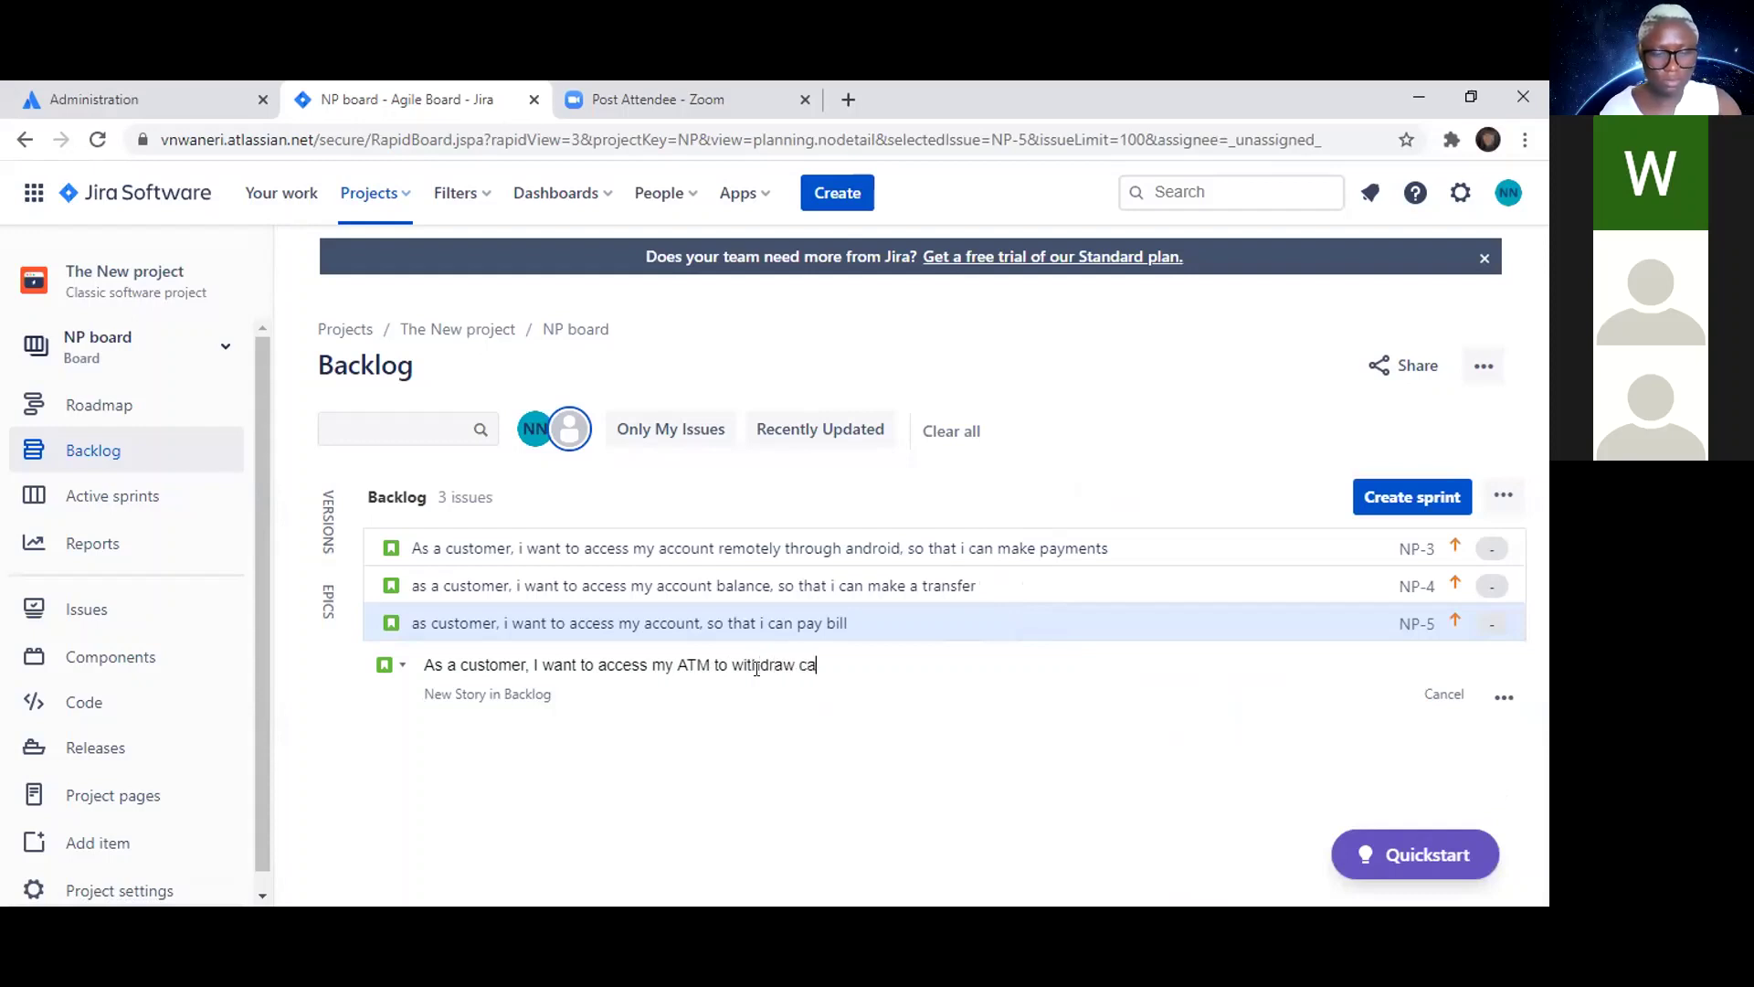
text(shwith)
Step: Insert "so that I can" after "ATM" in the summary in place of the word "to" before "withdraw"
key(Left)
key(Left)
key(Left)
key(Left)
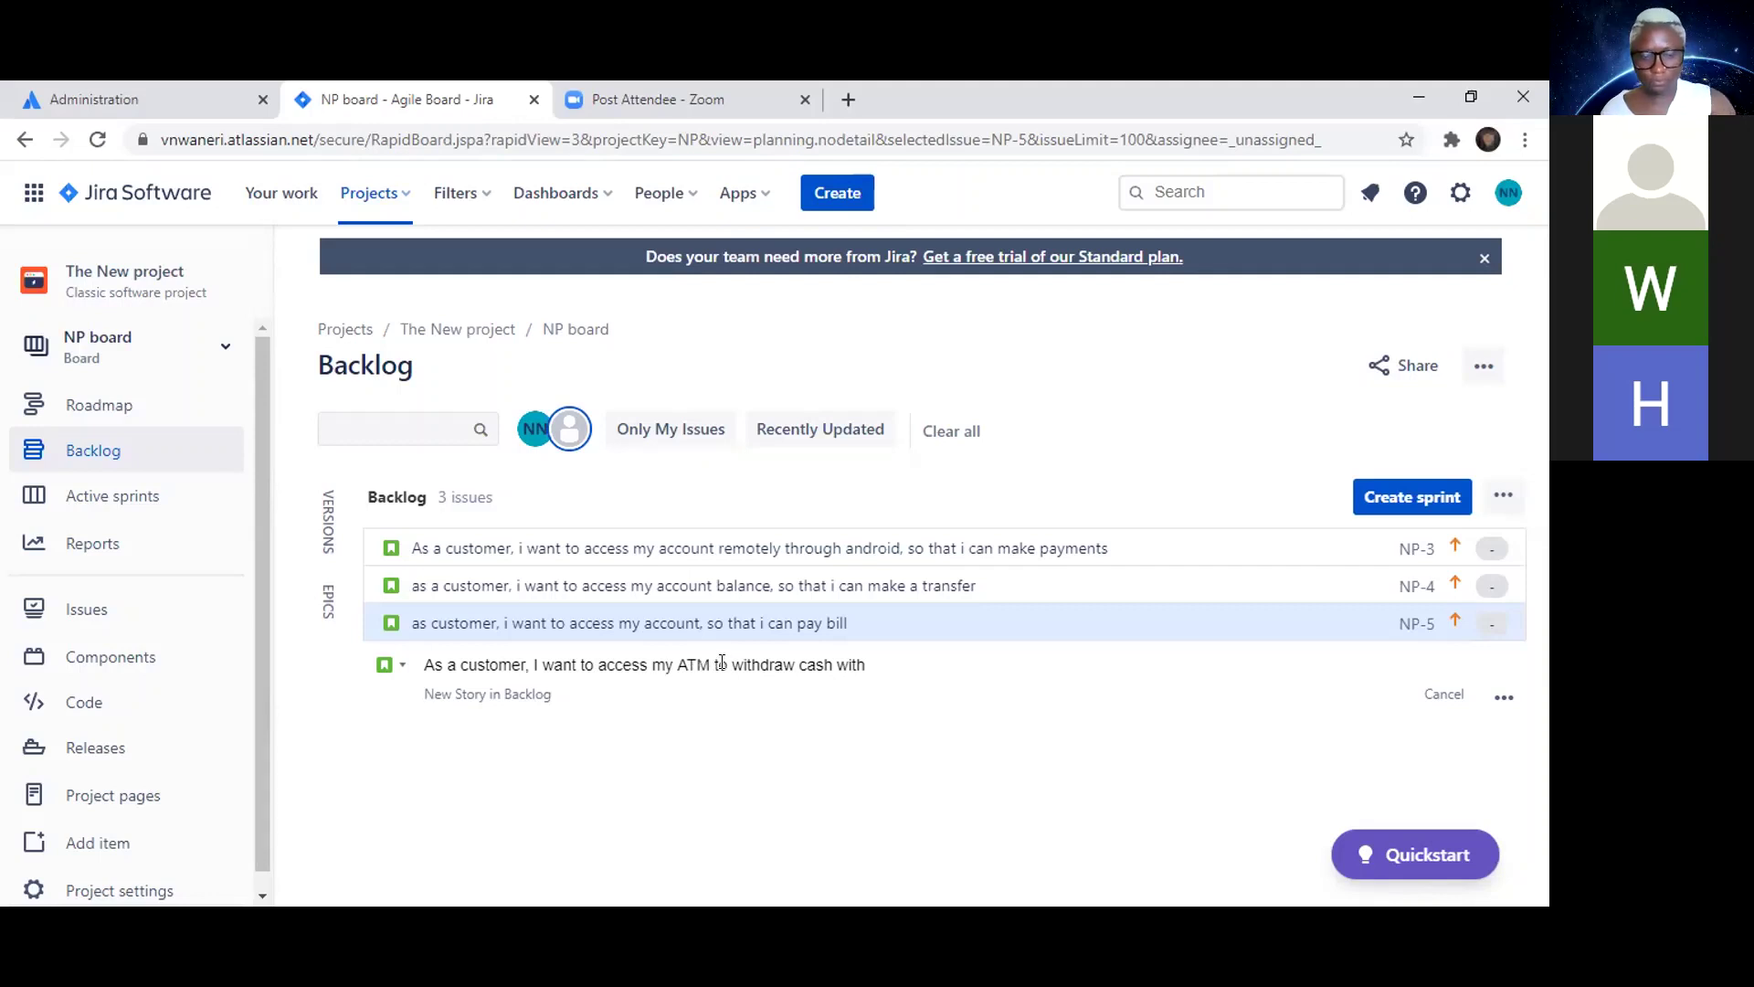
text(o)
text(so that )
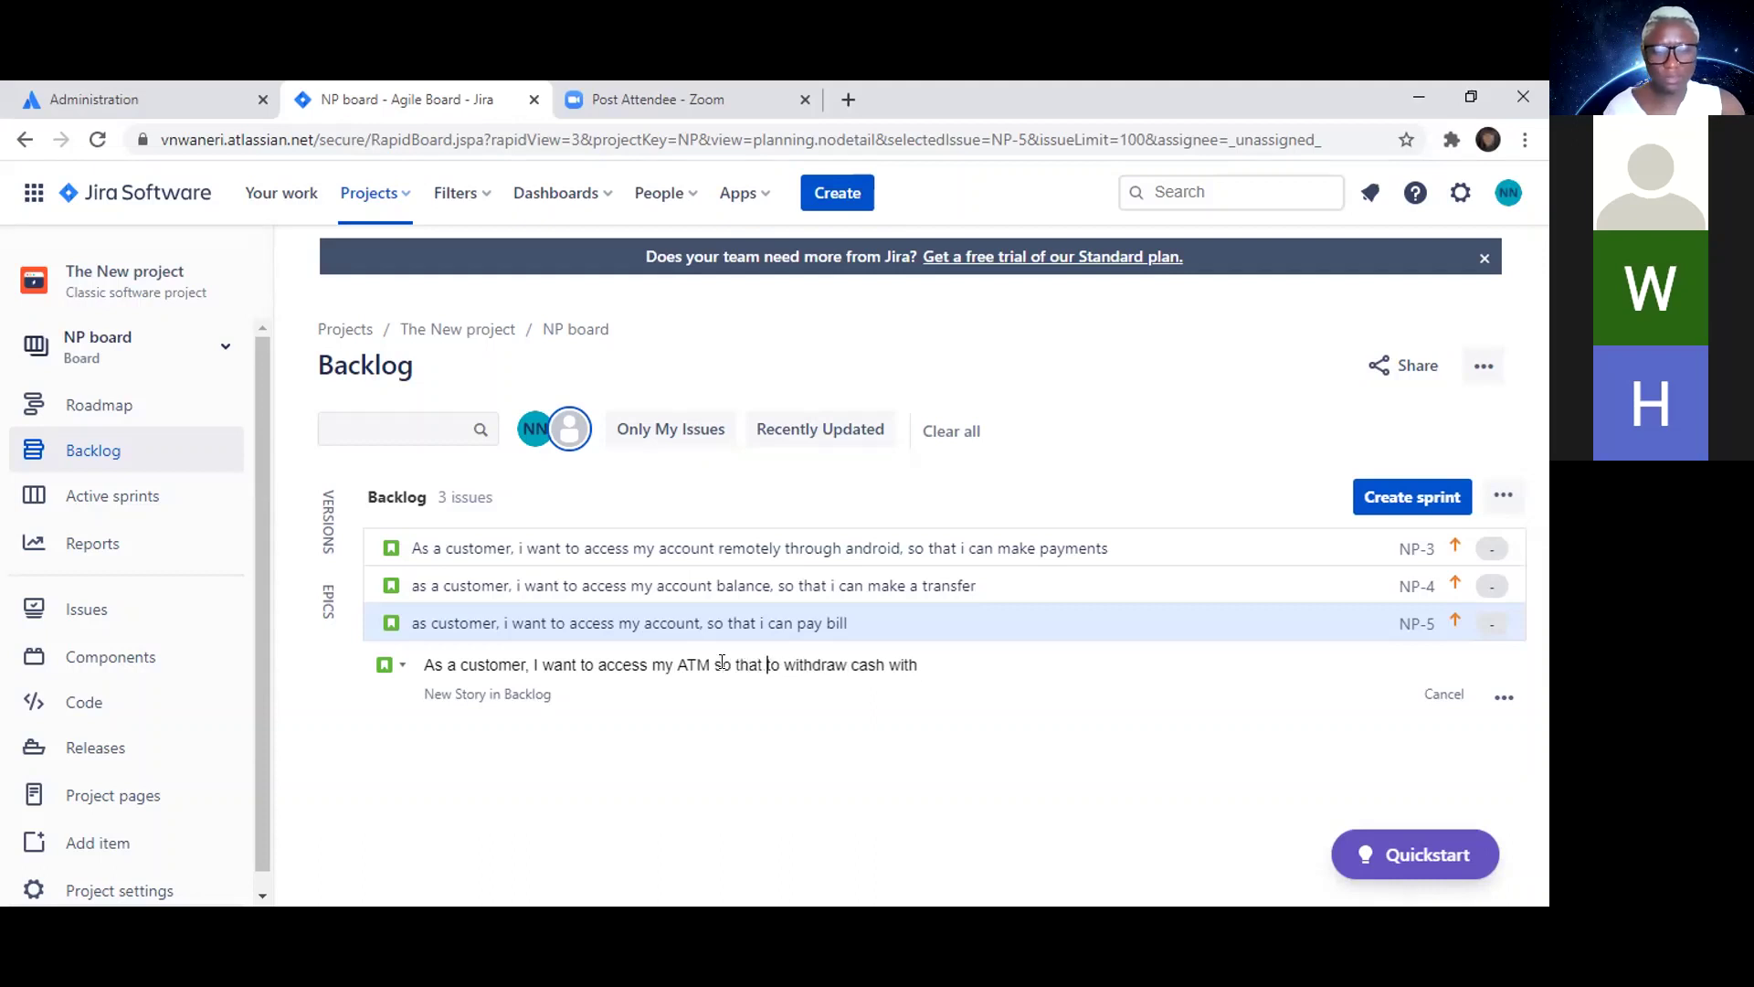
text(I can)
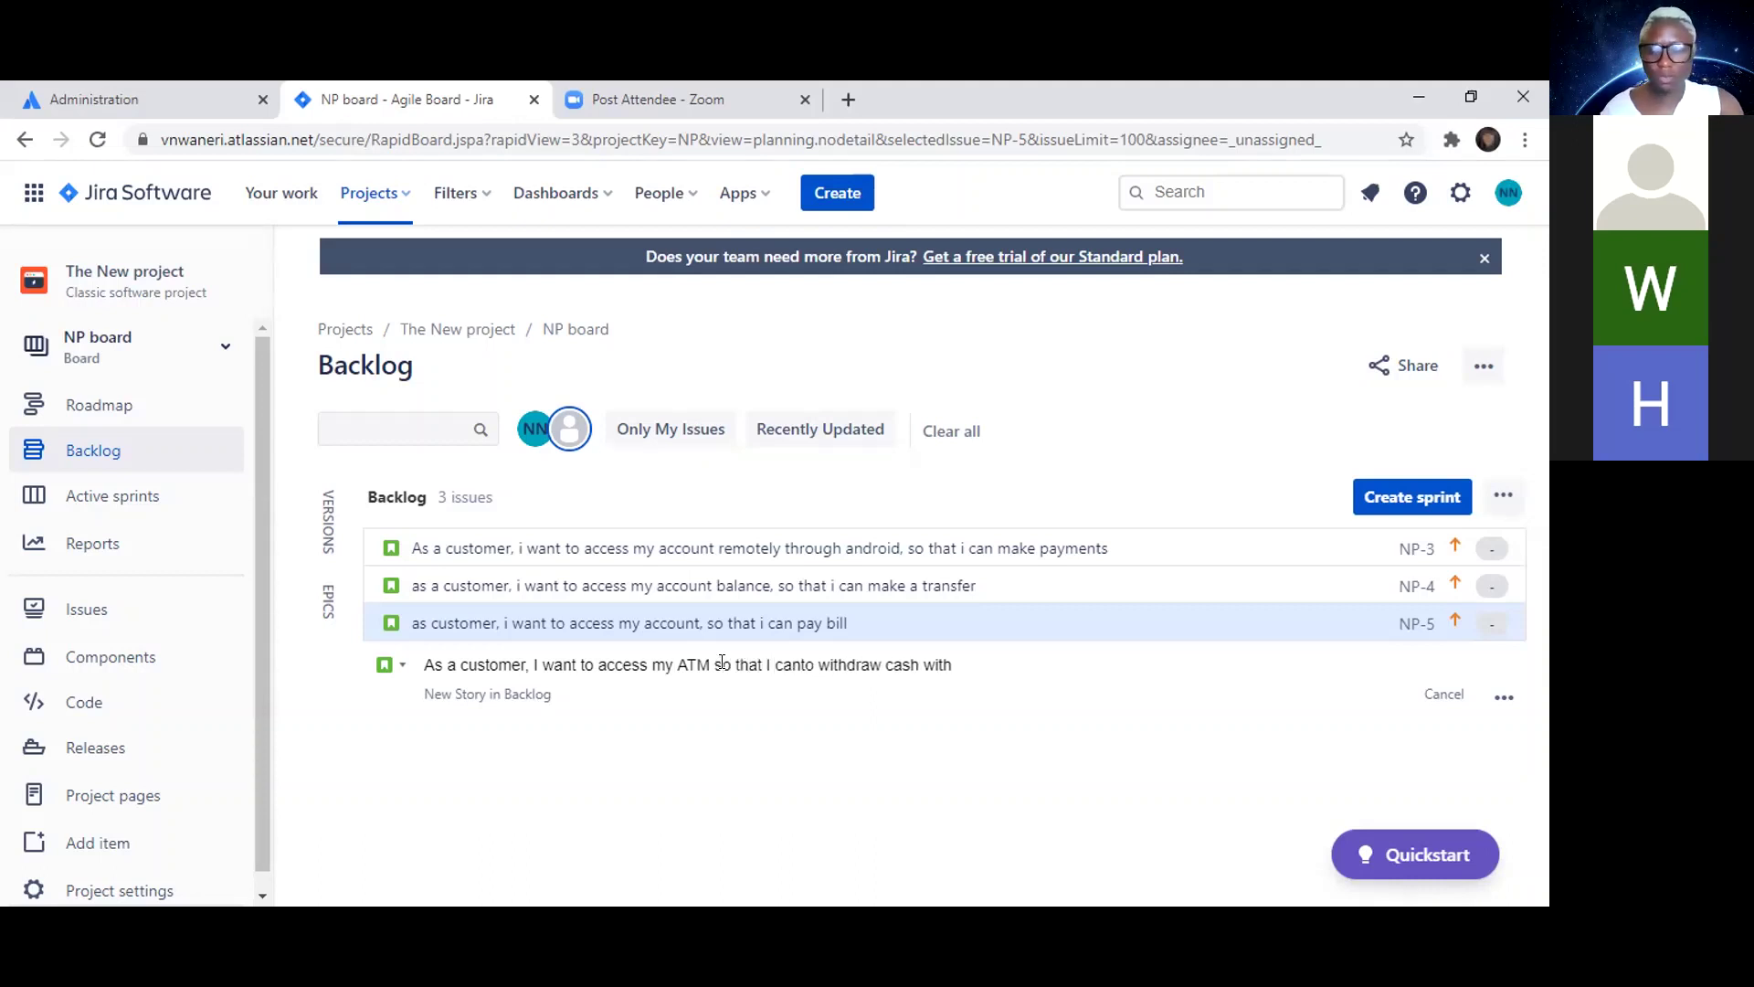
key(Delete)
key(BackSpace)
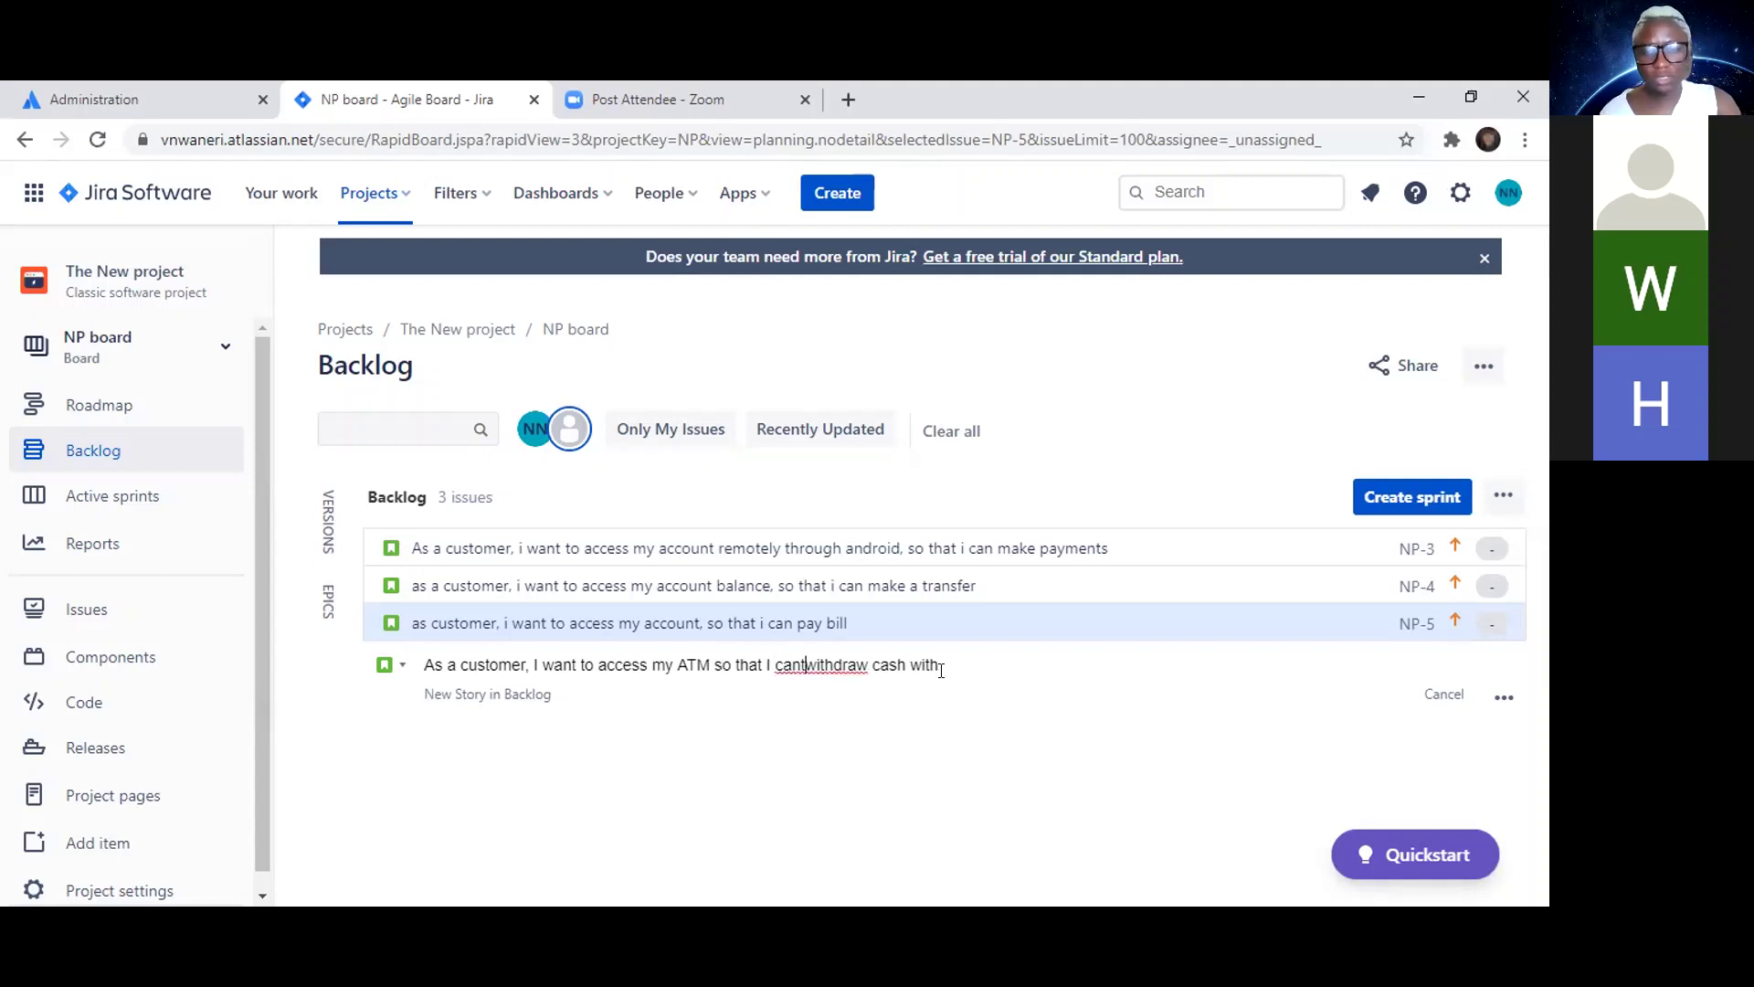
Step: Remove the trailing word "with" from the end of the fourth story's summary
key(BackSpace)
key(BackSpace)
key(BackSpace)
key(BackSpace)
key(BackSpace)
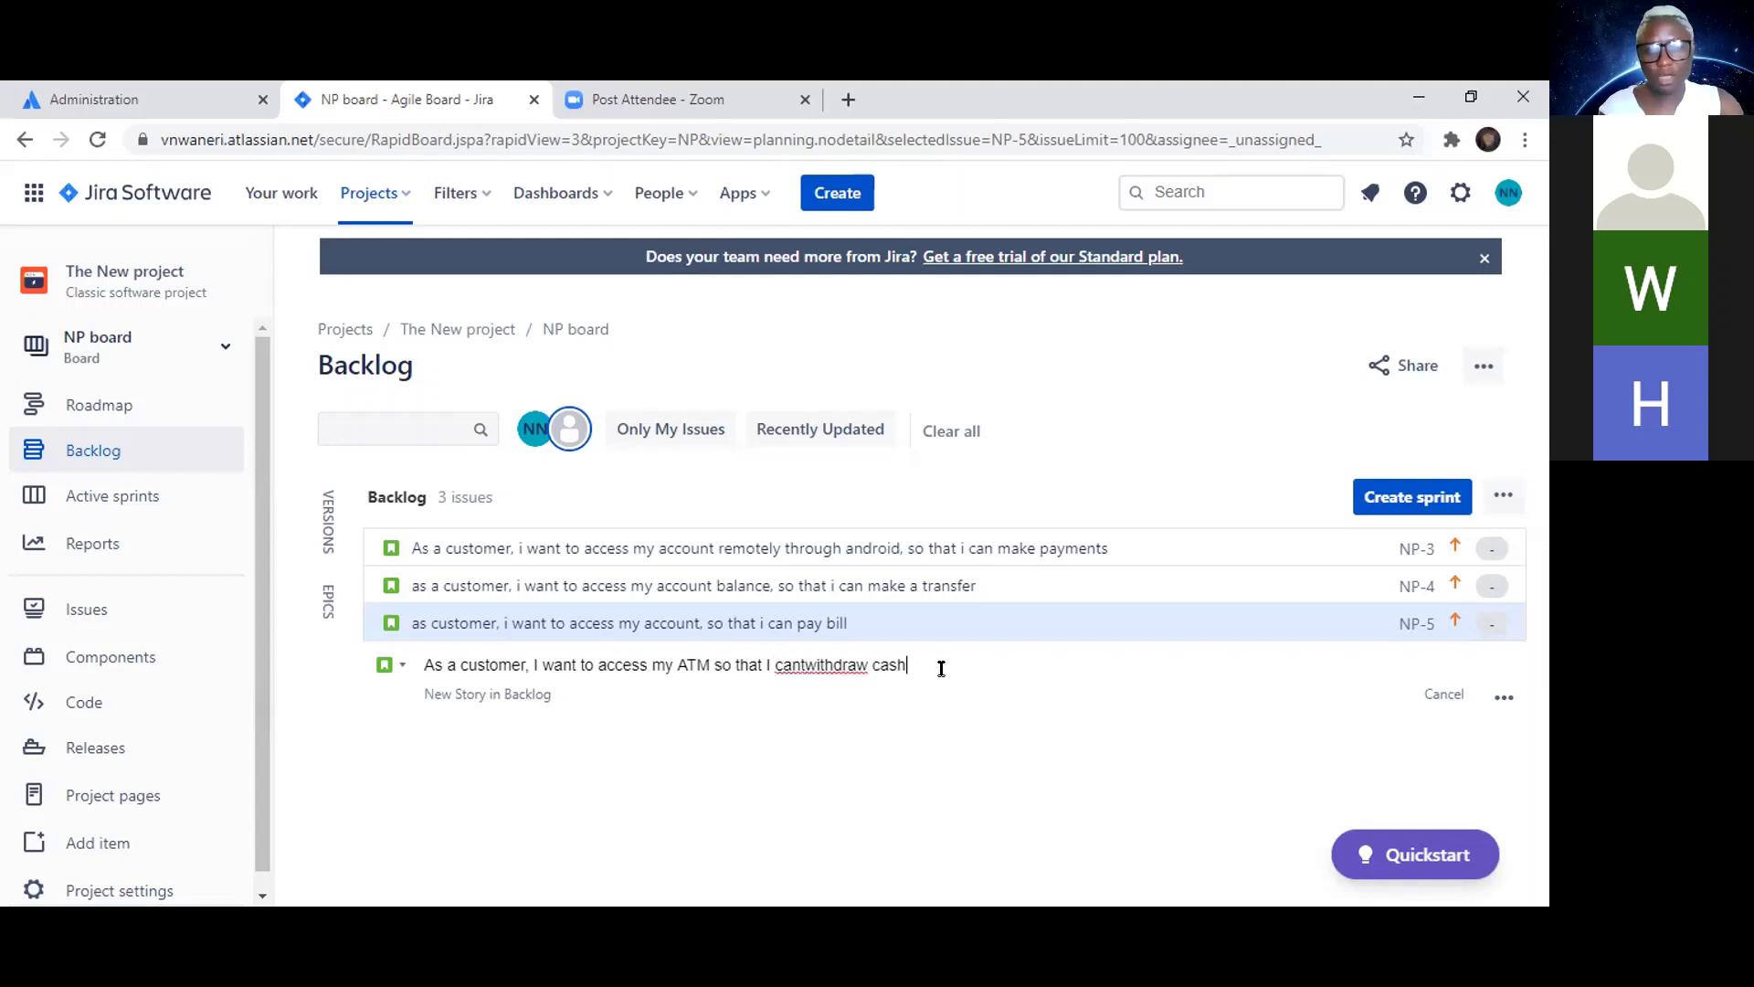
Step: Separate "withdraw" from the preceding word with a space in the summary and create the fourth story
key(Left)
key(Left)
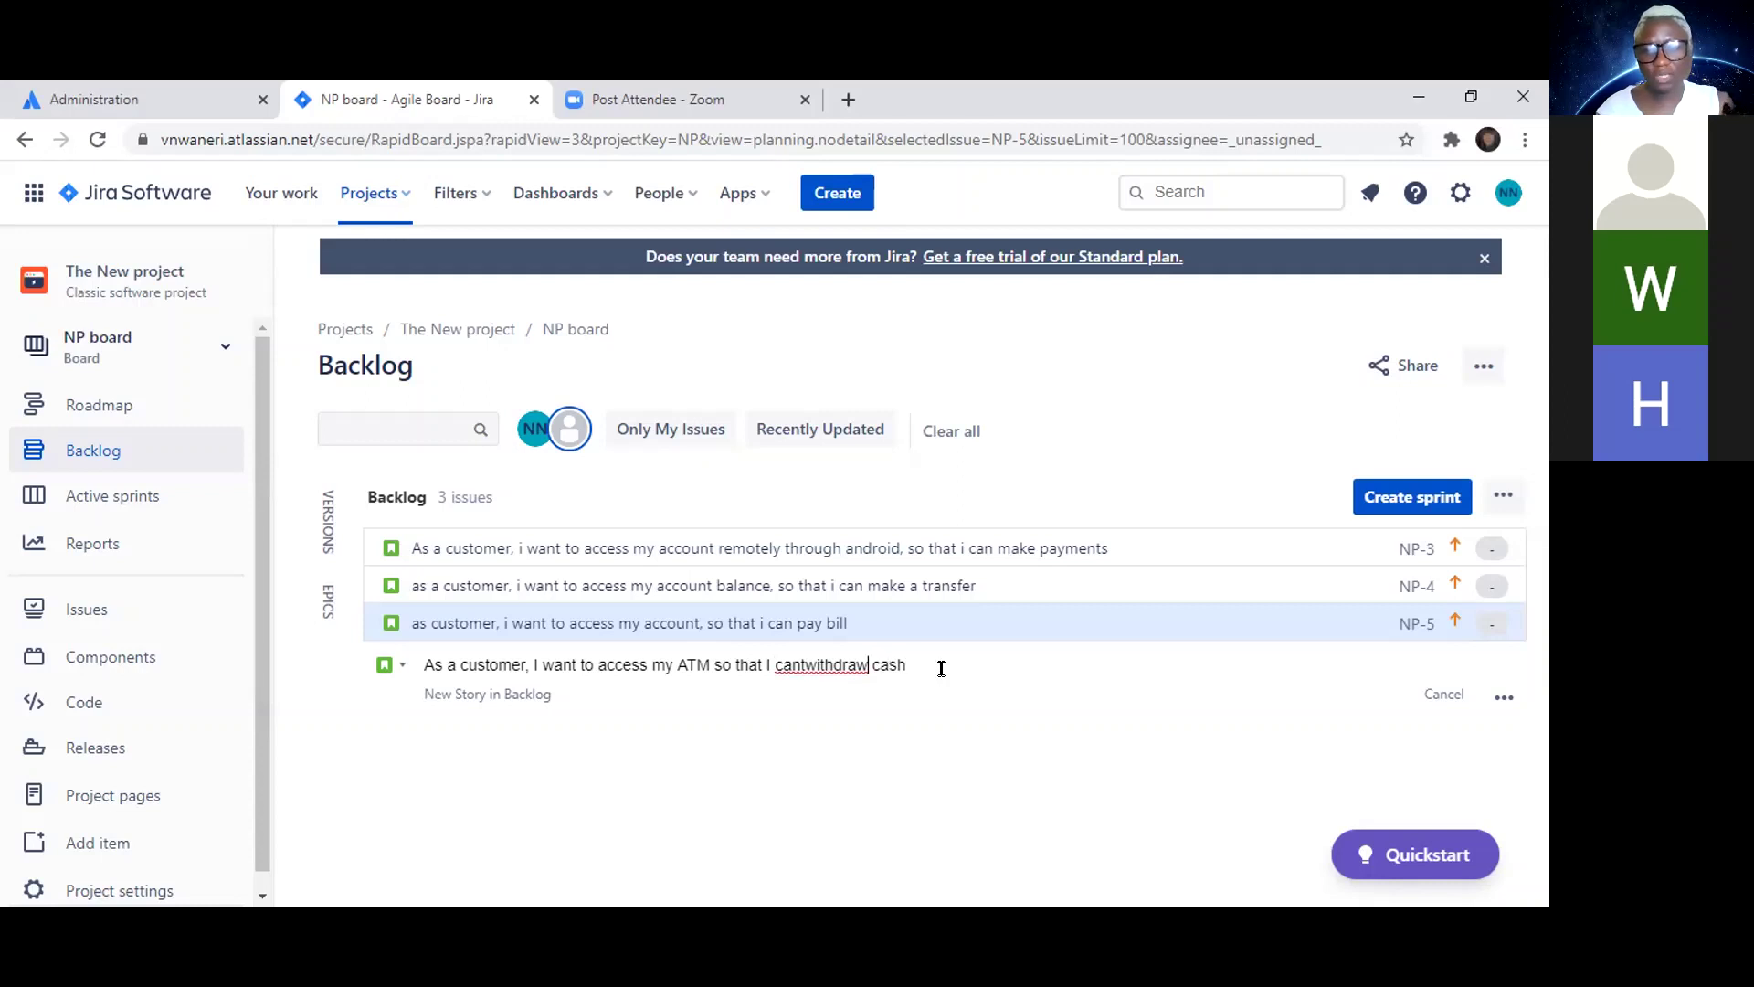
key(Left)
key(Left)
key(Left)
key(Left)
key(Left)
key(Left)
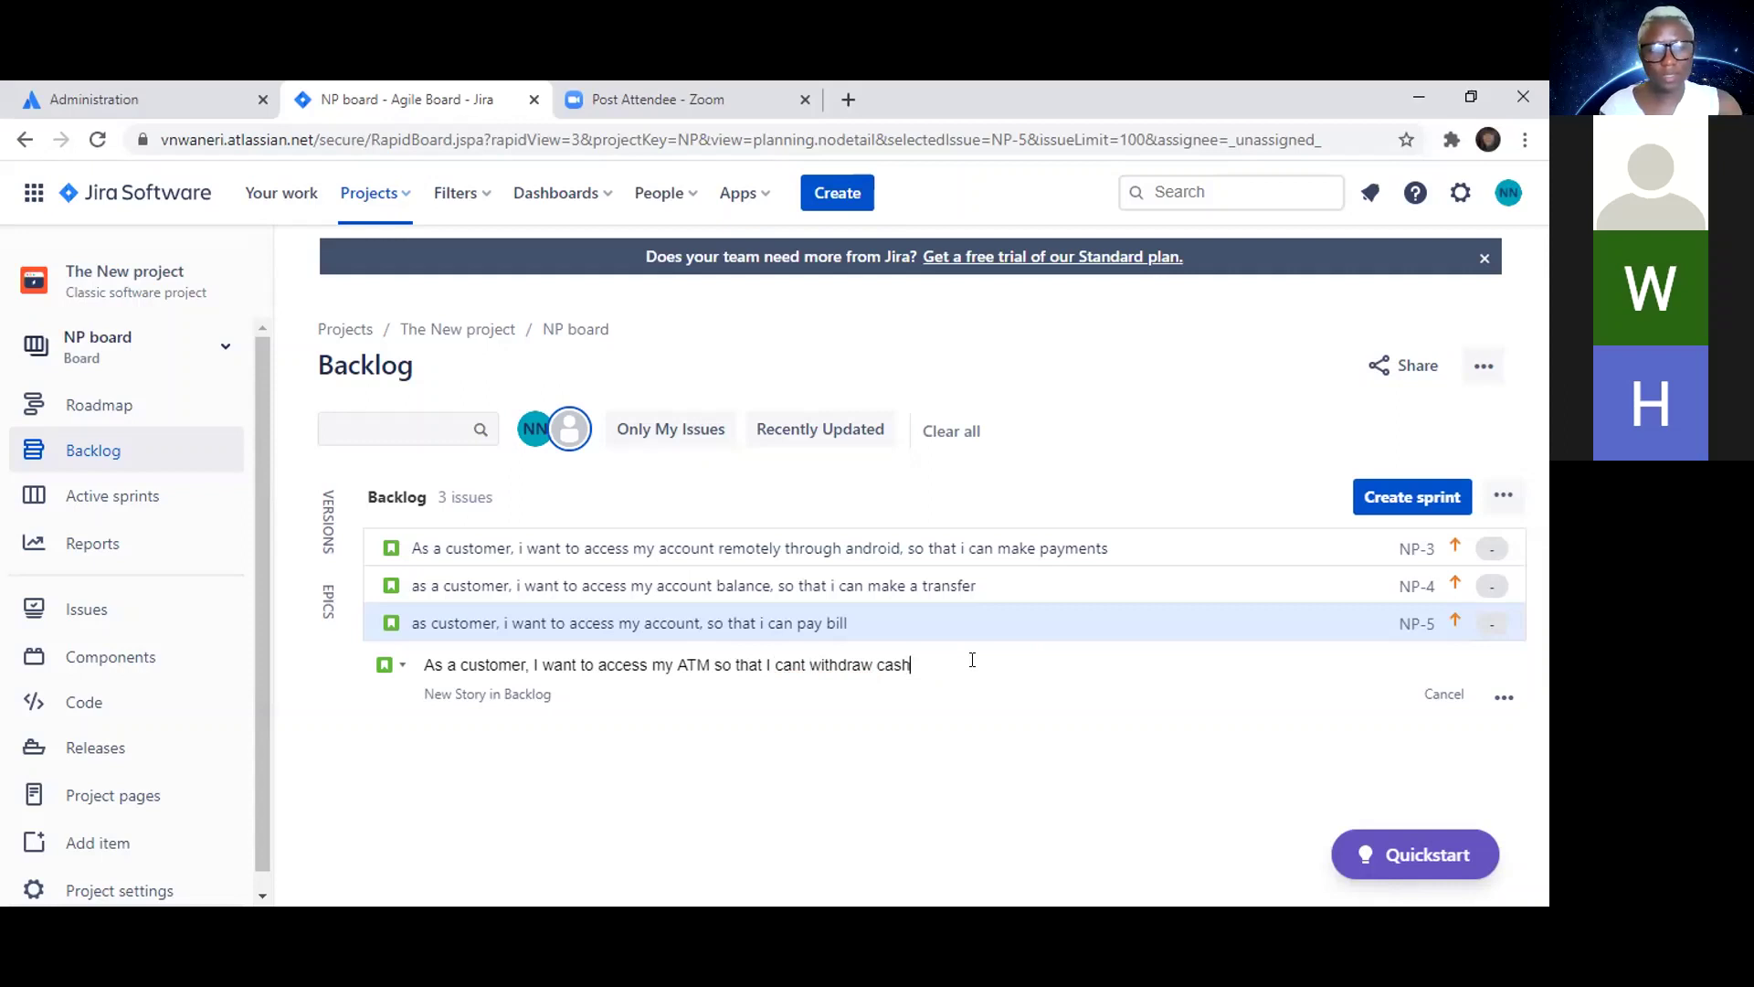
key(Return)
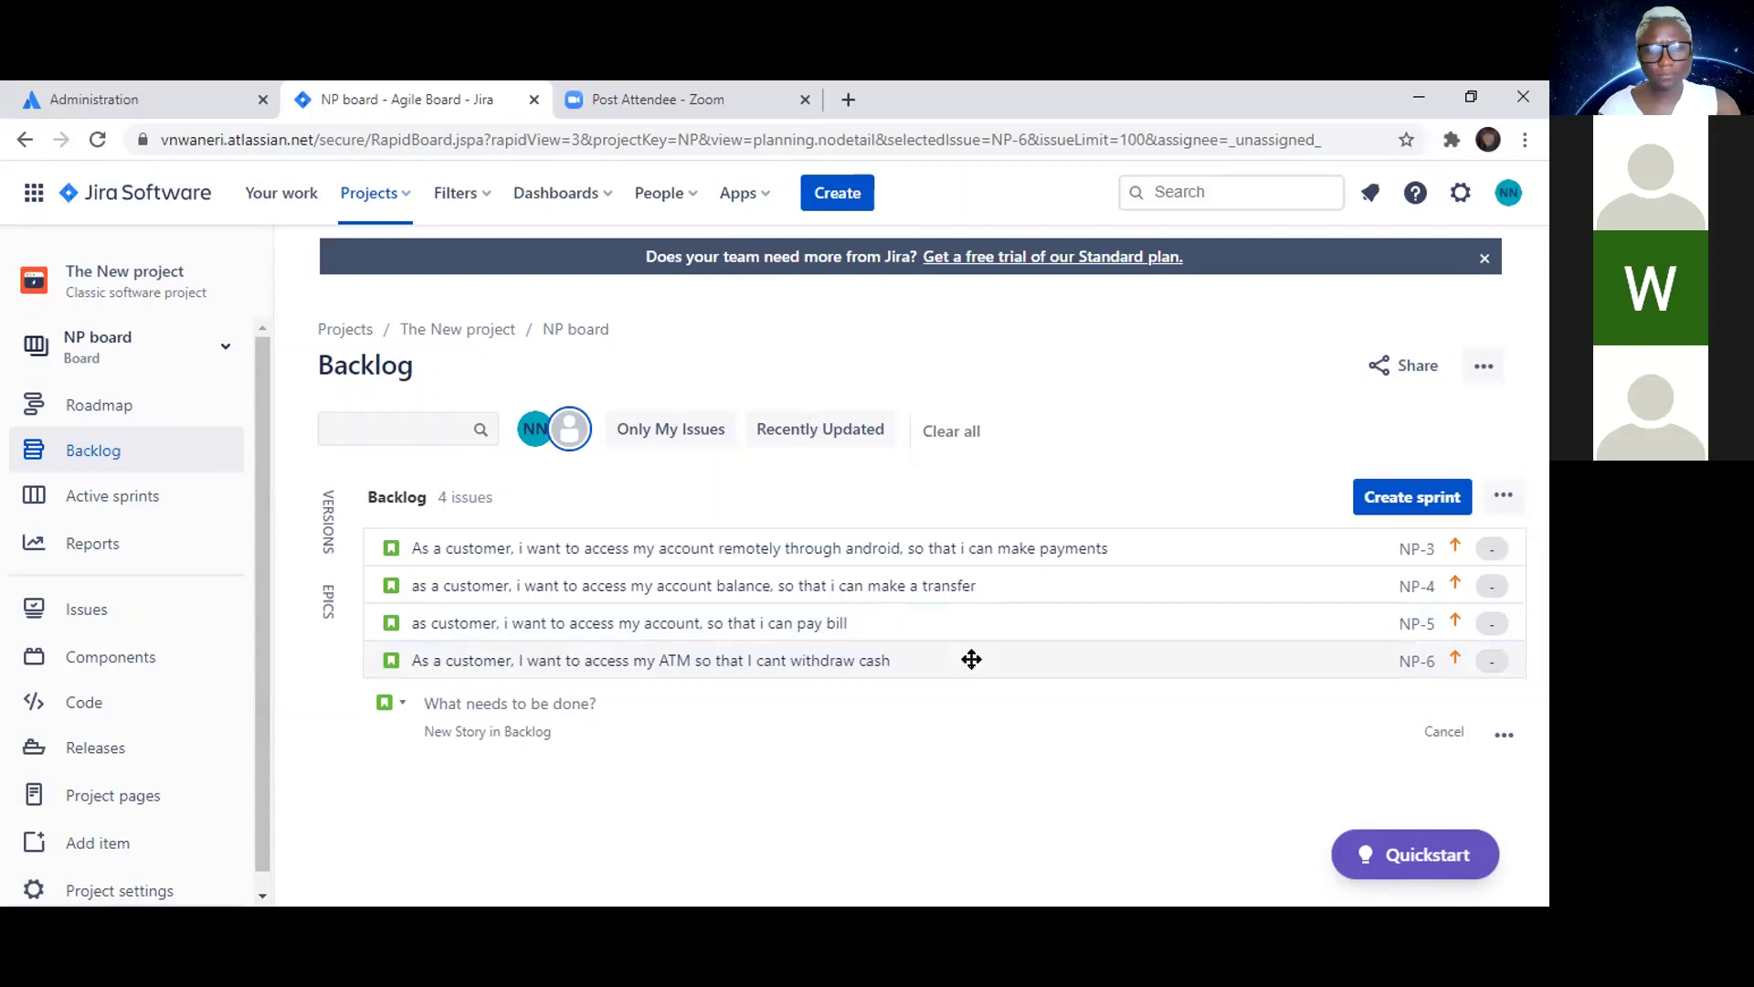
Step: Begin a fifth backlog story with the summary text "asa customer"
text(asa cu)
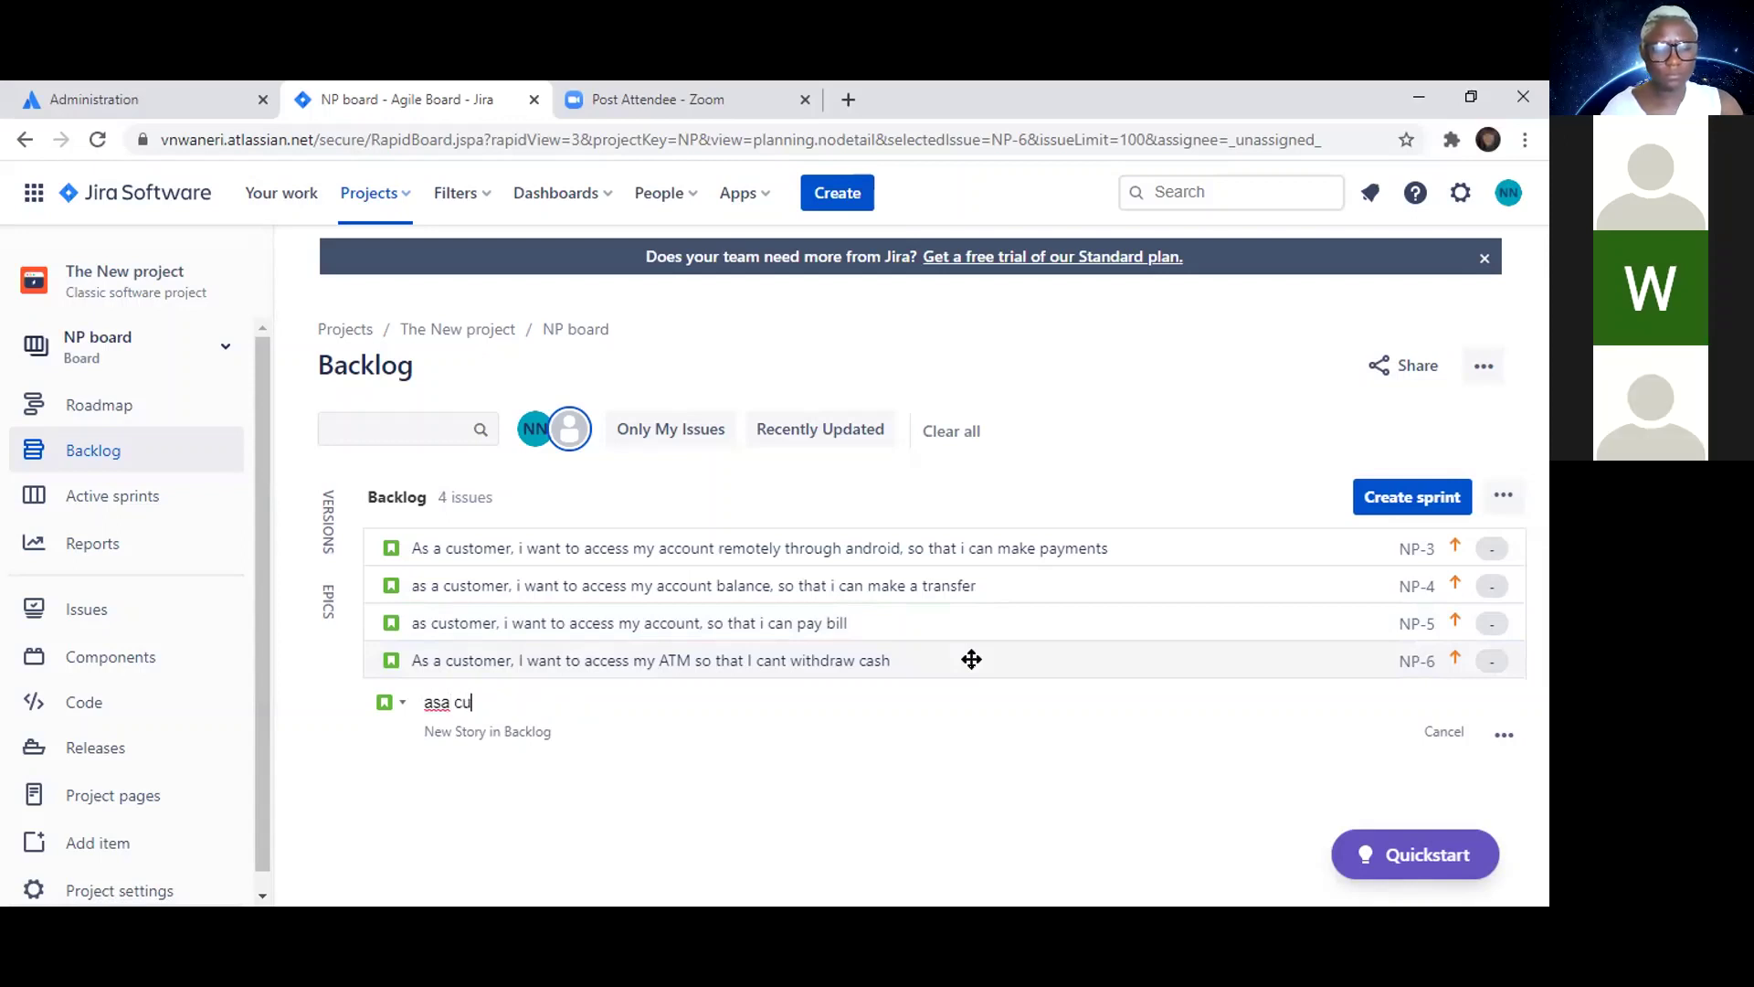
text(stomer)
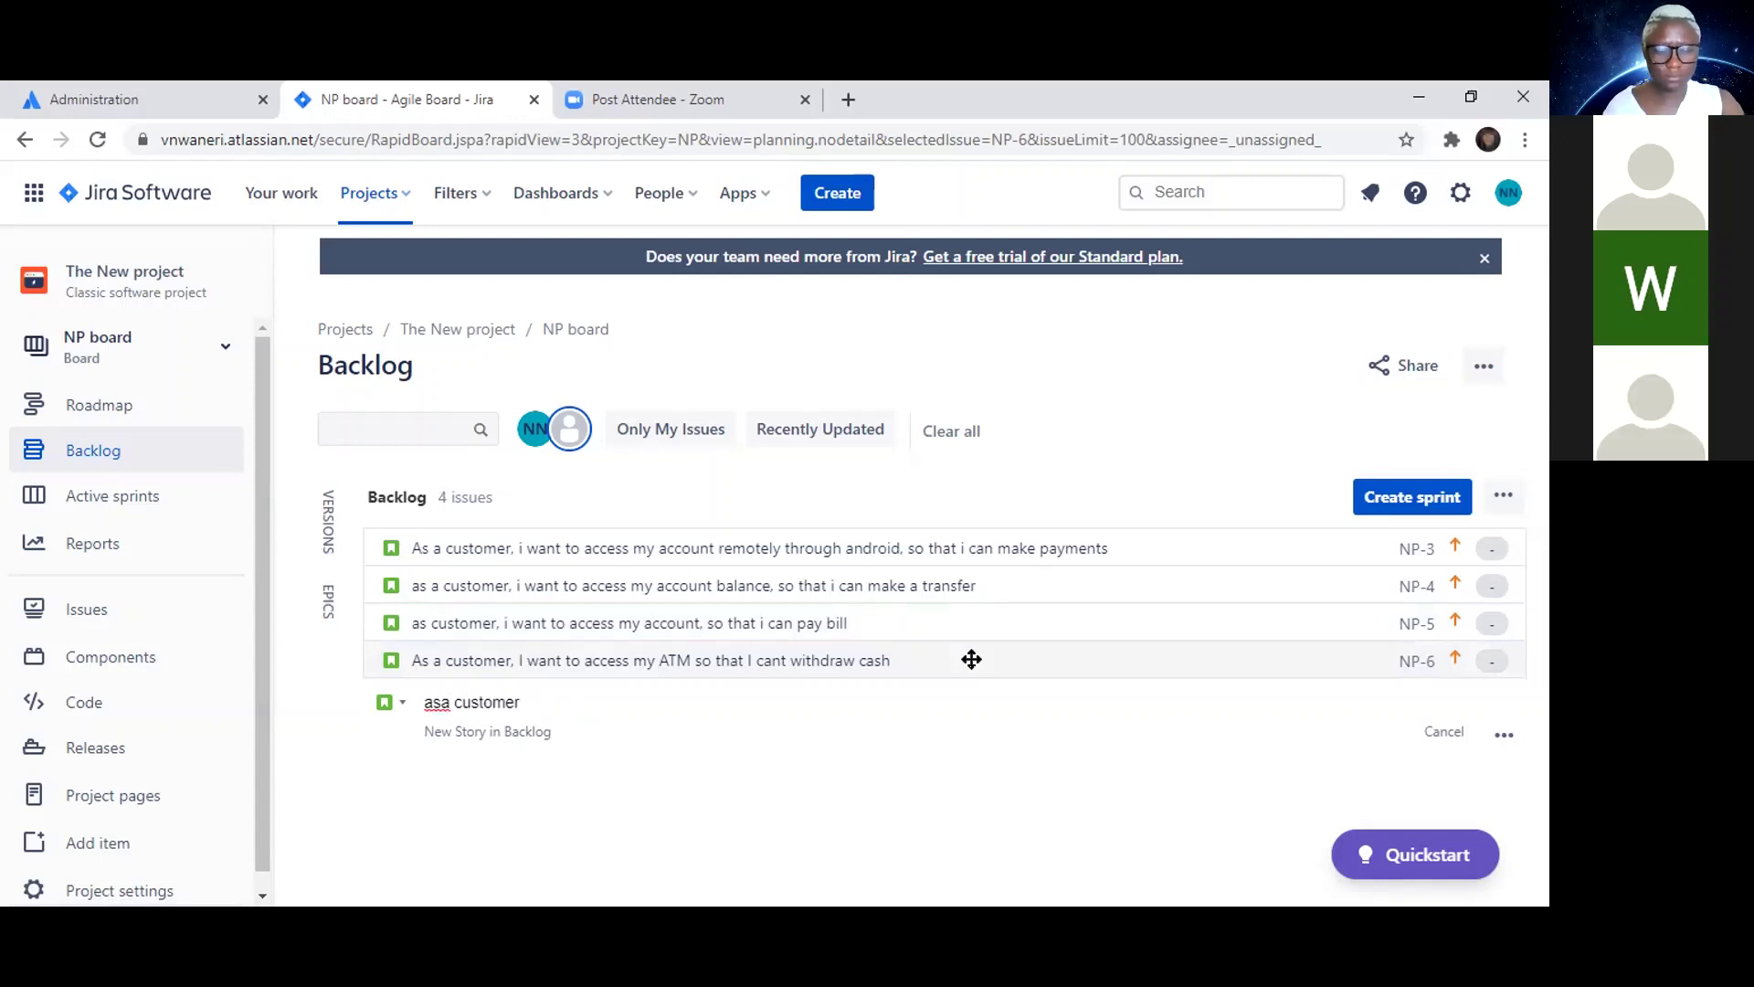